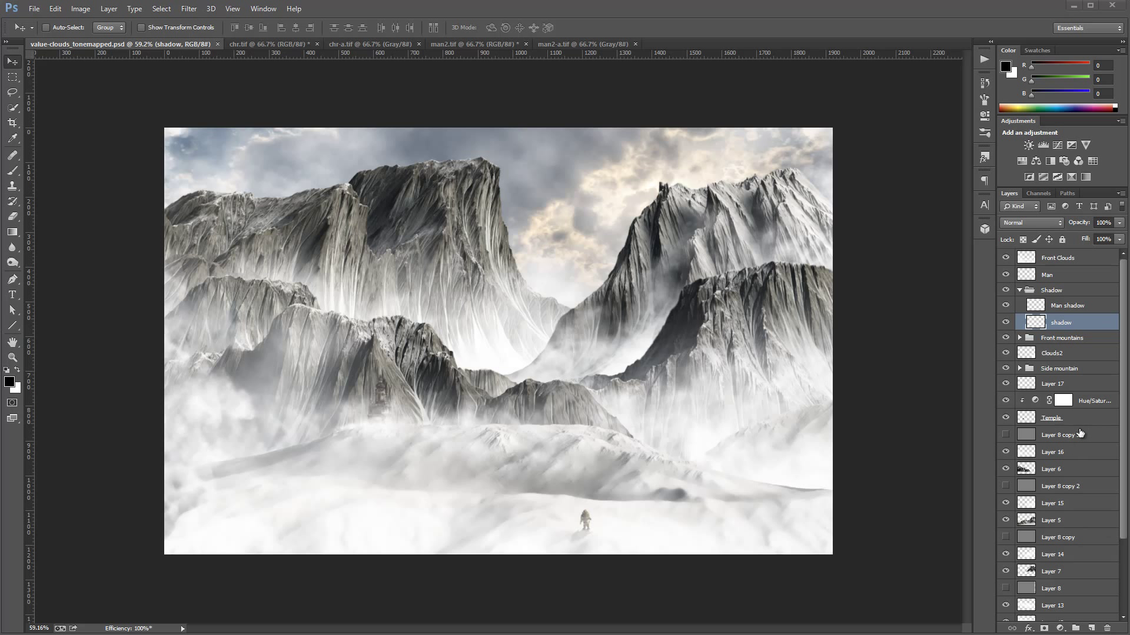
# - Delete the four hidden gray layers, Layer 8 and its three copies, from the layer stack
pyautogui.click(1097, 441)
pyautogui.press('Delete')
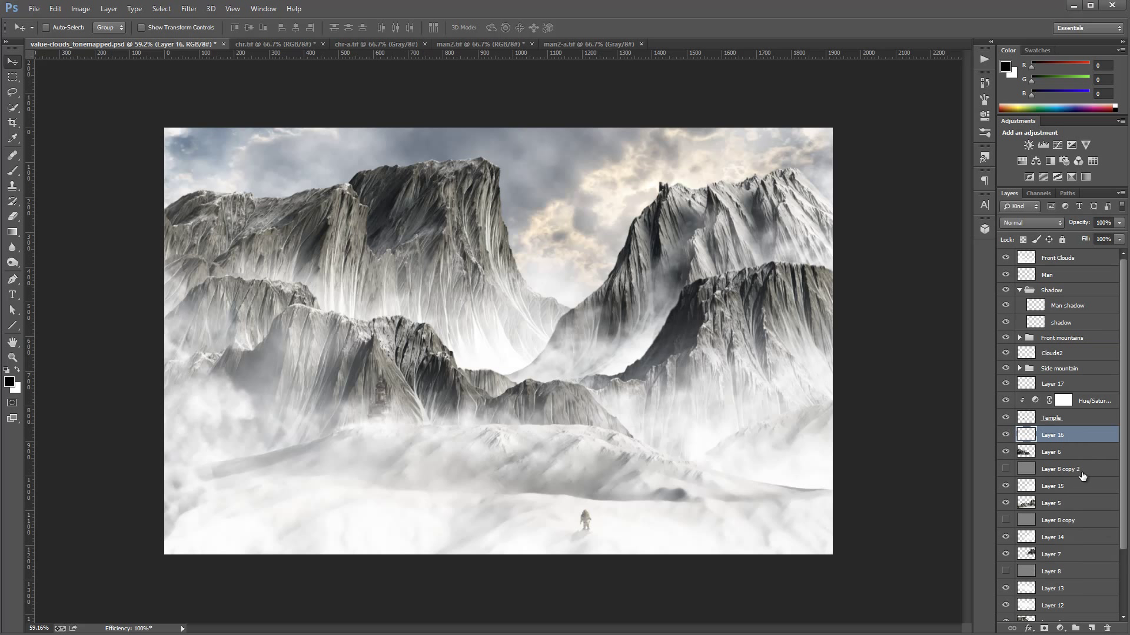
pyautogui.click(1086, 472)
pyautogui.press('Delete')
pyautogui.click(1087, 505)
pyautogui.press('Delete')
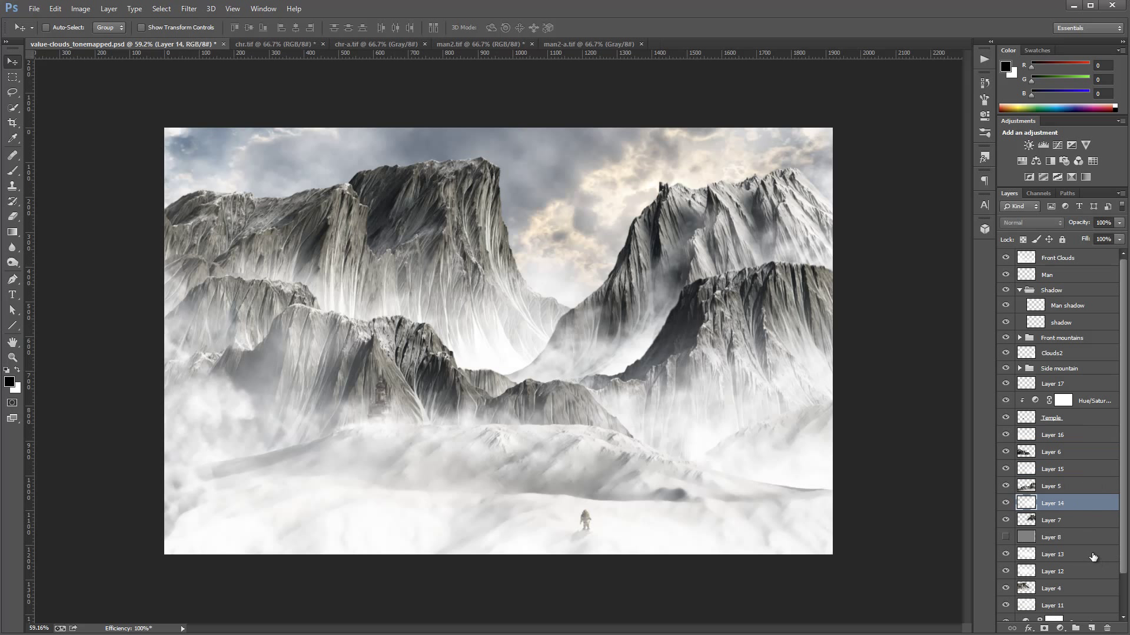
pyautogui.click(1081, 535)
pyautogui.press('Delete')
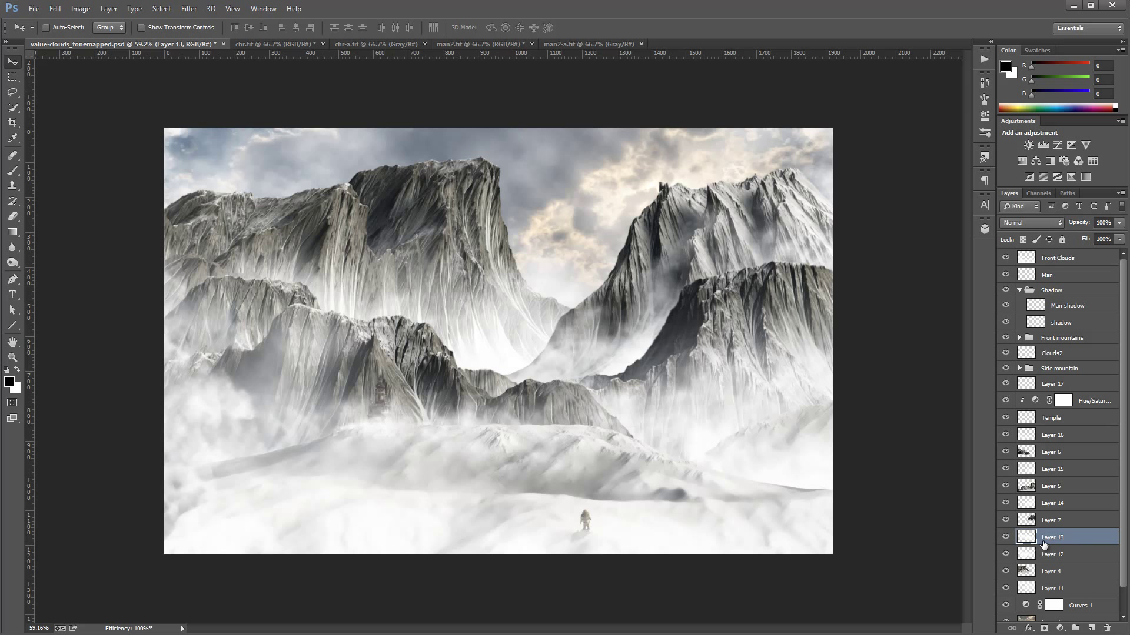
# - Rename Layer 15 and Layer 16 as Fog
pyautogui.doubleClick(1053, 468)
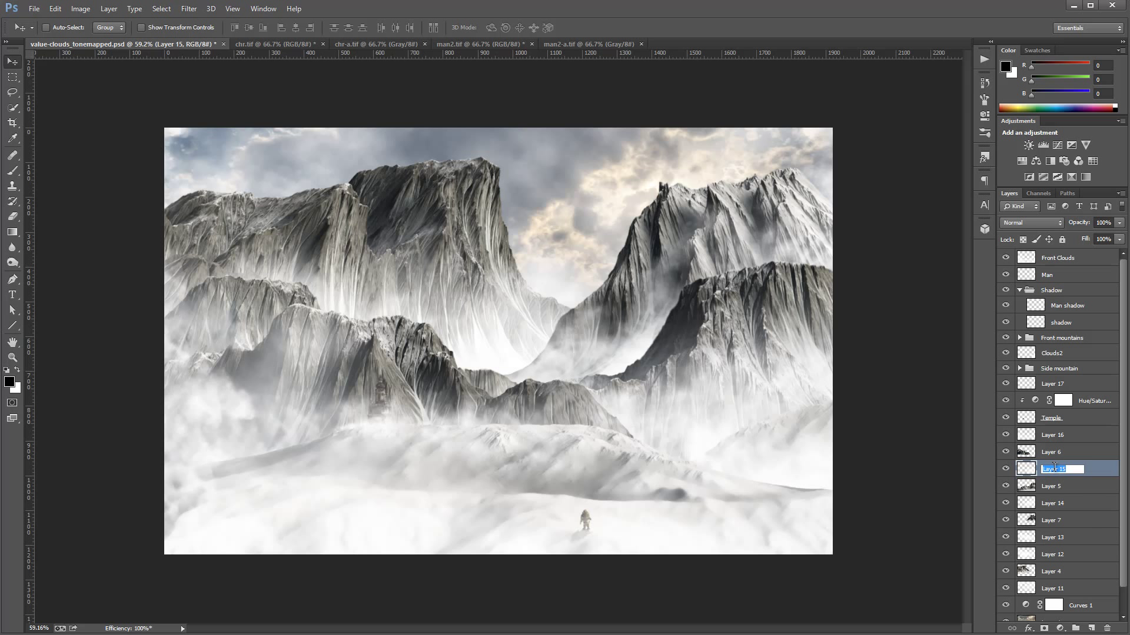
pyautogui.write('F')
pyautogui.doubleClick(1055, 435)
pyautogui.write('F')
pyautogui.press('Return')
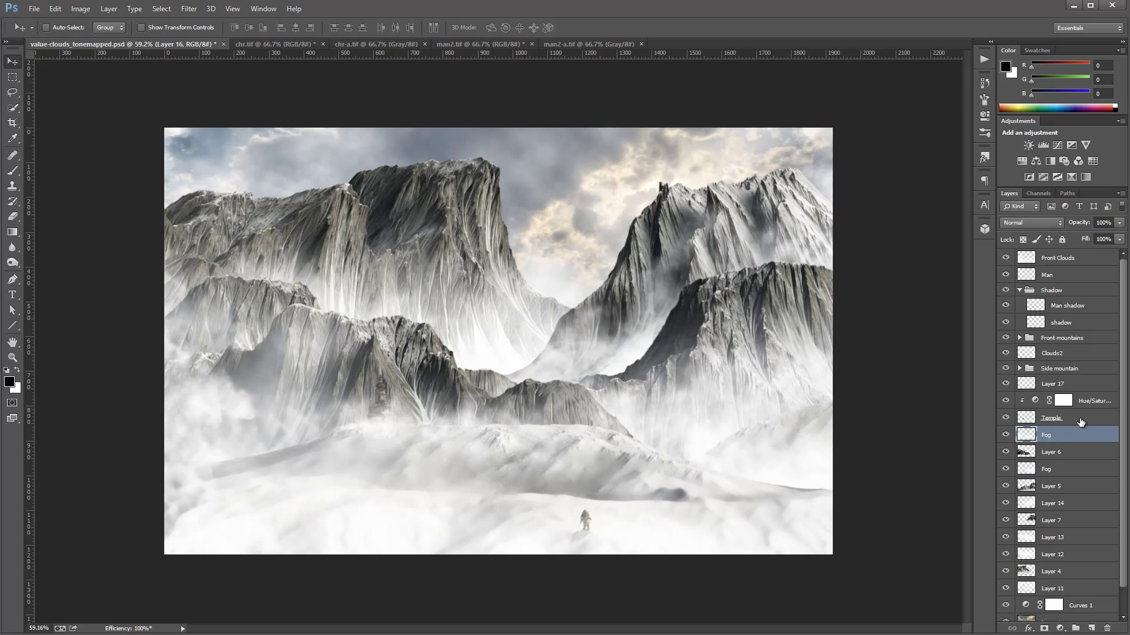
pyautogui.click(1078, 419)
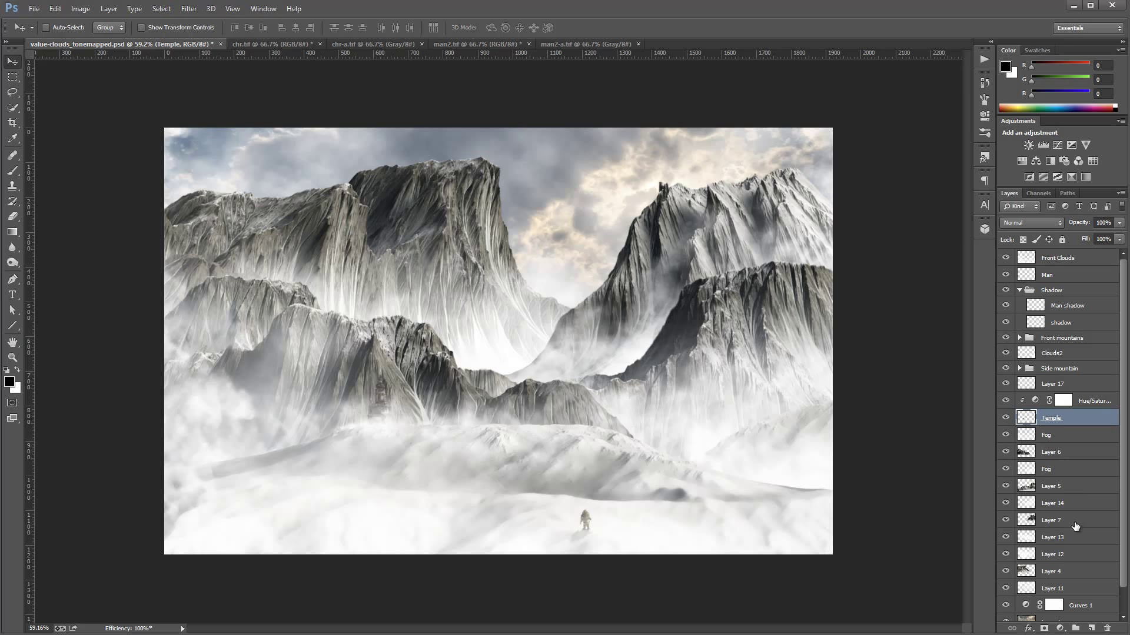
# - Rename Layer 14 and Layer 13 as Fog
pyautogui.doubleClick(1059, 504)
pyautogui.write('F')
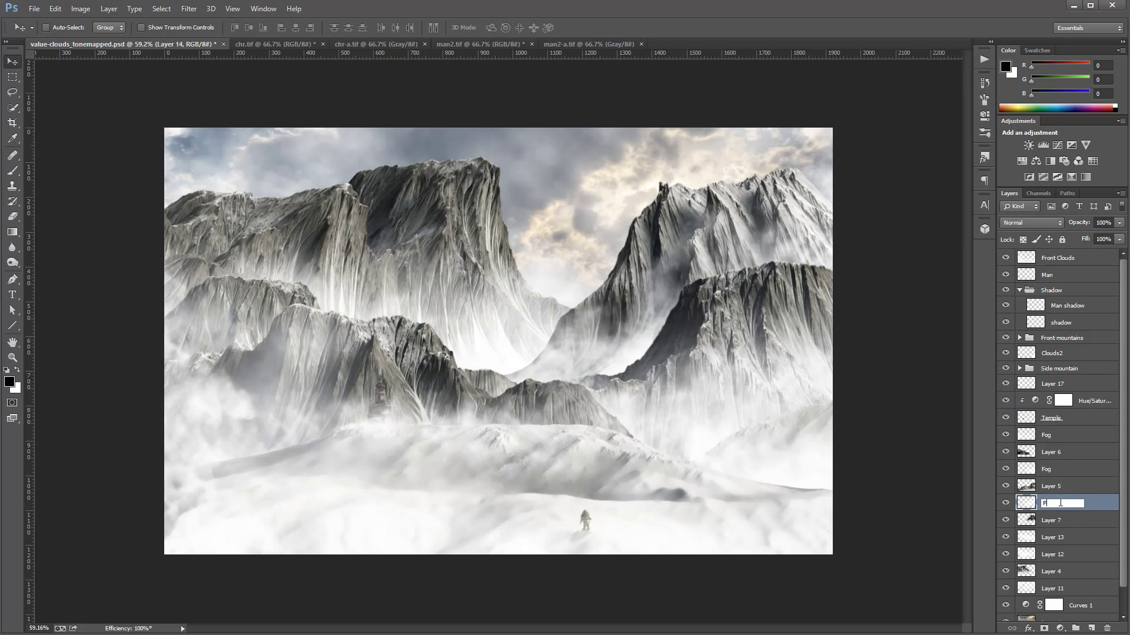
pyautogui.write('og')
pyautogui.click(1068, 537)
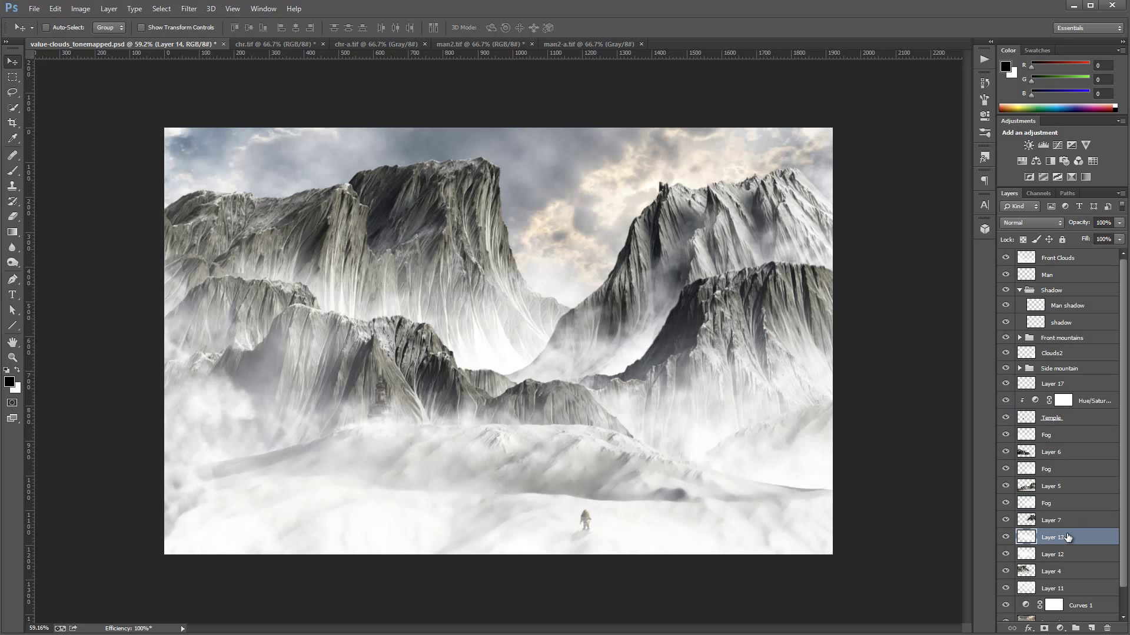
pyautogui.doubleClick(1067, 538)
pyautogui.write('Fog')
pyautogui.click(1084, 521)
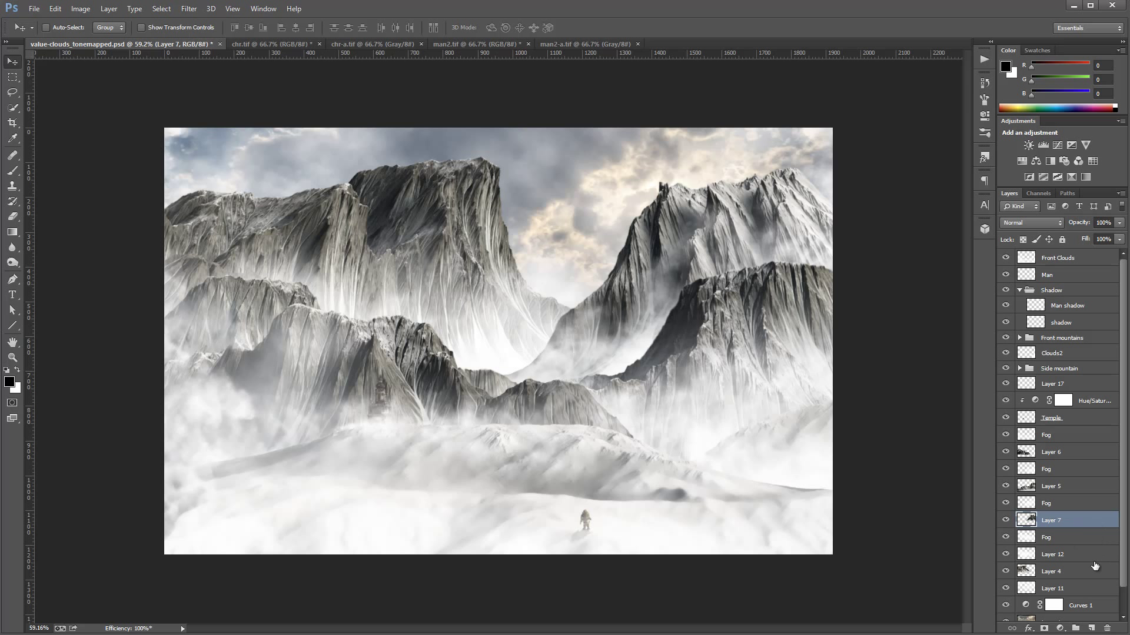
# - Add a Hue/Saturation adjustment above Layer 4 with saturation -22 and lightness +34 to fade the distant mountain
pyautogui.click(1044, 574)
pyautogui.click(1006, 571)
pyautogui.click(1006, 571)
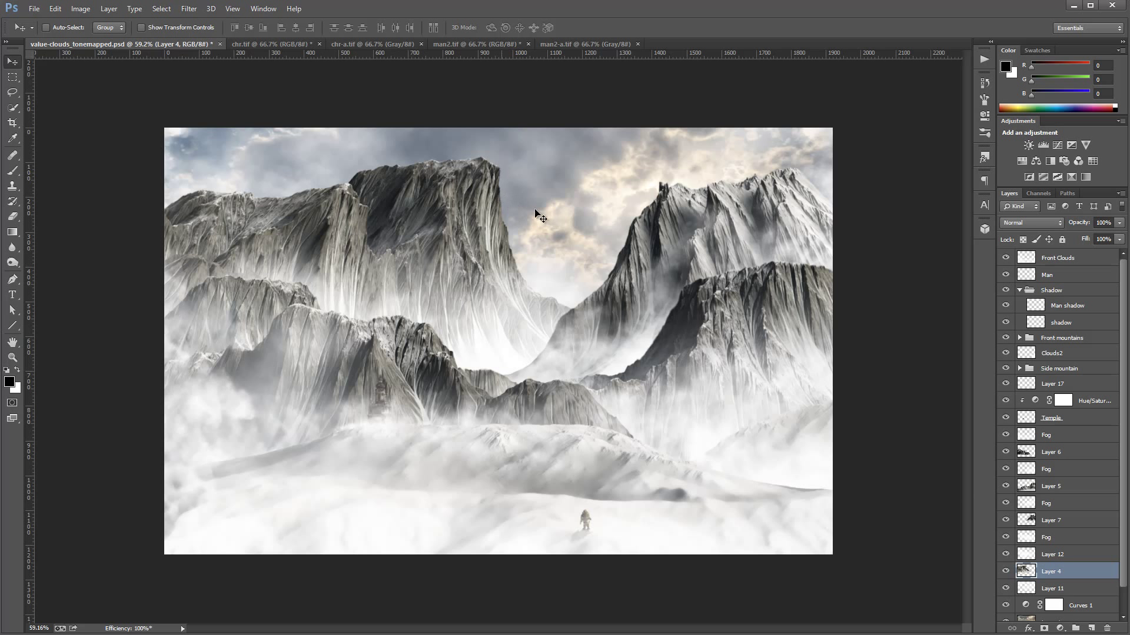
pyautogui.click(1061, 630)
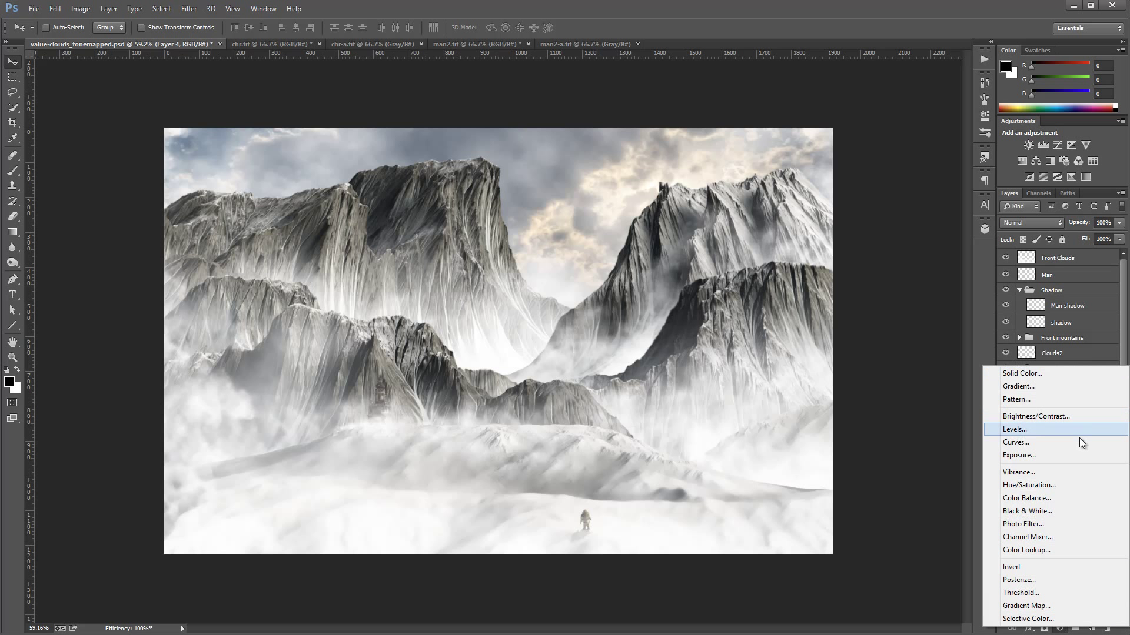
pyautogui.click(1078, 491)
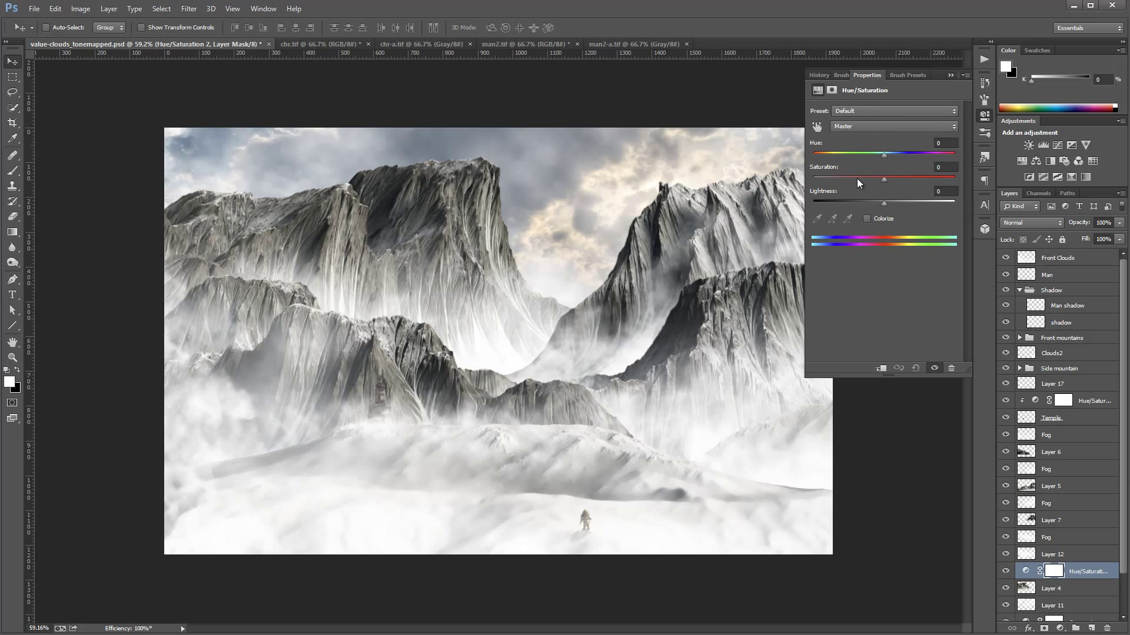
pyautogui.moveTo(883, 178); pyautogui.dragTo(913, 207)
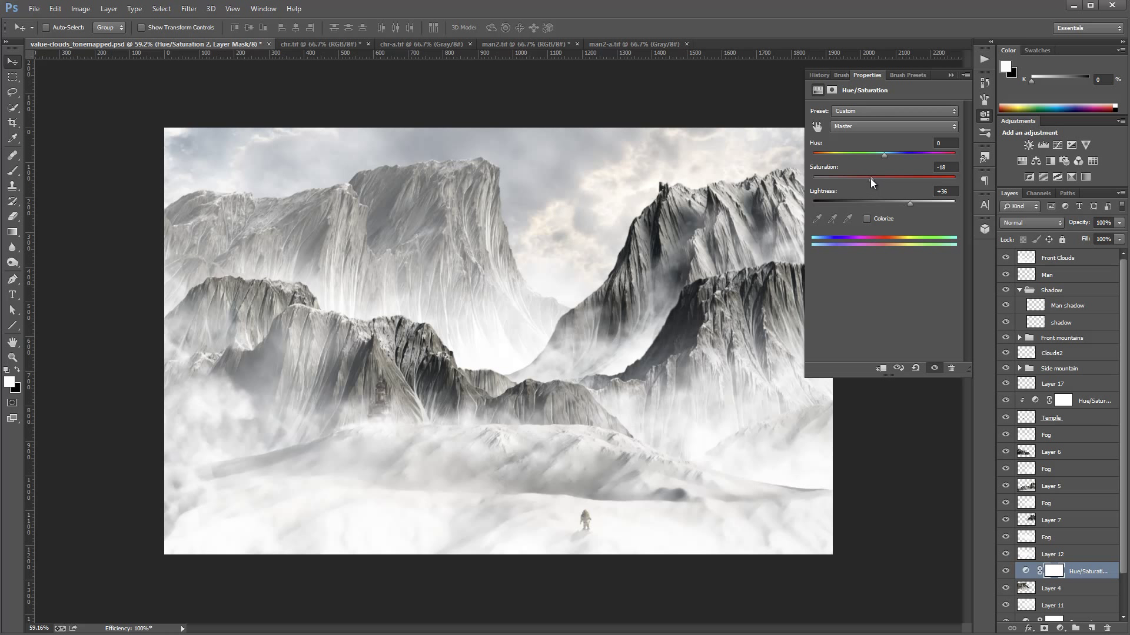
pyautogui.moveTo(863, 178); pyautogui.dragTo(911, 202)
# - Clip the Hue/Saturation adjustment to Layer 4 and toggle its visibility to compare the effect on the mountain alone
pyautogui.keyDown('alt'); pyautogui.click(1111, 576); pyautogui.keyUp('alt')
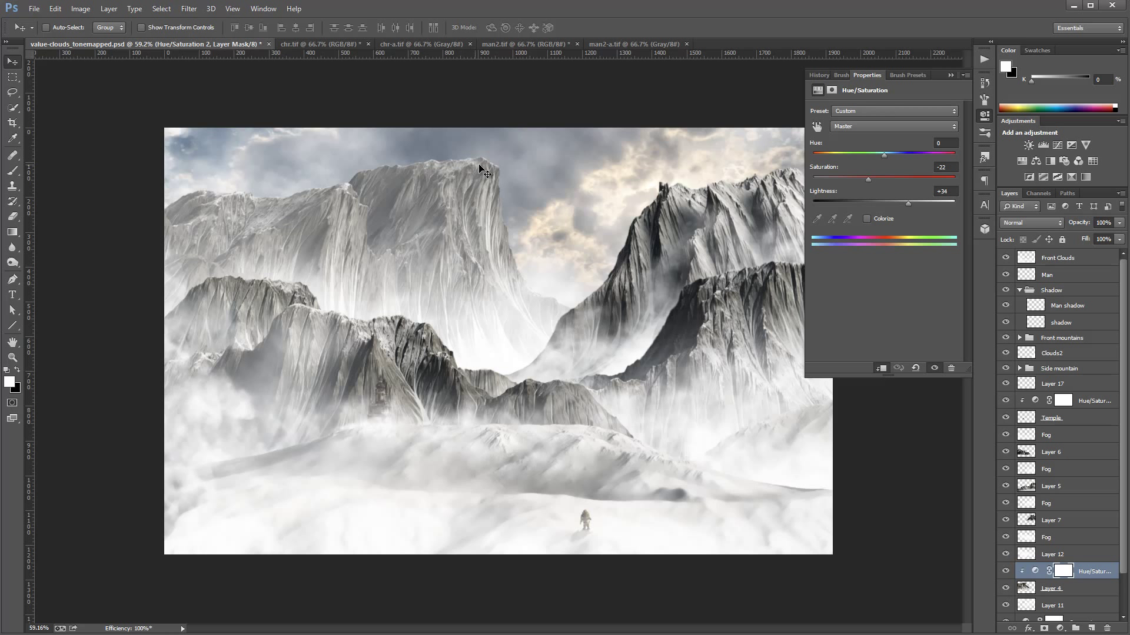
pyautogui.click(1005, 572)
pyautogui.click(1005, 571)
pyautogui.click(1005, 571)
pyautogui.click(1005, 572)
# - Release the Hue/Saturation adjustment from Layer 4 so it also affects the sky, and compare with it switched off and on
pyautogui.moveTo(1097, 579); pyautogui.dragTo(1099, 583)
pyautogui.click(1006, 571)
pyautogui.click(1006, 571)
pyautogui.click(1007, 572)
pyautogui.click(1006, 571)
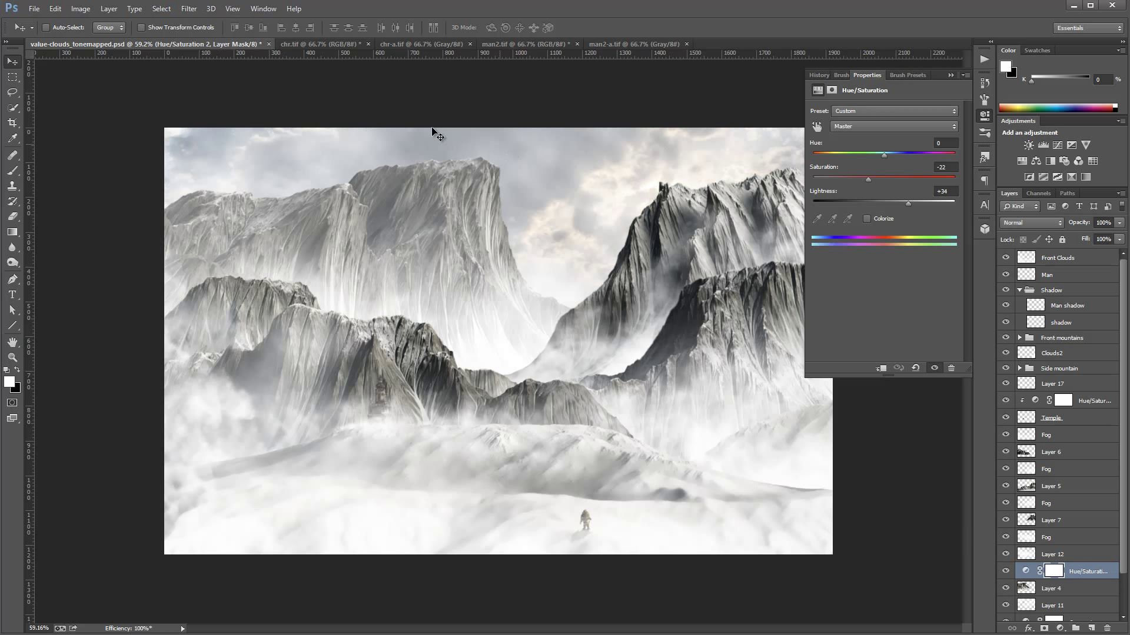
pyautogui.click(989, 116)
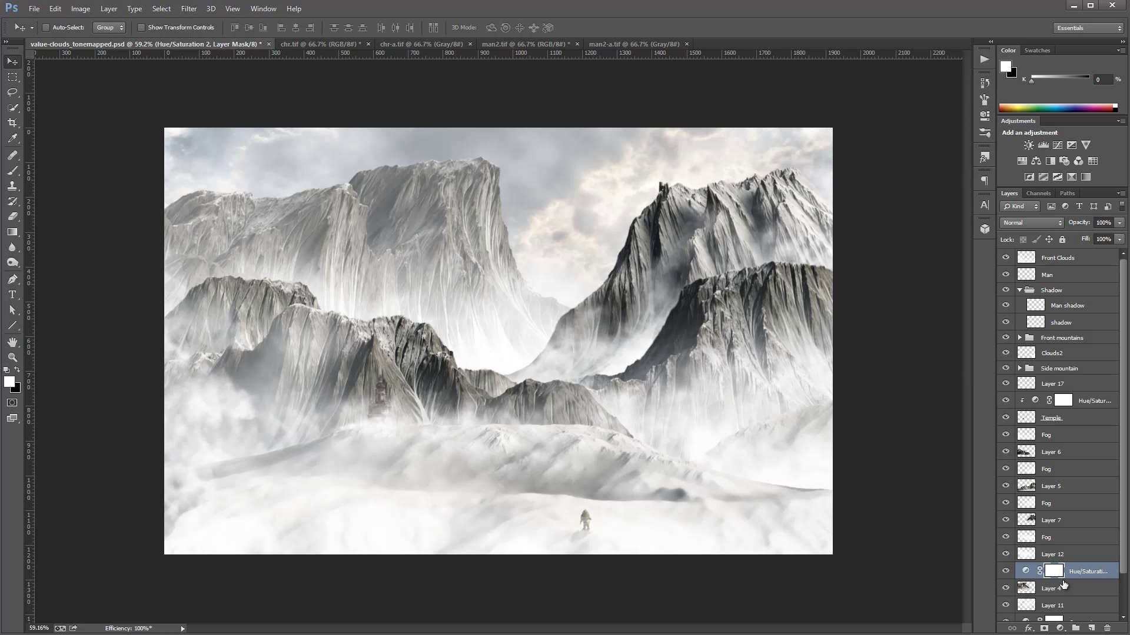
# - Add a Hue/Saturation adjustment clipped to Layer 7 with saturation -17 and lightness +12
pyautogui.click(1098, 521)
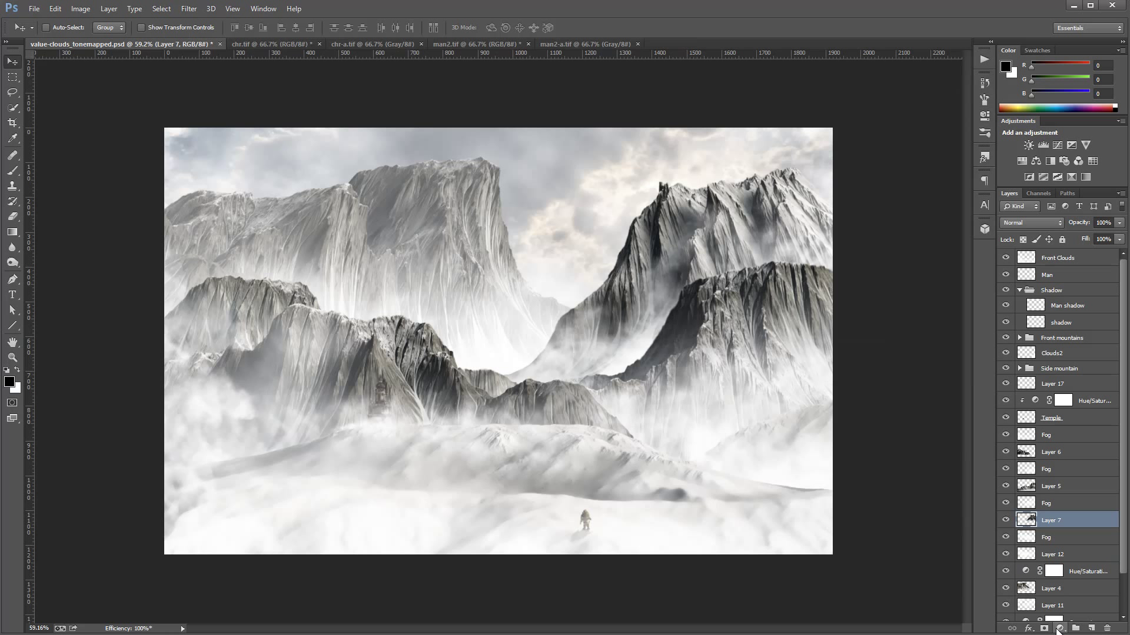
pyautogui.click(1060, 629)
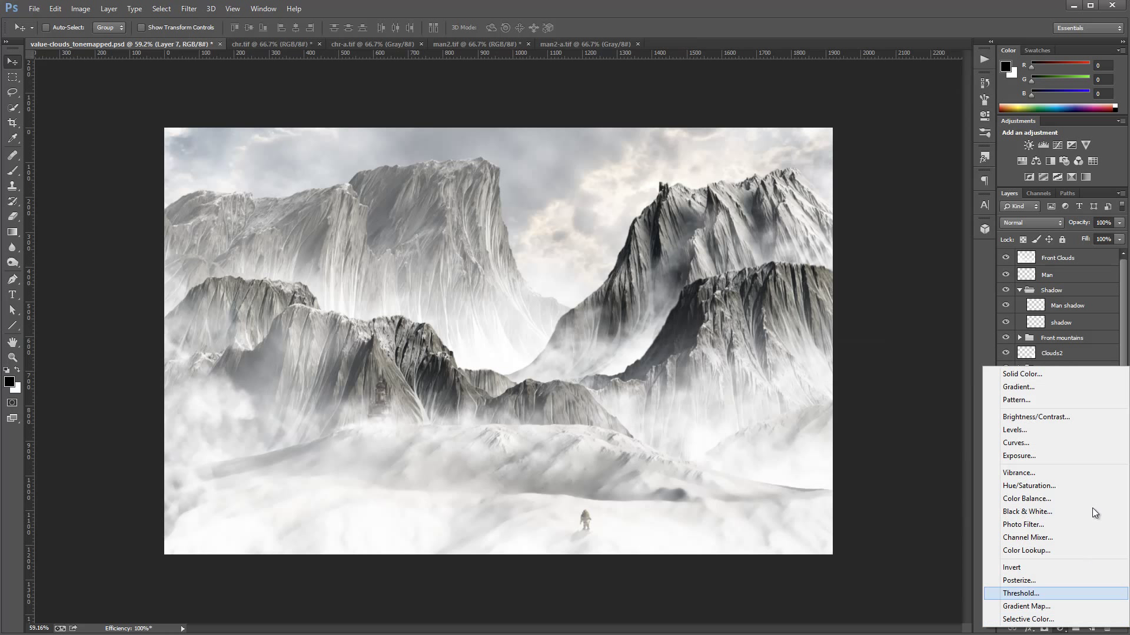
pyautogui.click(1063, 486)
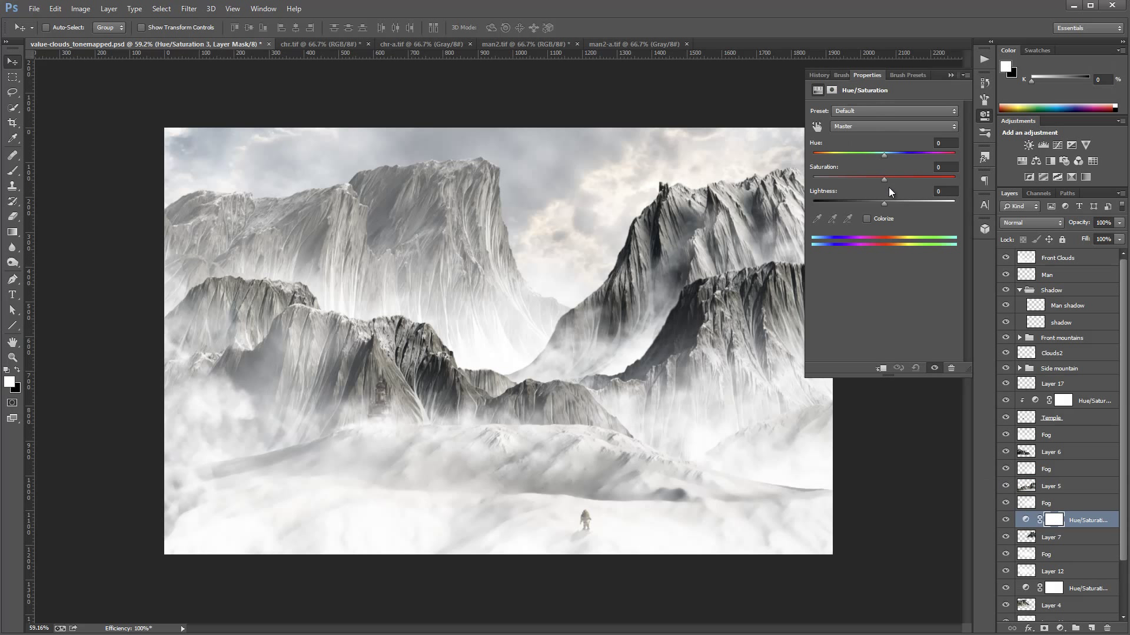
pyautogui.moveTo(882, 178); pyautogui.dragTo(907, 204)
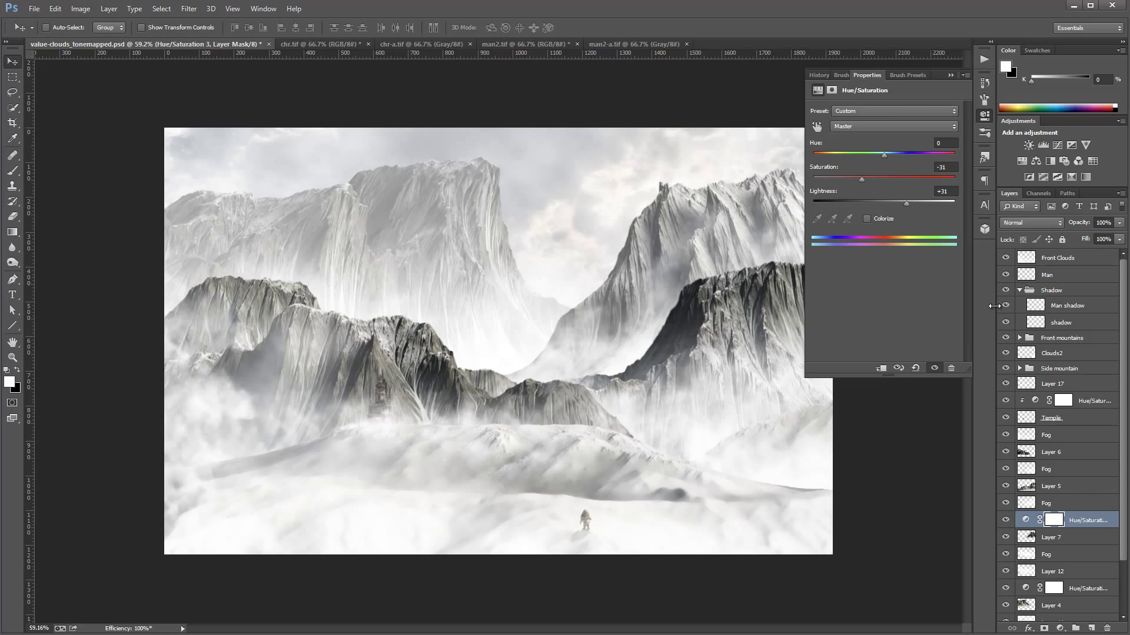
pyautogui.moveTo(1106, 522); pyautogui.dragTo(1107, 525)
pyautogui.keyDown('alt'); pyautogui.click(1107, 525); pyautogui.keyUp('alt')
pyautogui.moveTo(907, 202); pyautogui.dragTo(871, 182)
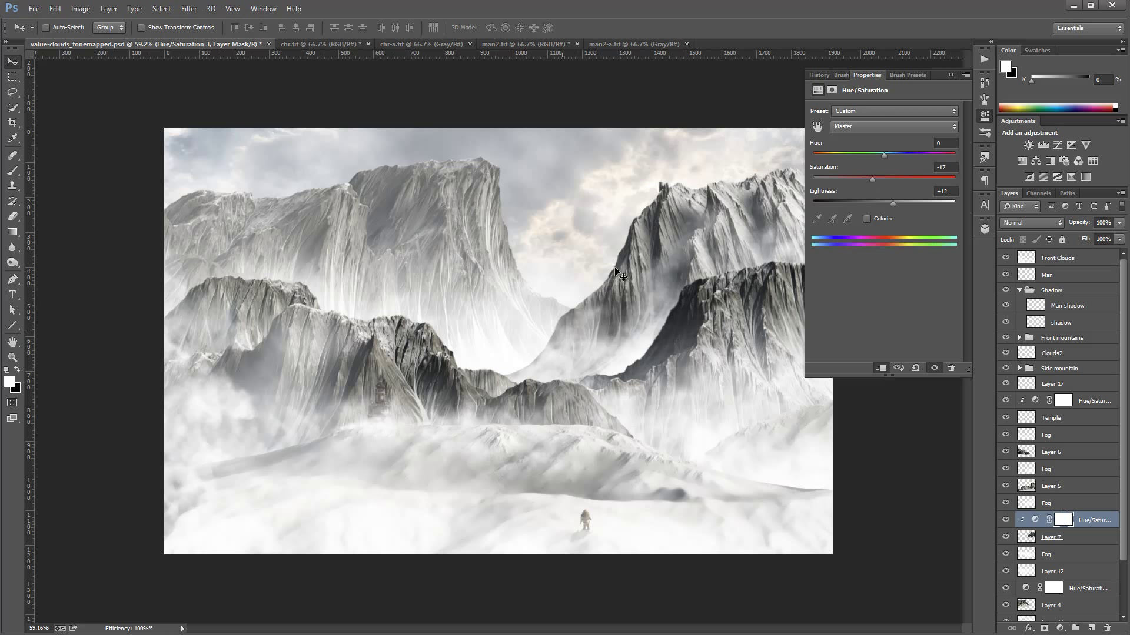
pyautogui.click(982, 118)
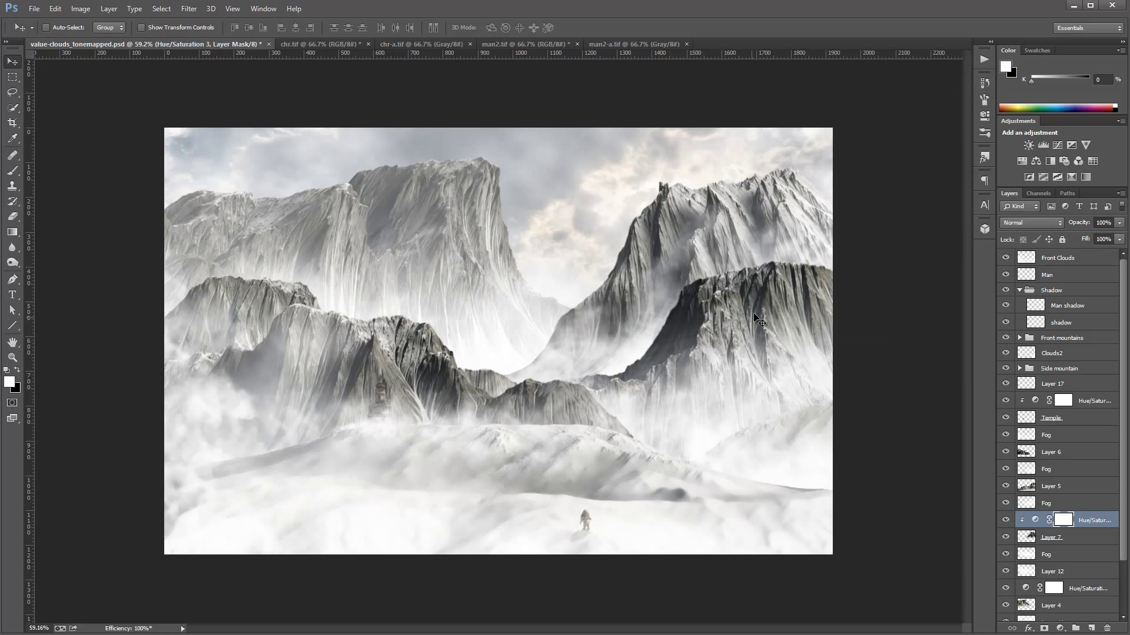
# - Add a Hue/Saturation adjustment clipped to Layer 5 with saturation -24 and lightness +10
pyautogui.click(1096, 488)
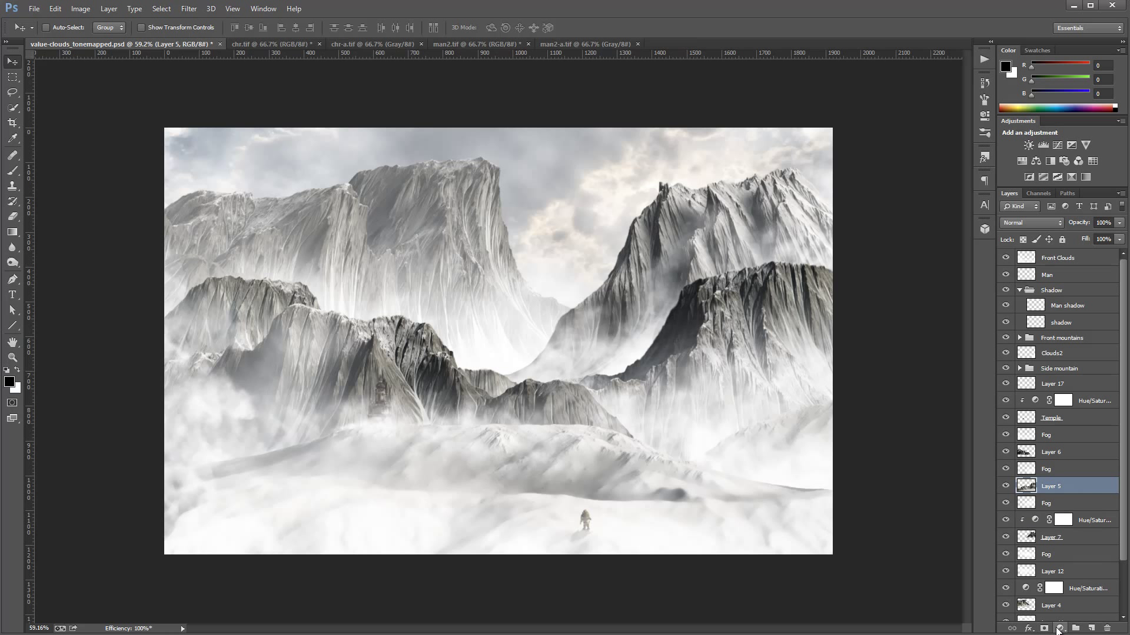
pyautogui.click(1060, 628)
pyautogui.click(1071, 489)
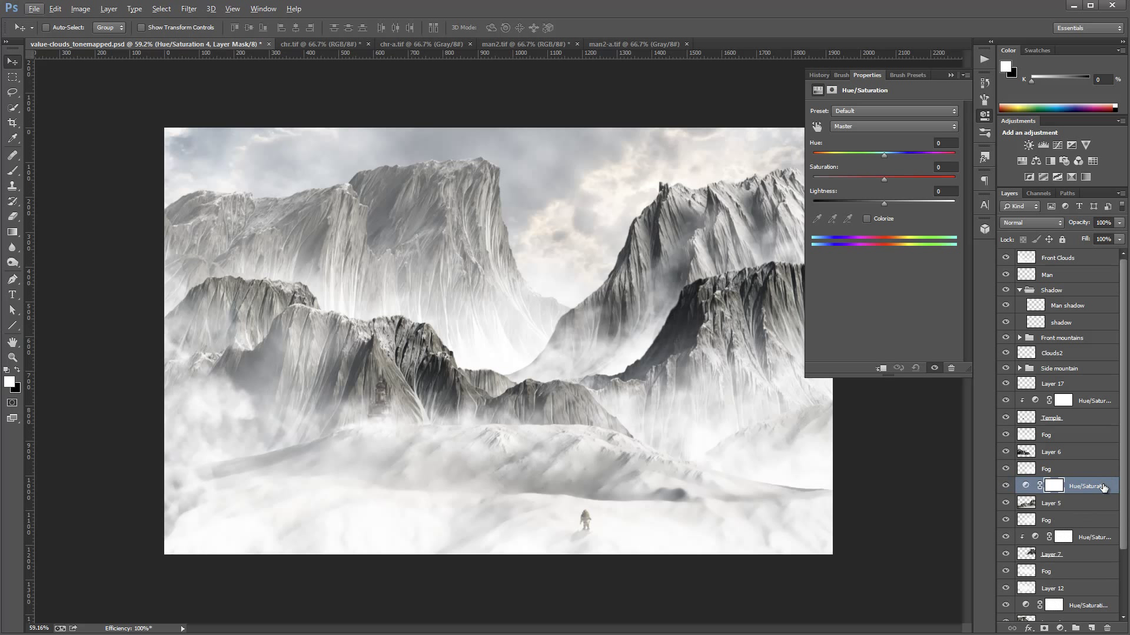
pyautogui.hotkey('ctrl', 'alt', 'g')
pyautogui.moveTo(884, 179); pyautogui.dragTo(892, 206)
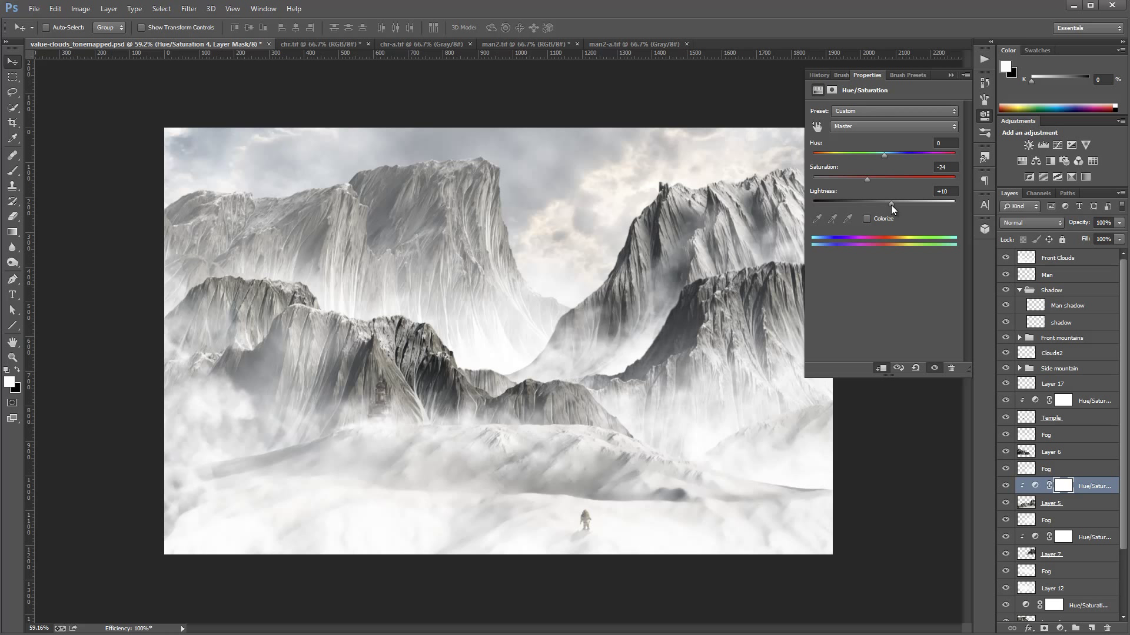
pyautogui.click(983, 115)
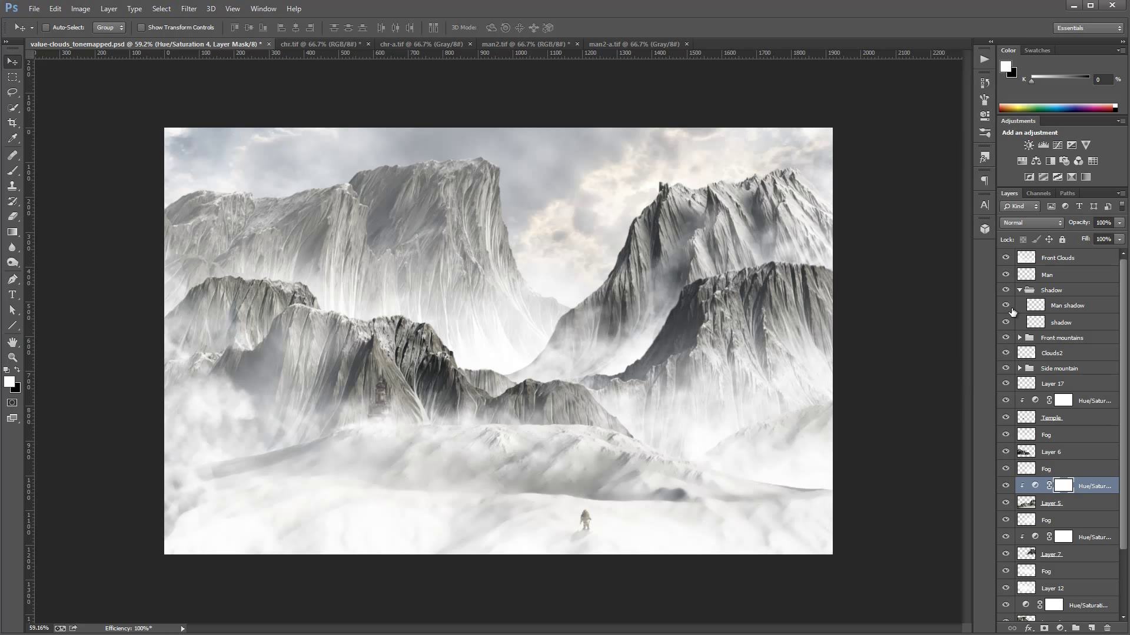
# - Compare the image with and without the Hue/Saturation adjustments above Layer 5 and Layer 4
pyautogui.click(1005, 486)
pyautogui.click(1005, 486)
pyautogui.click(1005, 486)
pyautogui.click(1005, 486)
pyautogui.scroll(-3, 1124, 466)
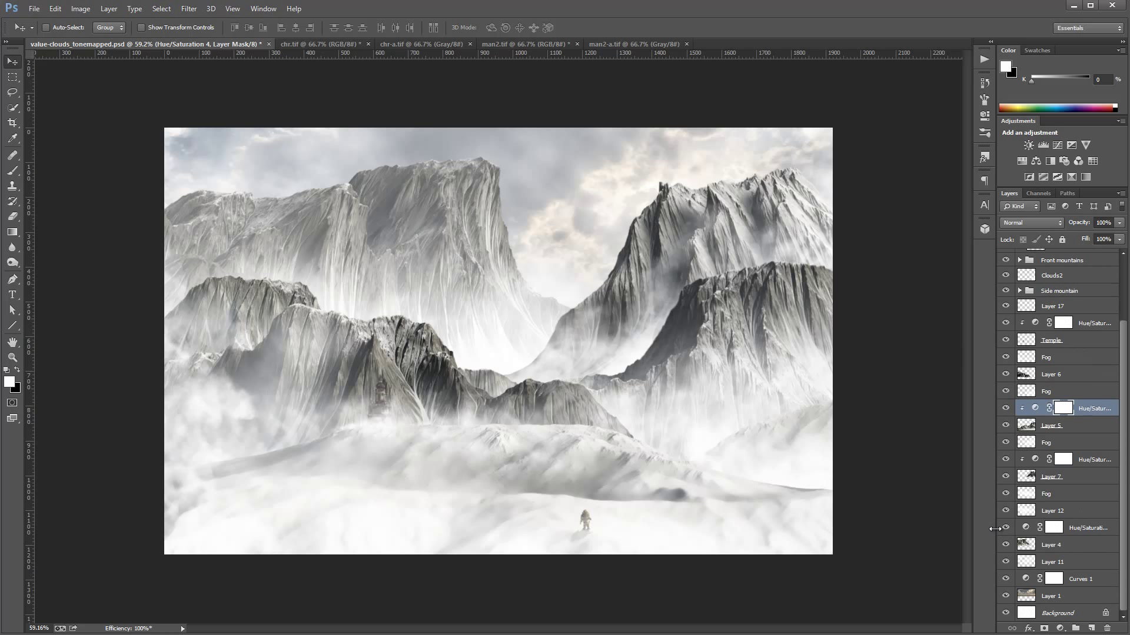
pyautogui.click(1006, 528)
pyautogui.click(1005, 528)
pyautogui.click(1005, 528)
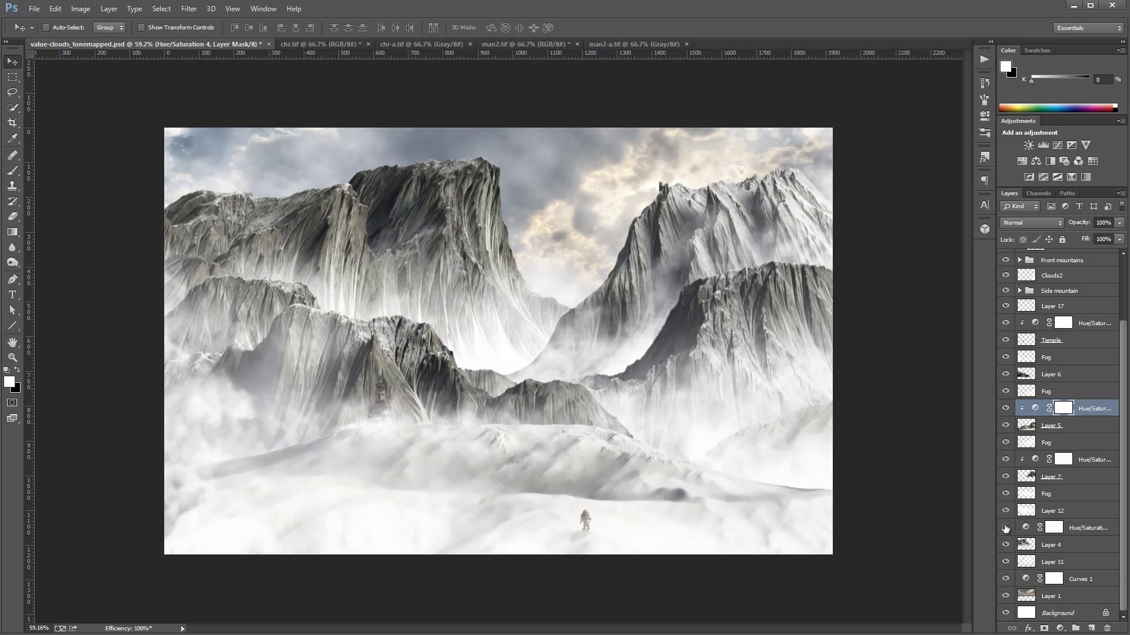
pyautogui.click(1005, 528)
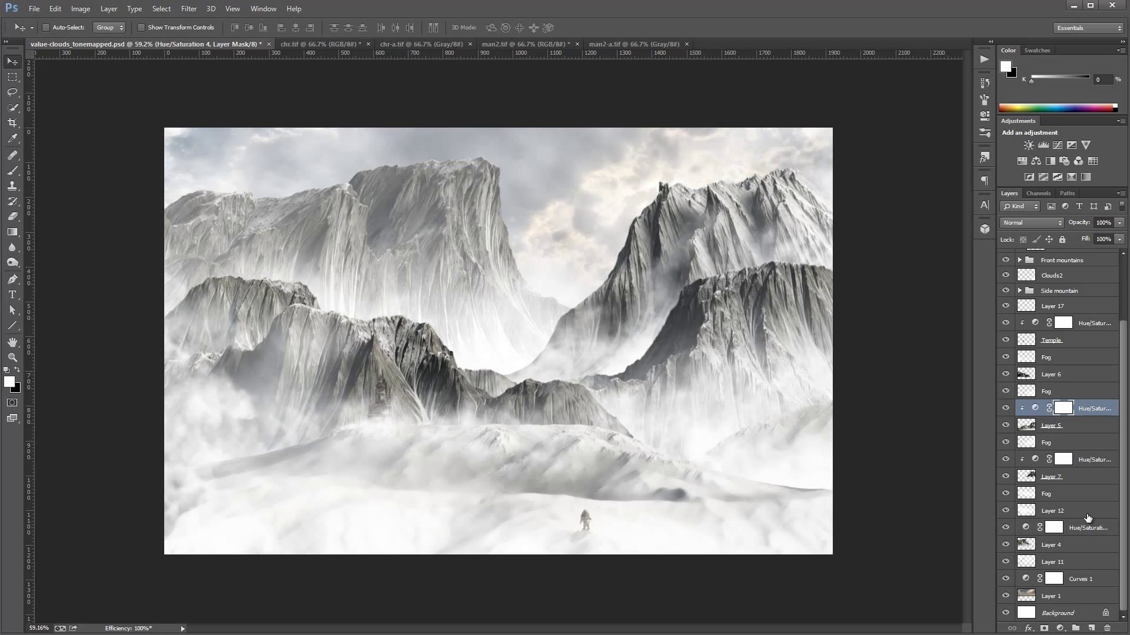
# - Select the mask of the Hue/Saturation adjustment above Layer 4 and set up a 50 px brush with black as foreground
pyautogui.click(1055, 529)
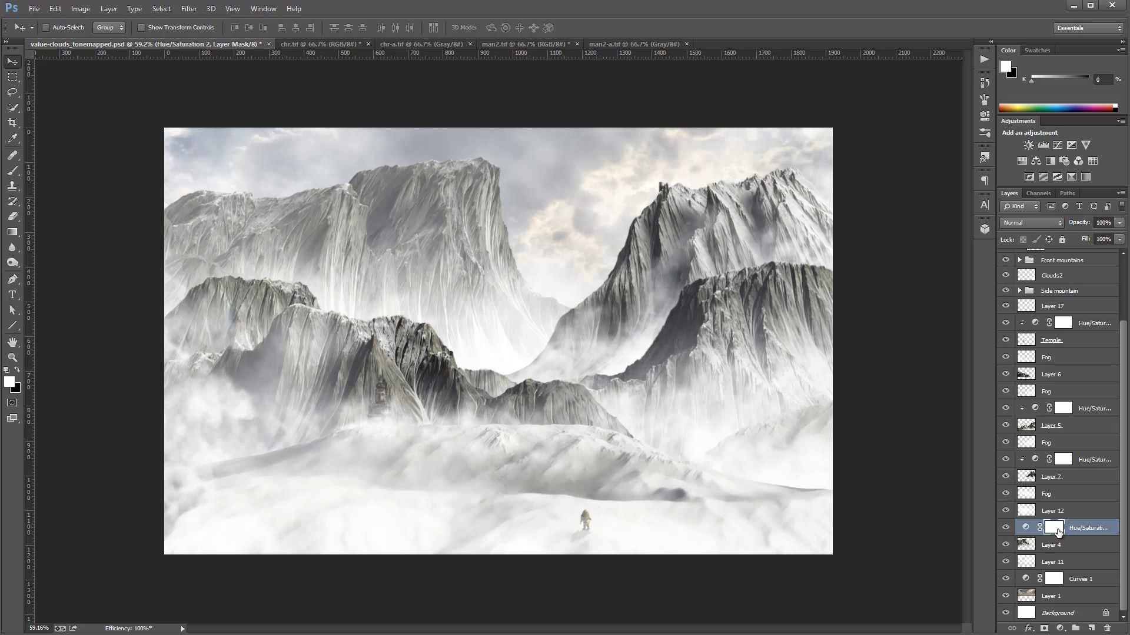
pyautogui.click(12, 171)
pyautogui.rightClick(404, 236)
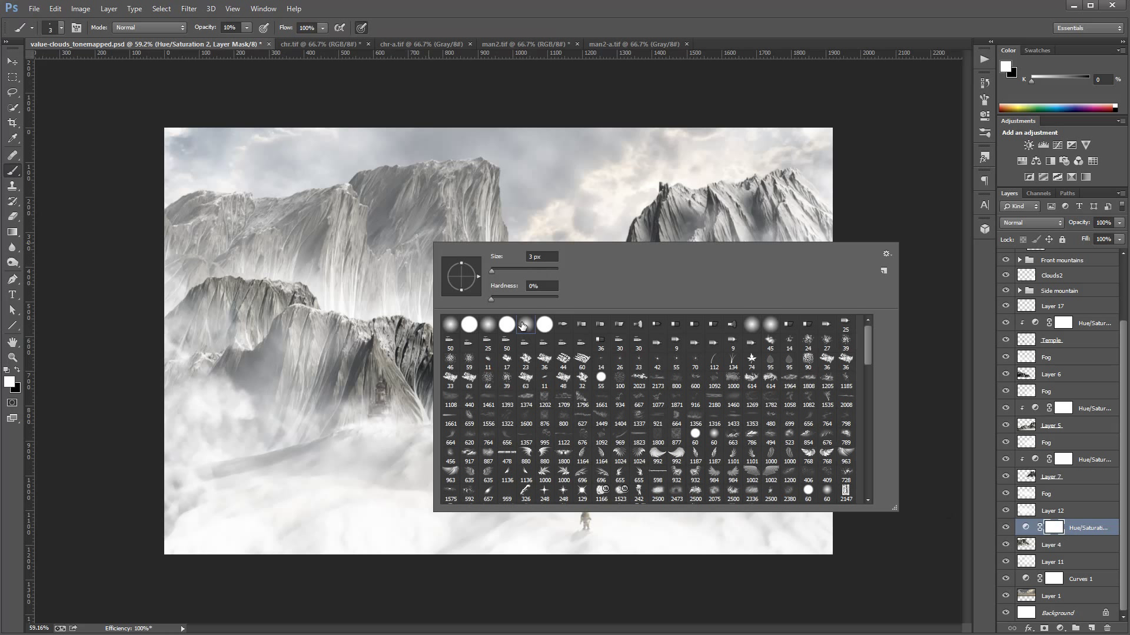
pyautogui.moveTo(491, 271); pyautogui.dragTo(504, 270)
pyautogui.press('Return')
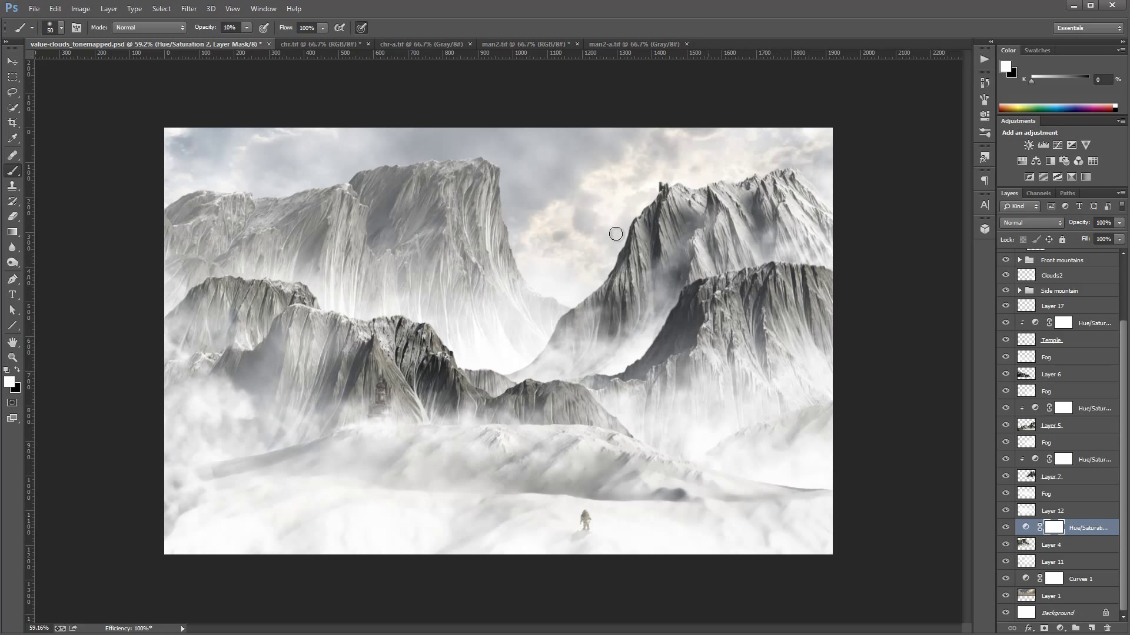
pyautogui.press('x')
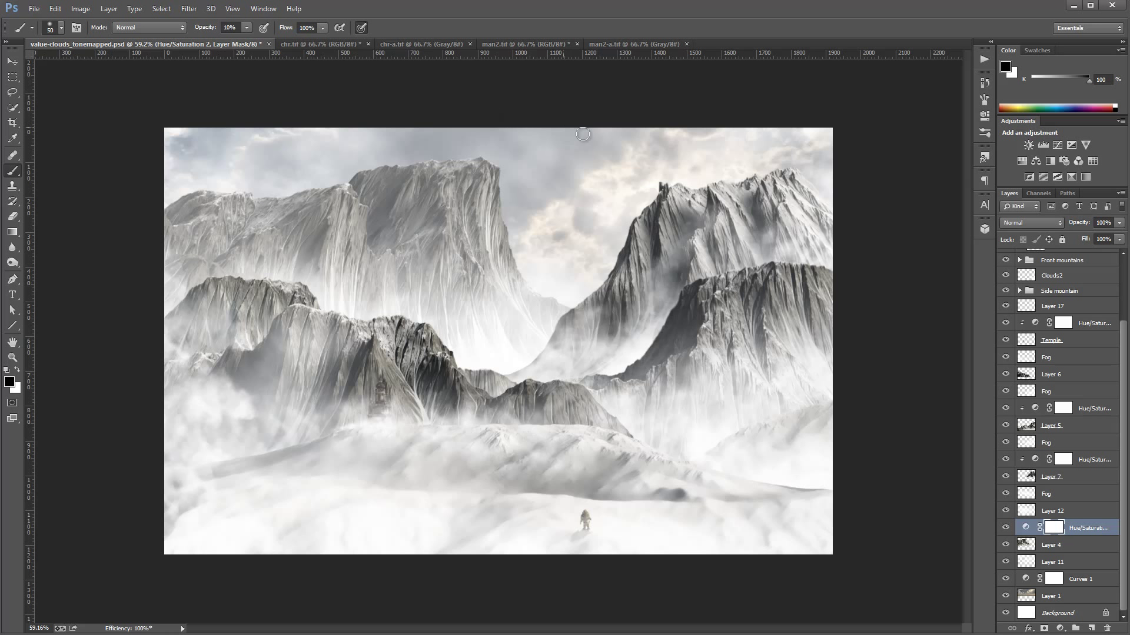
# - Enlarge the brush to 175 px, paint black over the sky on the adjustment's mask, and compare with the adjustment switched off and on
pyautogui.press(']')
pyautogui.press(']')
pyautogui.press(']')
pyautogui.press(']')
pyautogui.press(']')
pyautogui.press(']')
pyautogui.press(']')
pyautogui.press(']')
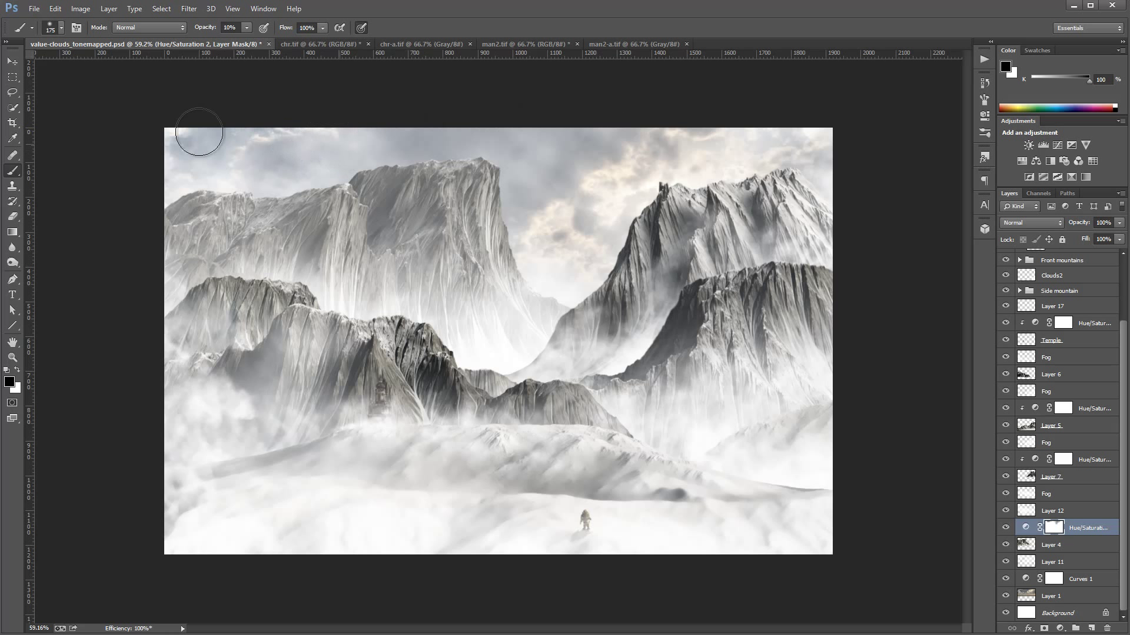
pyautogui.click(1007, 528)
pyautogui.click(1007, 527)
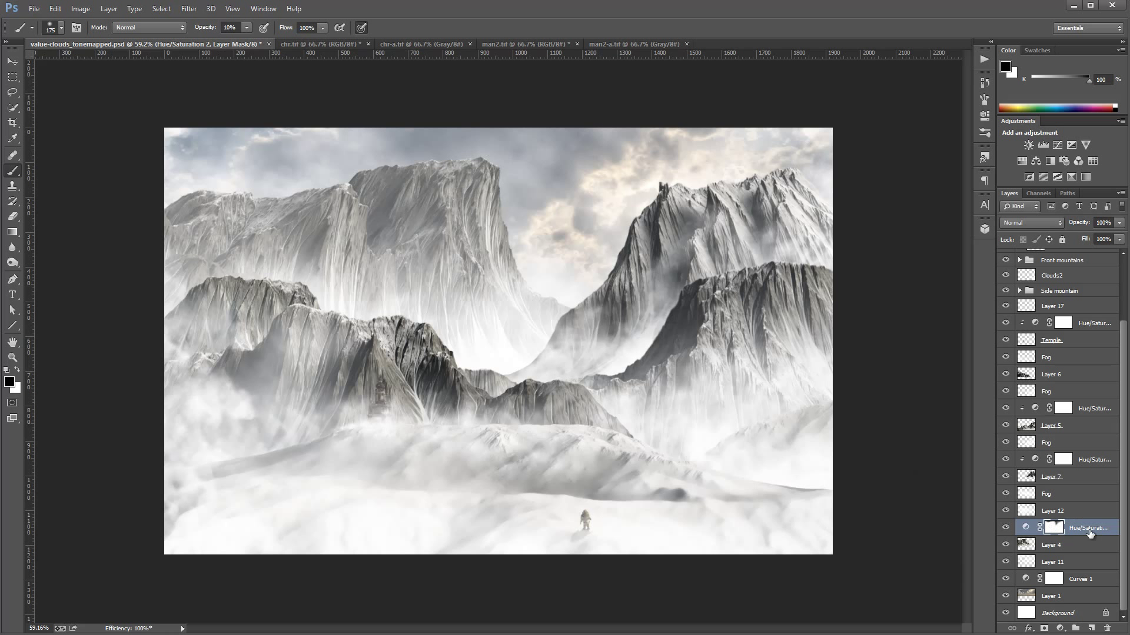
# - Create a layer above the masked Hue/Saturation adjustment over Layer 4, make white the foreground colour and choose the 1808 px cloud brush
pyautogui.click(1092, 628)
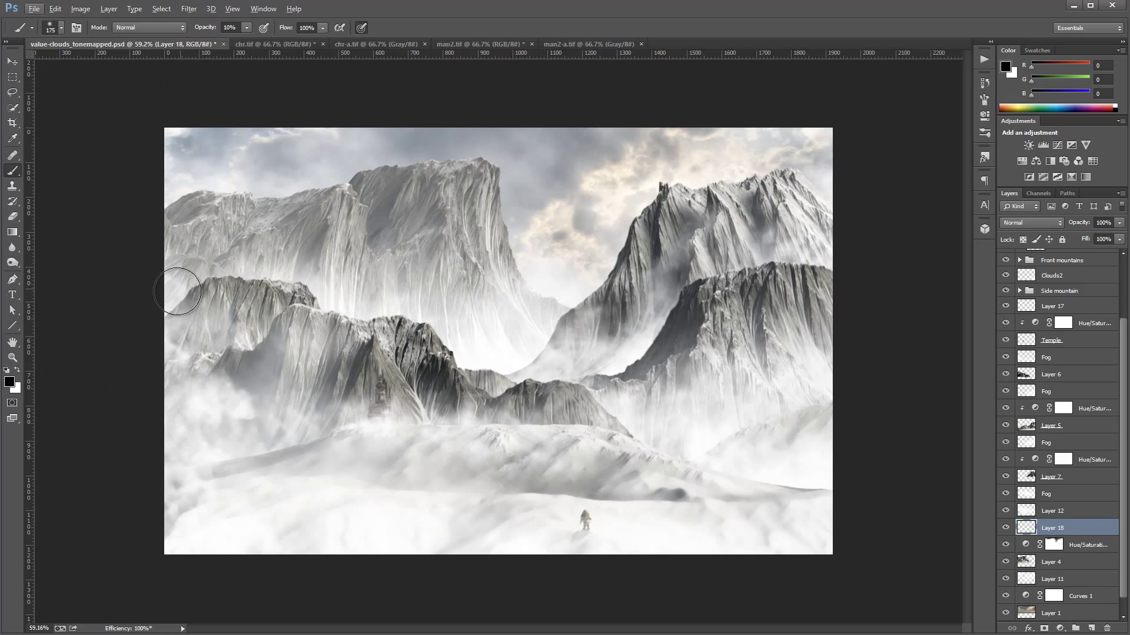
pyautogui.press('x')
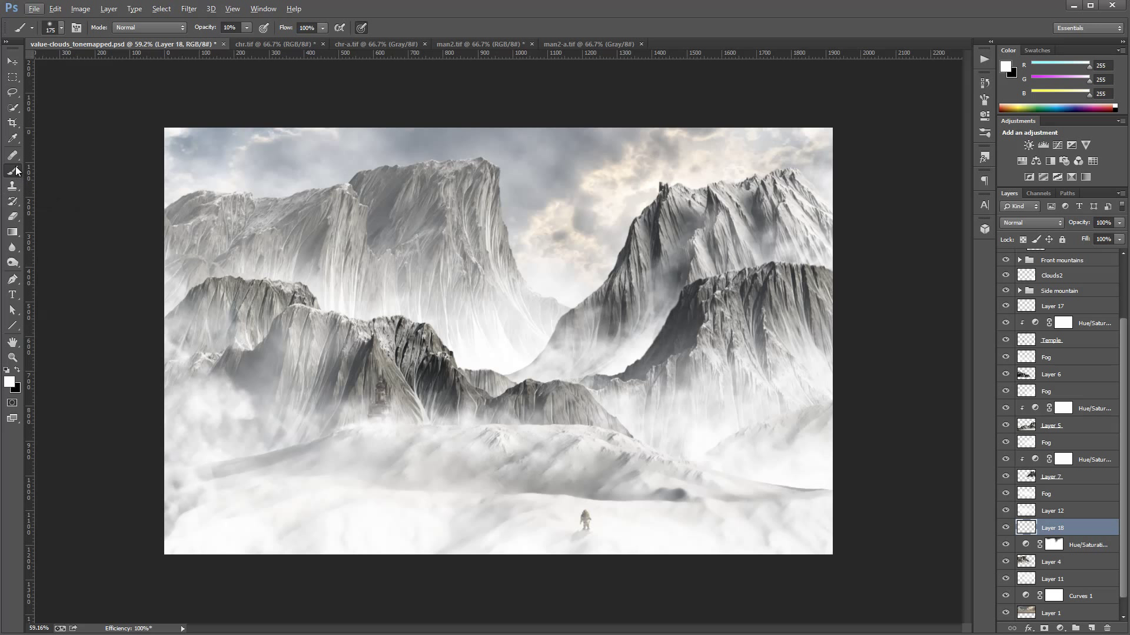
pyautogui.rightClick(370, 252)
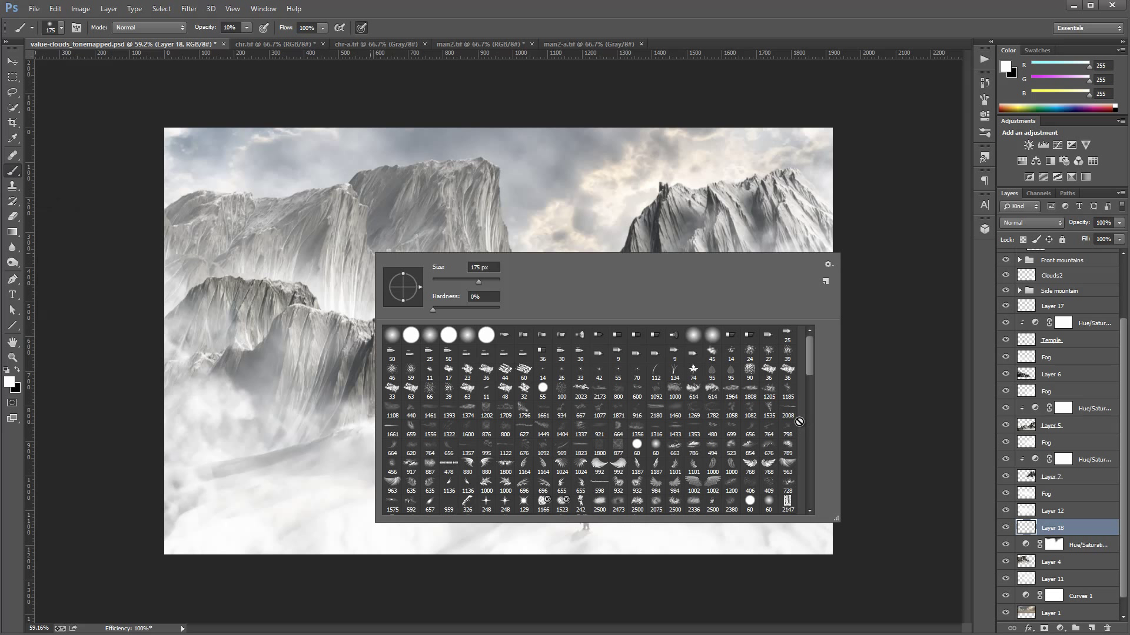
pyautogui.click(751, 390)
pyautogui.press('Return')
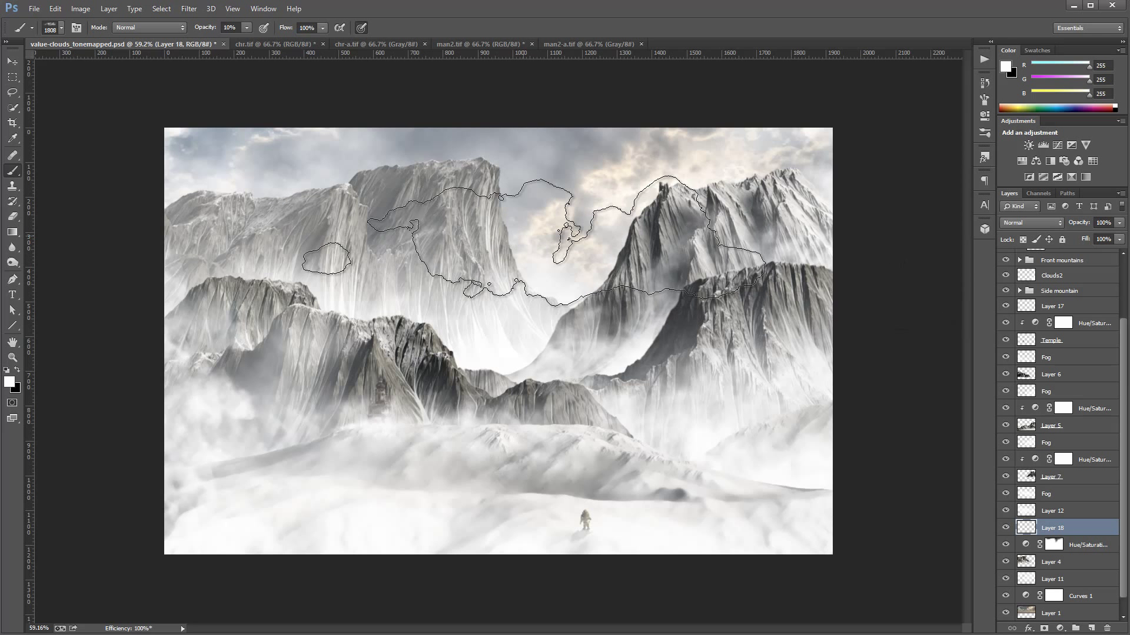
# - Set the cloud brush to 800 px and 100% opacity, and paint a white cloud over the top of the left rear mountain
pyautogui.press('[')
pyautogui.press('[')
pyautogui.press('[')
pyautogui.press('[')
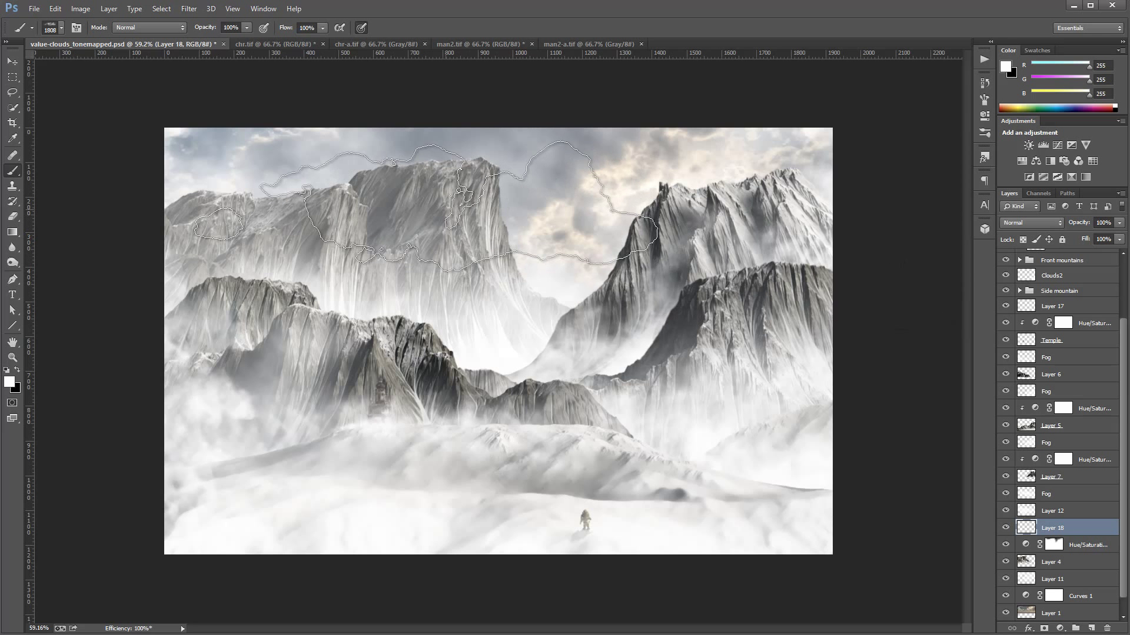
pyautogui.press('0')
pyautogui.press('[')
pyautogui.press('[')
pyautogui.press('[')
pyautogui.press('[')
pyautogui.press('[')
pyautogui.press('[')
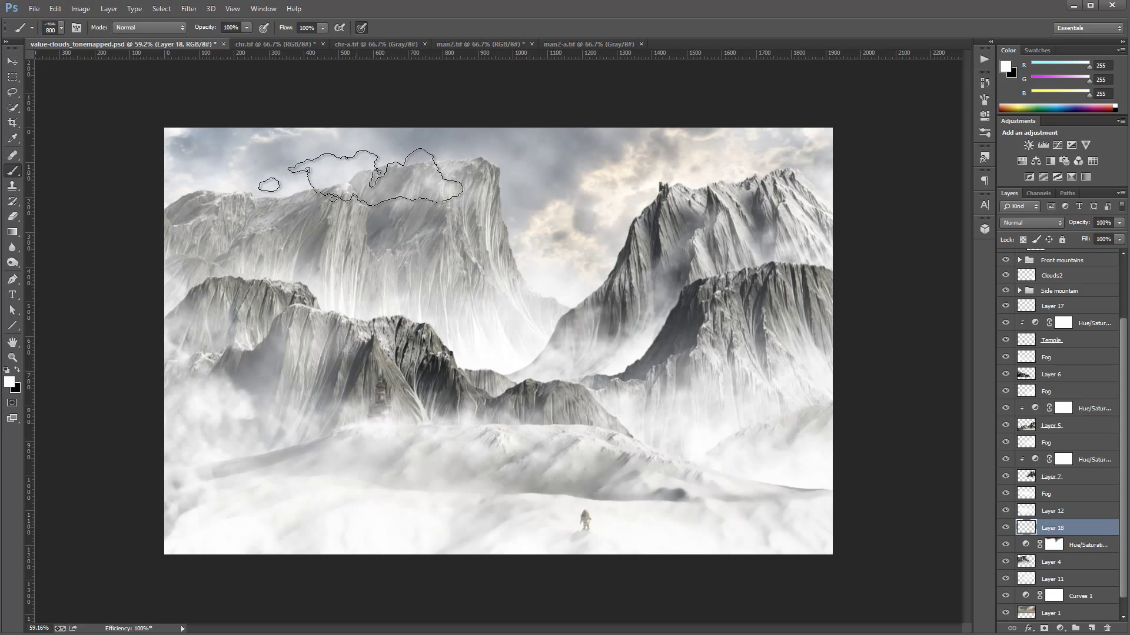
pyautogui.click(370, 176)
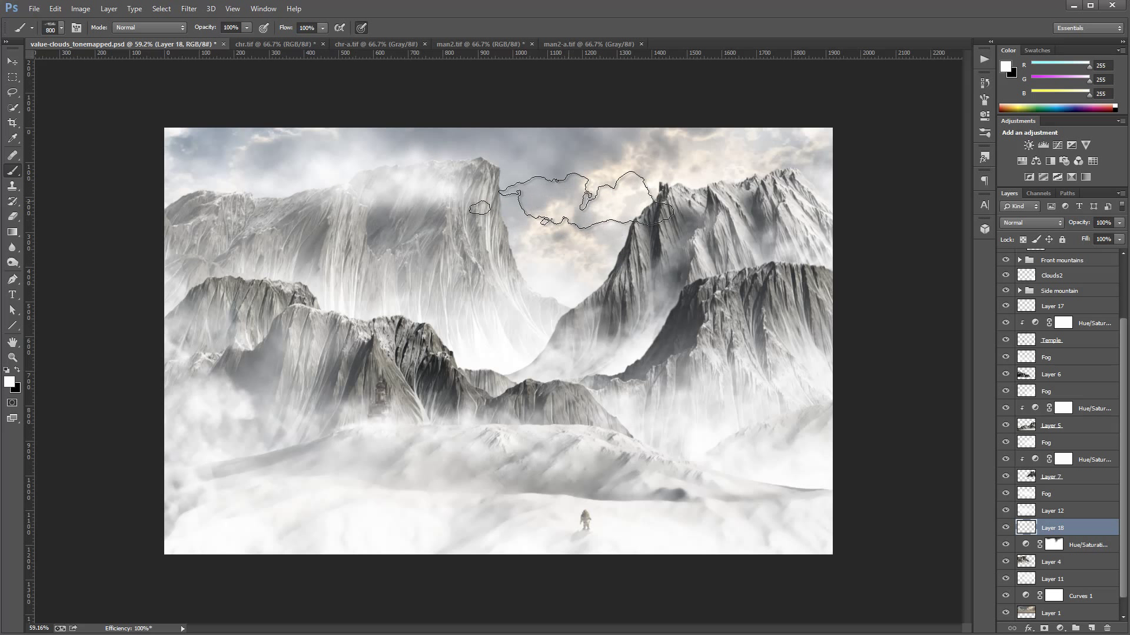
# - Paint wispy white clouds along the left rear mountain's summit with the 2023 px cloud brush resized to 500 px
pyautogui.rightClick(523, 182)
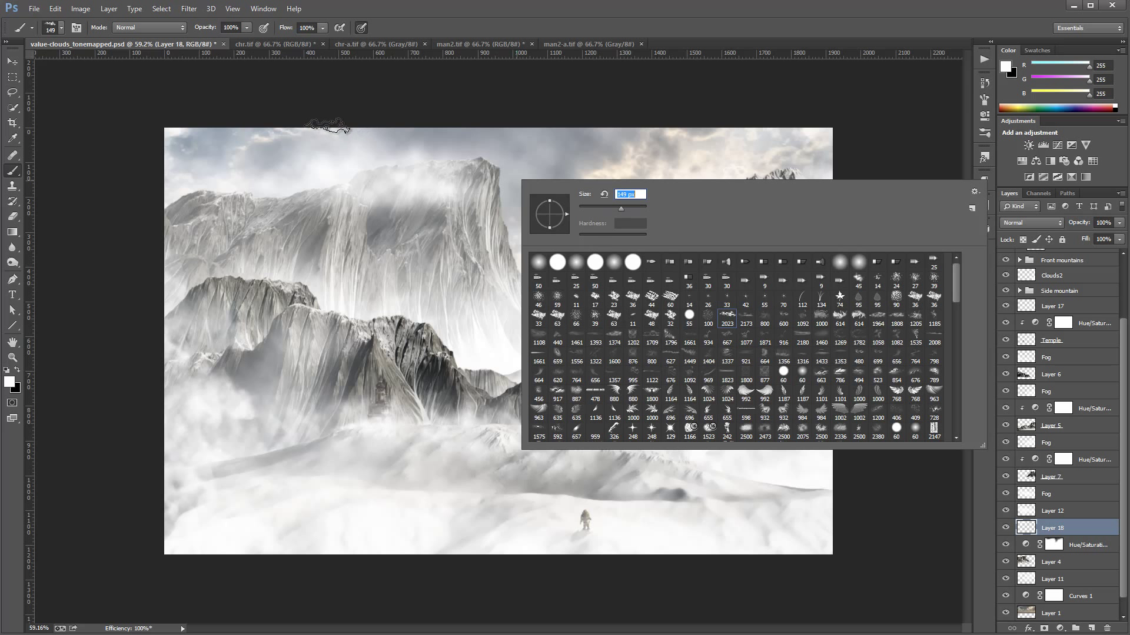
pyautogui.click(318, 195)
pyautogui.press(']')
pyautogui.press(']')
pyautogui.press(']')
pyautogui.press(']')
pyautogui.press(']')
pyautogui.press(']')
pyautogui.click(234, 226)
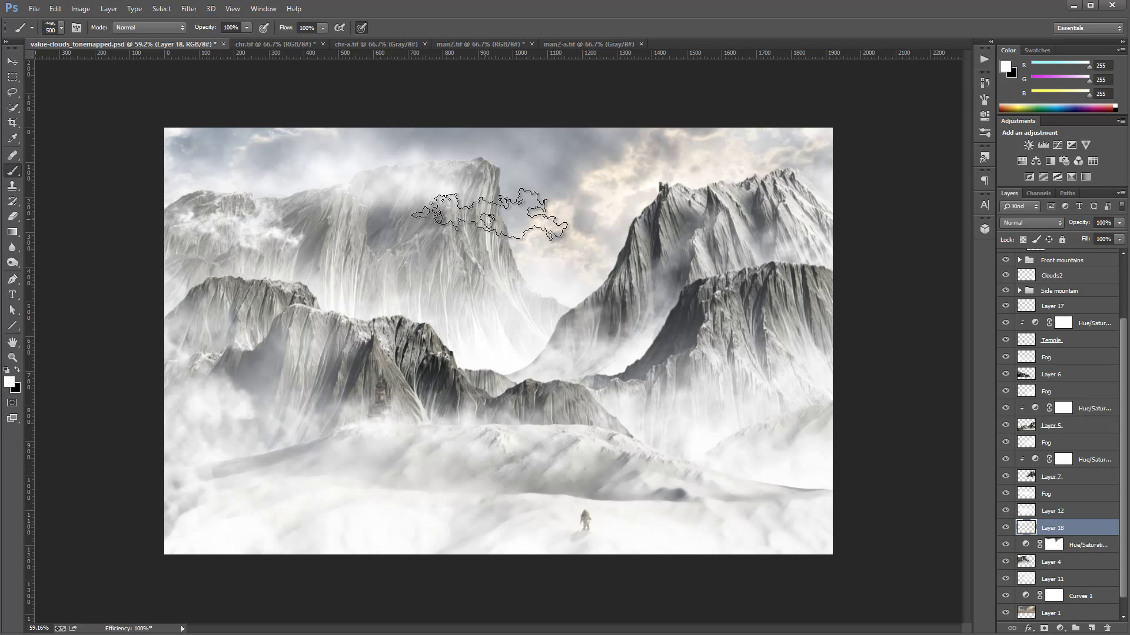
pyautogui.hotkey('ctrl', 'z')
pyautogui.moveTo(402, 168); pyautogui.dragTo(347, 170)
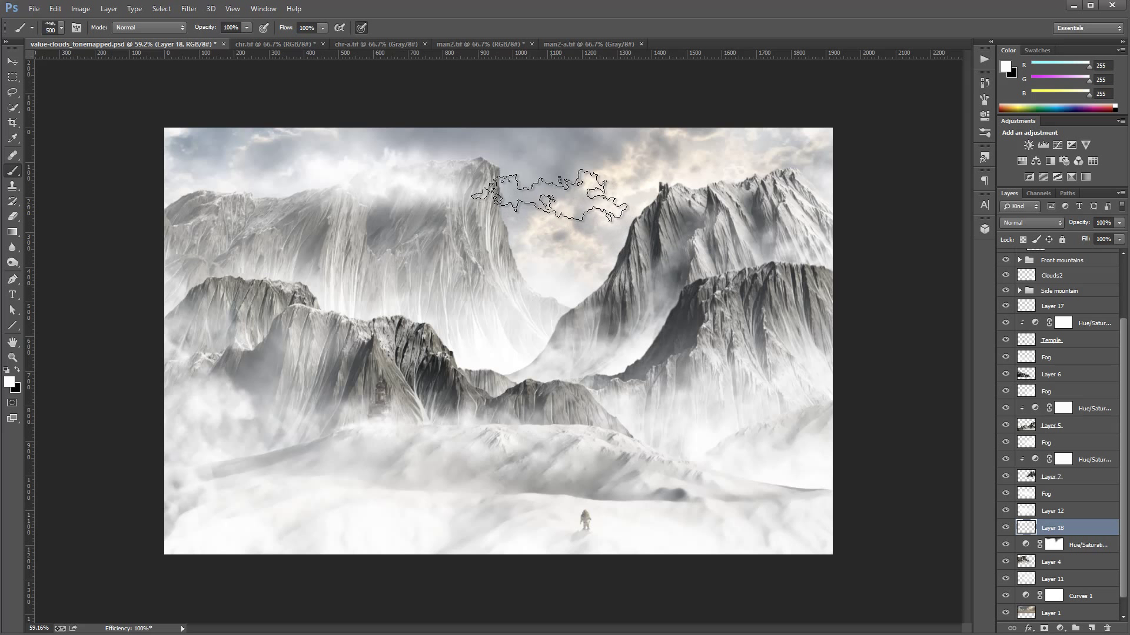
# - Switch to a wide, soft cloud brush at 1500 px and add faint mist around the rear mountain tops
pyautogui.rightClick(194, 185)
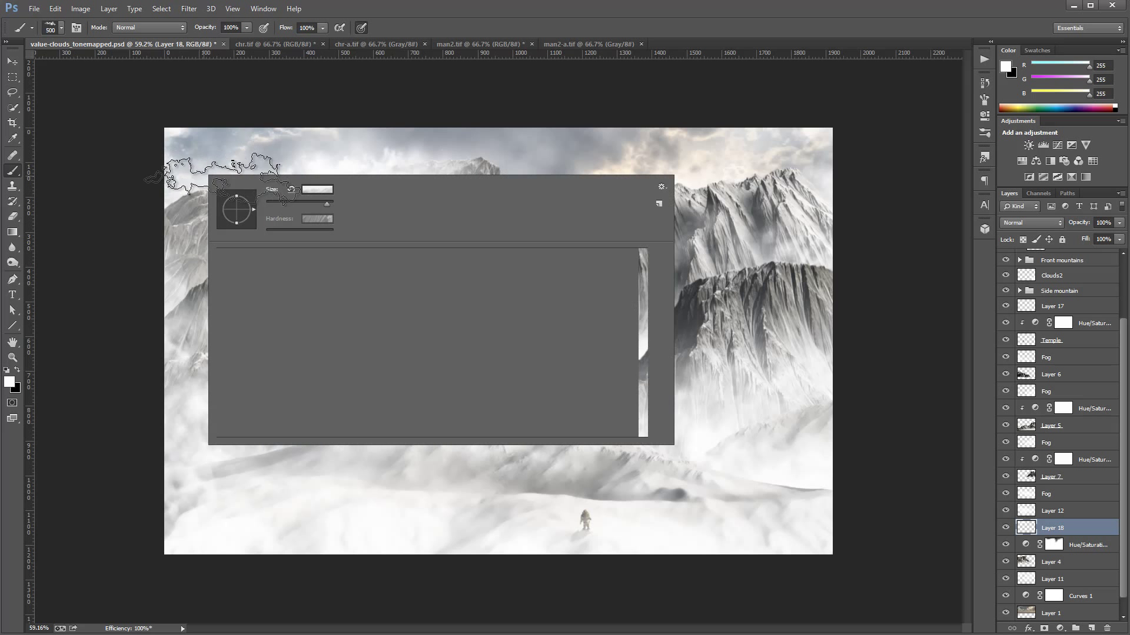
pyautogui.press('[')
pyautogui.press('Return')
pyautogui.press('[')
pyautogui.press('[')
pyautogui.press('[')
pyautogui.press('[')
pyautogui.press('[')
pyautogui.press('[')
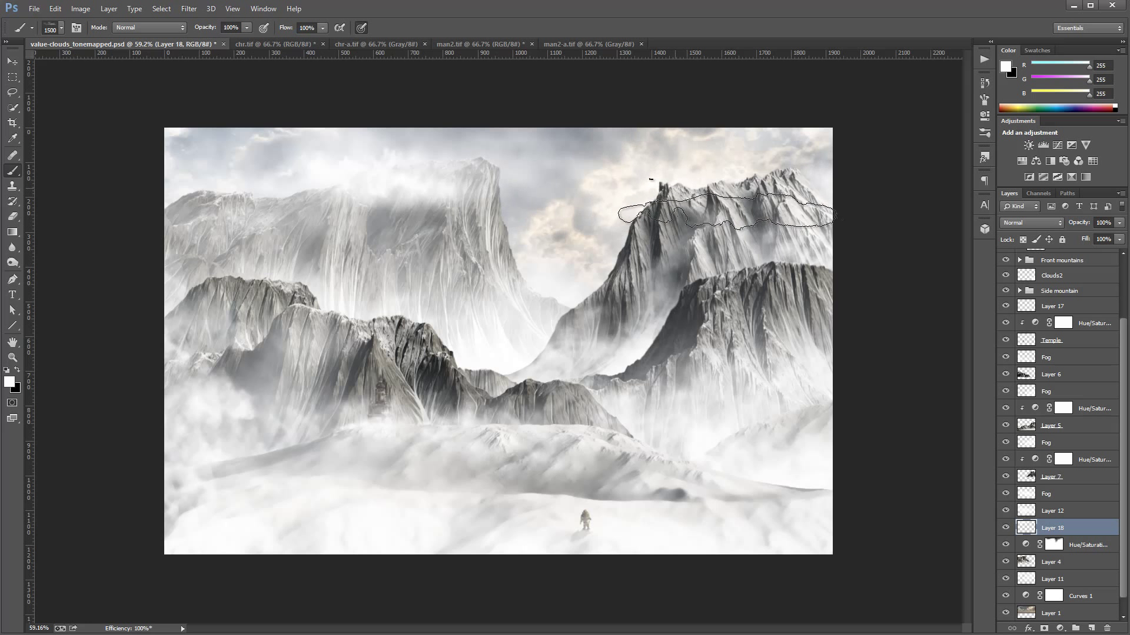
# - Select the Fog layer just below Layer 5, mist the right rear peak, and set the 2023 px cloud brush to 400 px
pyautogui.click(1093, 477)
pyautogui.click(1109, 441)
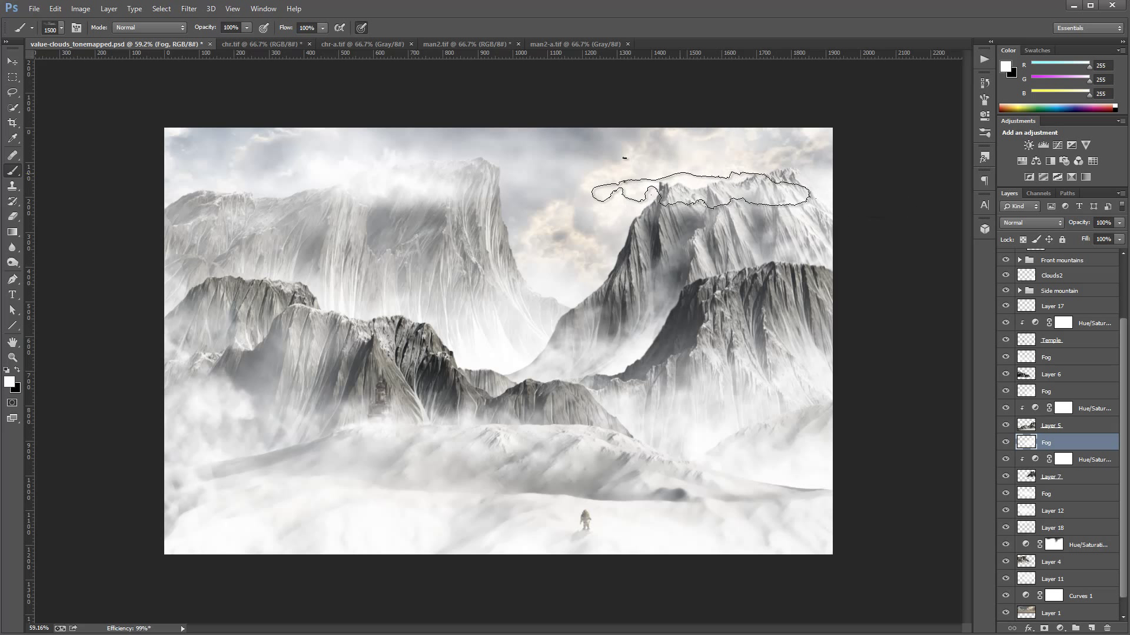
pyautogui.rightClick(659, 170)
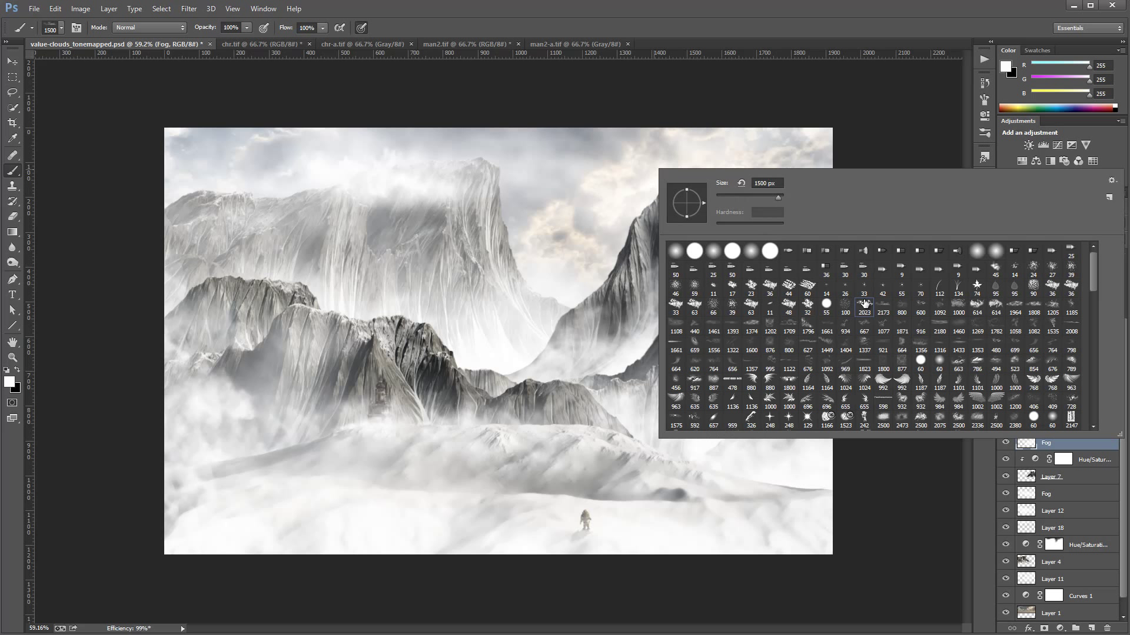
pyautogui.press('Return')
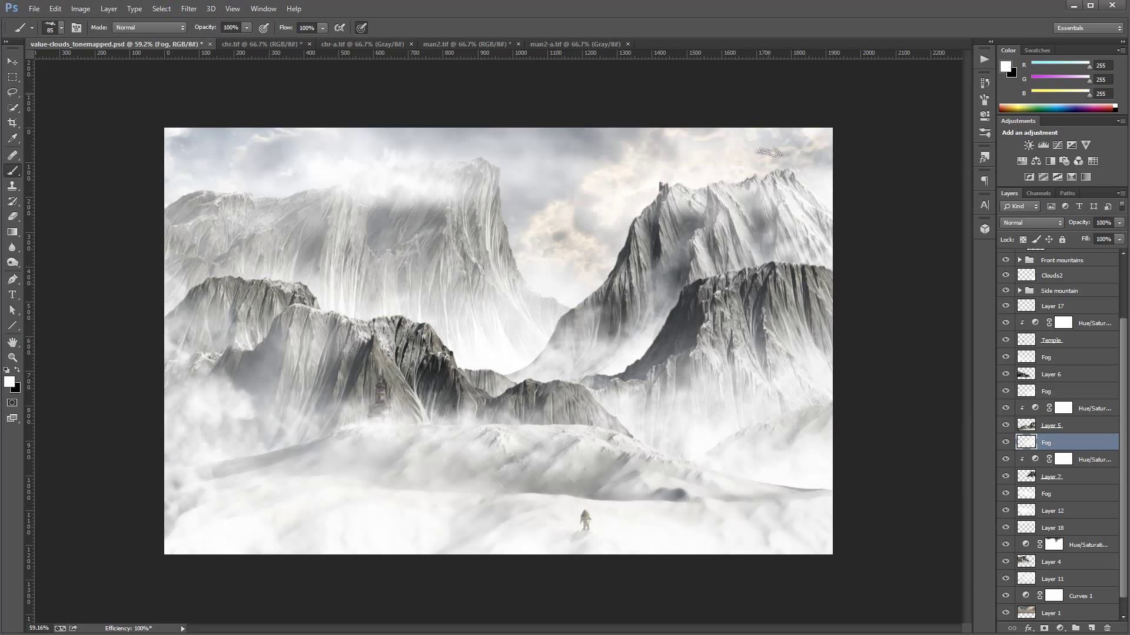
pyautogui.press(']')
pyautogui.press(']')
pyautogui.press(']')
pyautogui.press(']')
pyautogui.press(']')
pyautogui.press(']')
pyautogui.press(']')
pyautogui.press(']')
pyautogui.press(']')
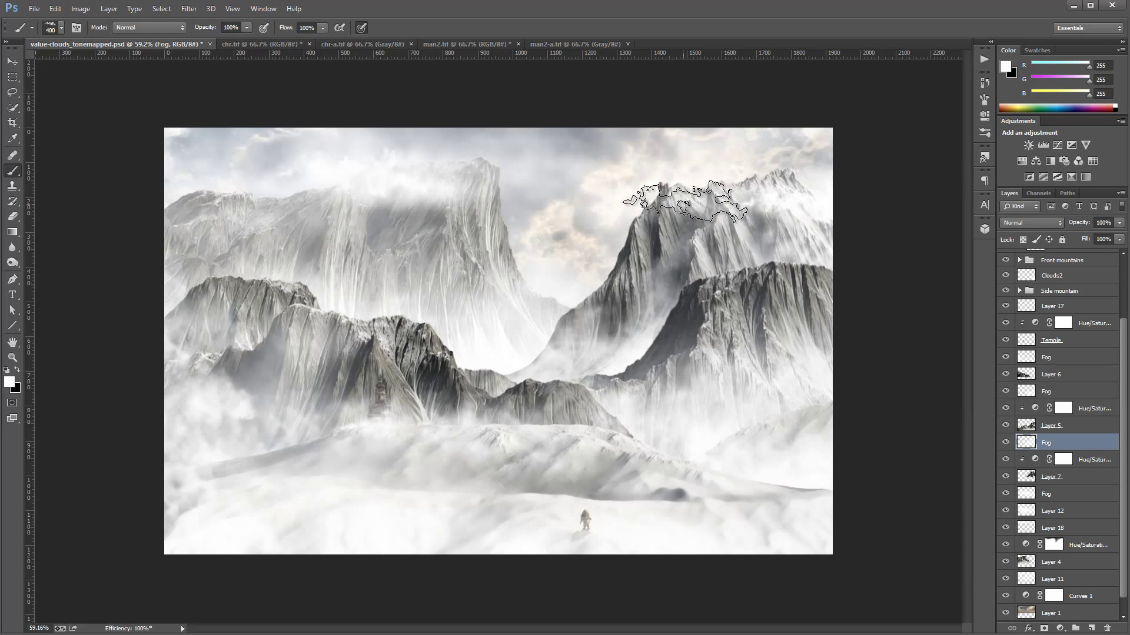
# - Paint white cloud wisps across the right rear mountain's peak, enlarging the brush to 800 px
pyautogui.moveTo(684, 203); pyautogui.dragTo(782, 211)
pyautogui.press(']')
pyautogui.press(']')
pyautogui.press(']')
pyautogui.press(']')
pyautogui.press(']')
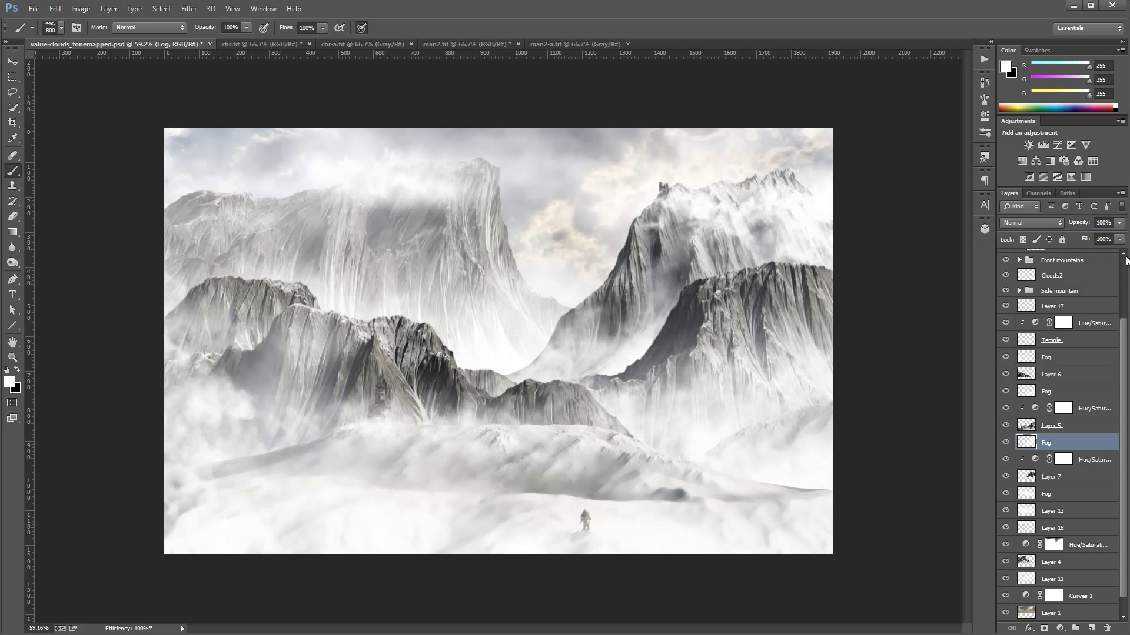
# - Add a new layer above Front Clouds at the top of the layer stack and fill it with gray
pyautogui.moveTo(1116, 323); pyautogui.dragTo(1125, 263)
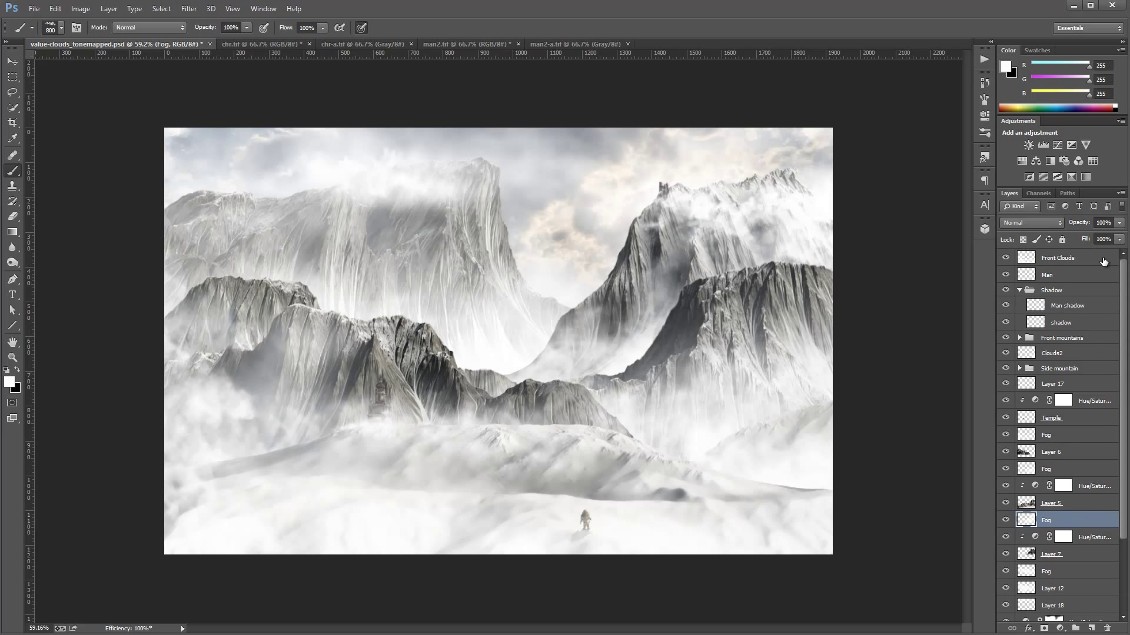
pyautogui.click(1104, 260)
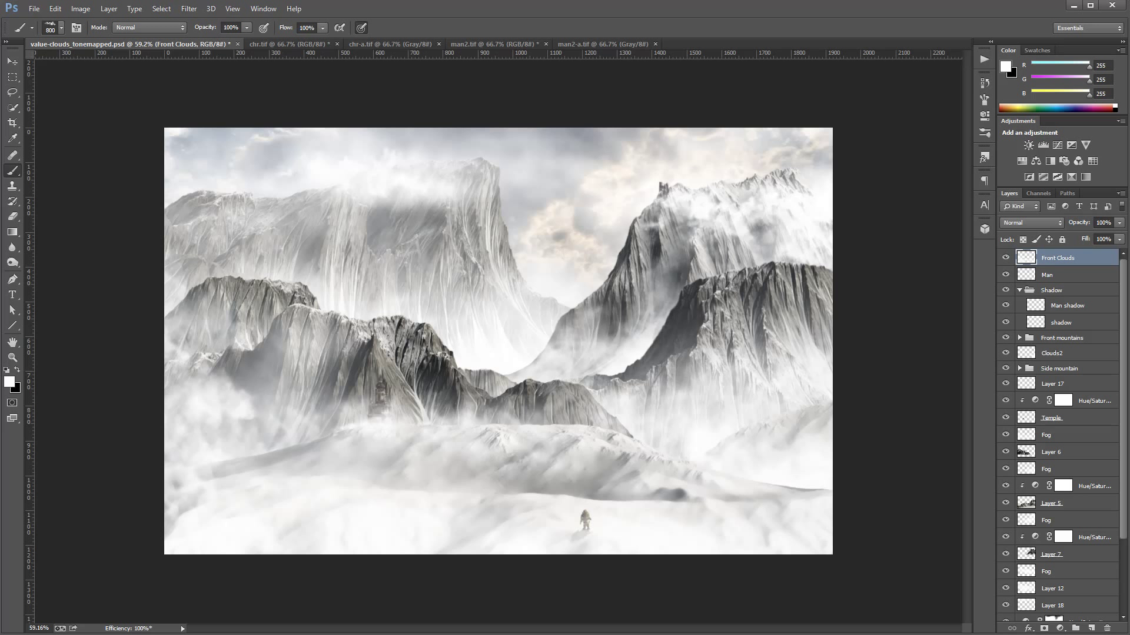
pyautogui.click(1091, 628)
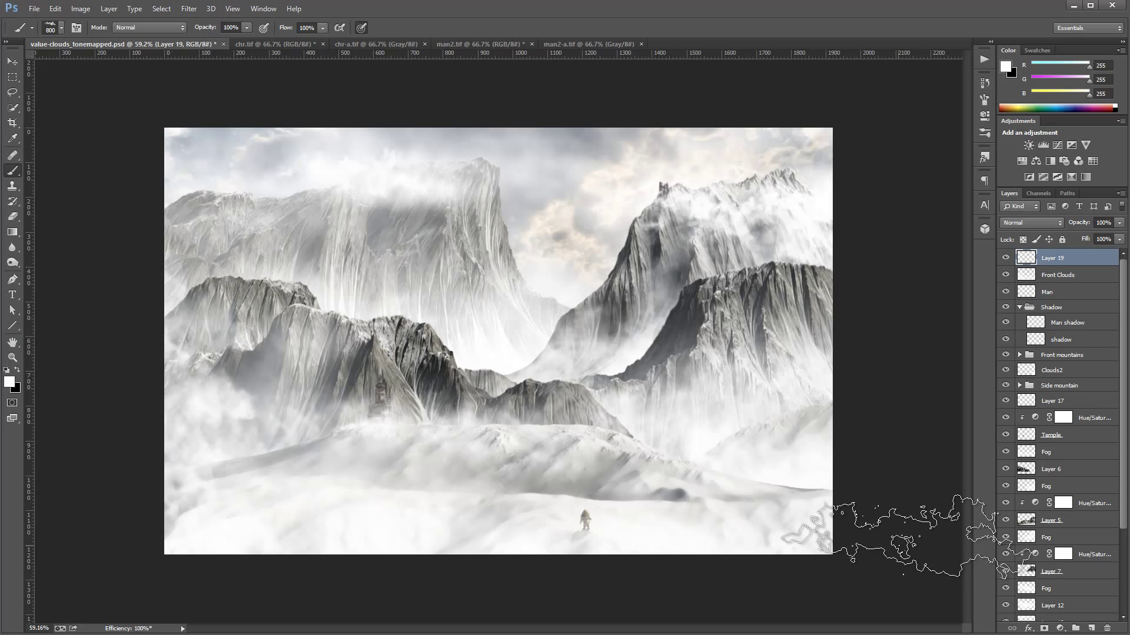
pyautogui.hotkey('shift', 'F5')
pyautogui.press('Return')
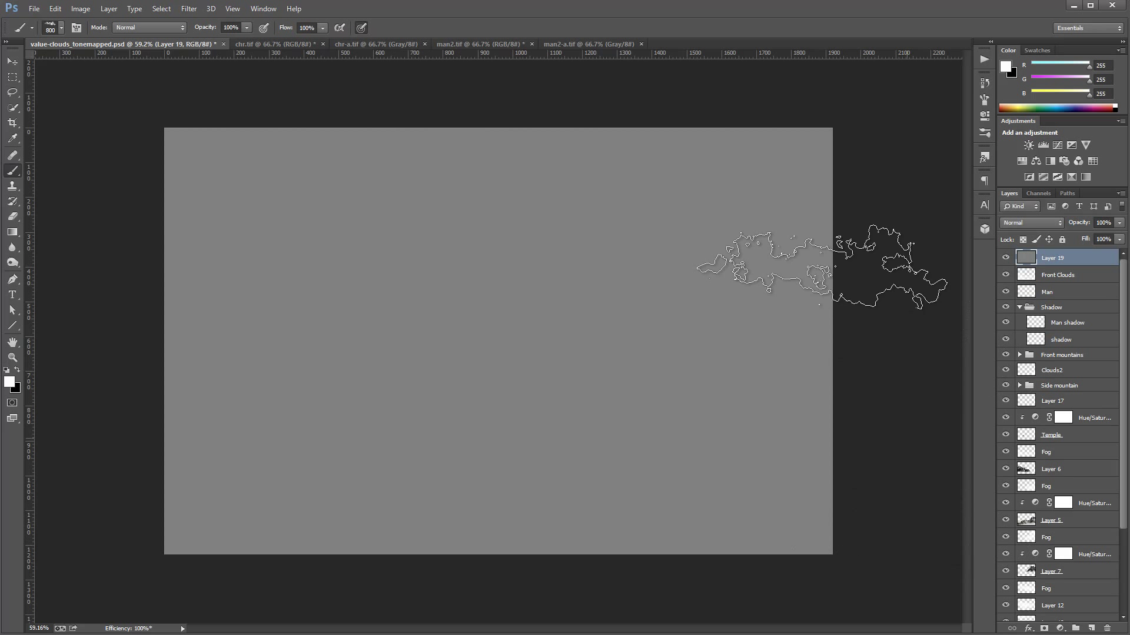
# - Set the gray layer's blend mode to Soft Light
pyautogui.click(13, 62)
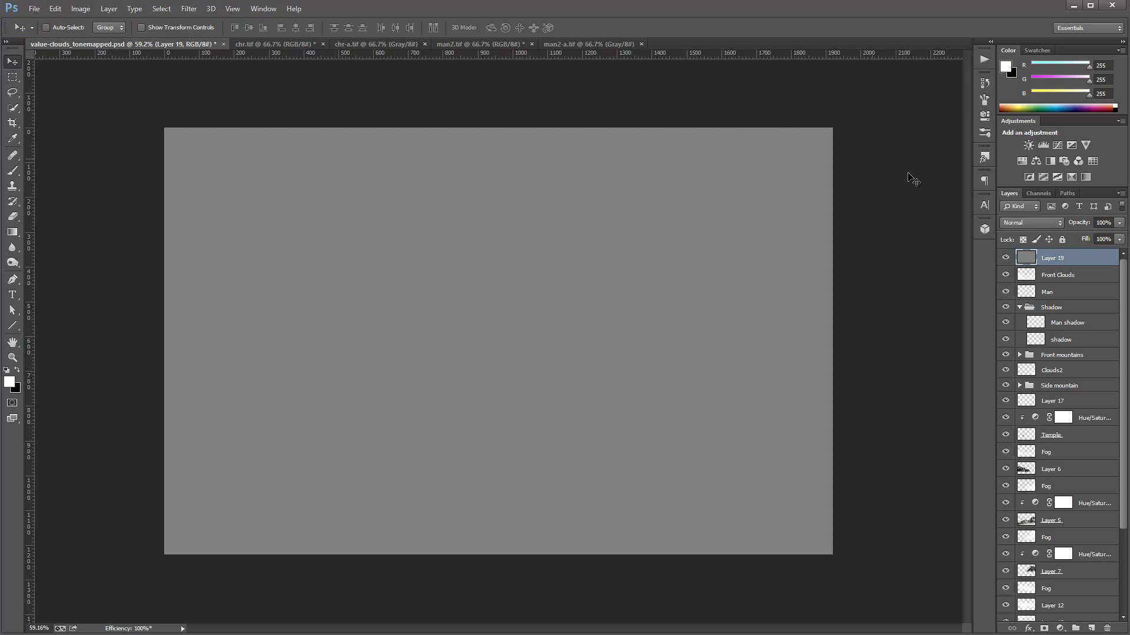
pyautogui.click(1040, 221)
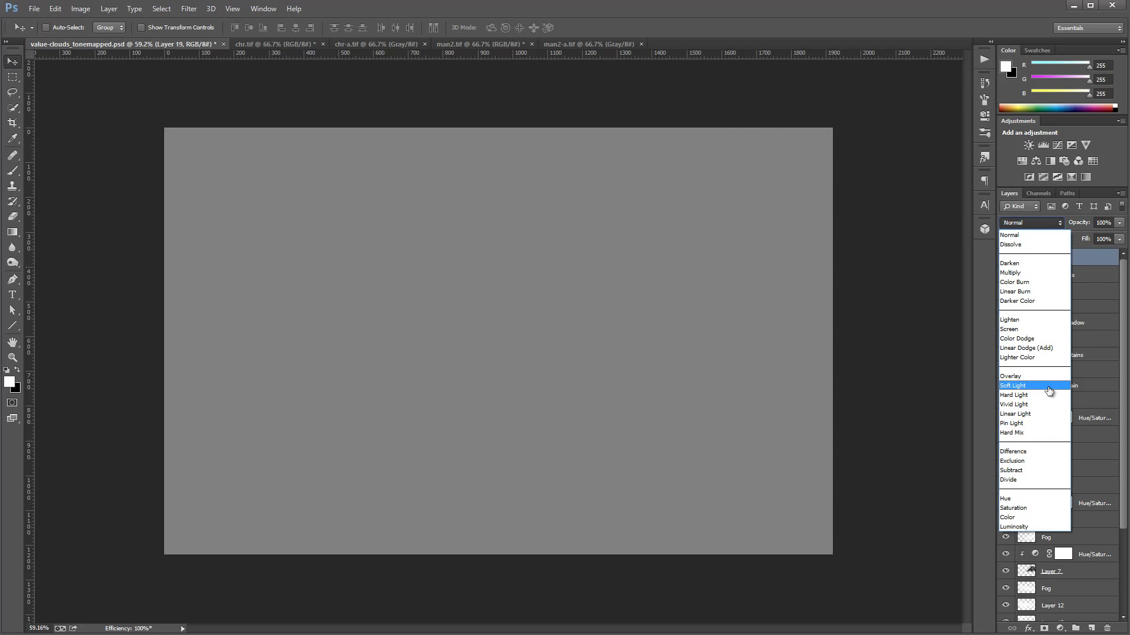
pyautogui.click(1041, 384)
# - Dodge and burn the mountains on the gray layer with a soft round brush at 10% opacity, using white and black
pyautogui.click(18, 169)
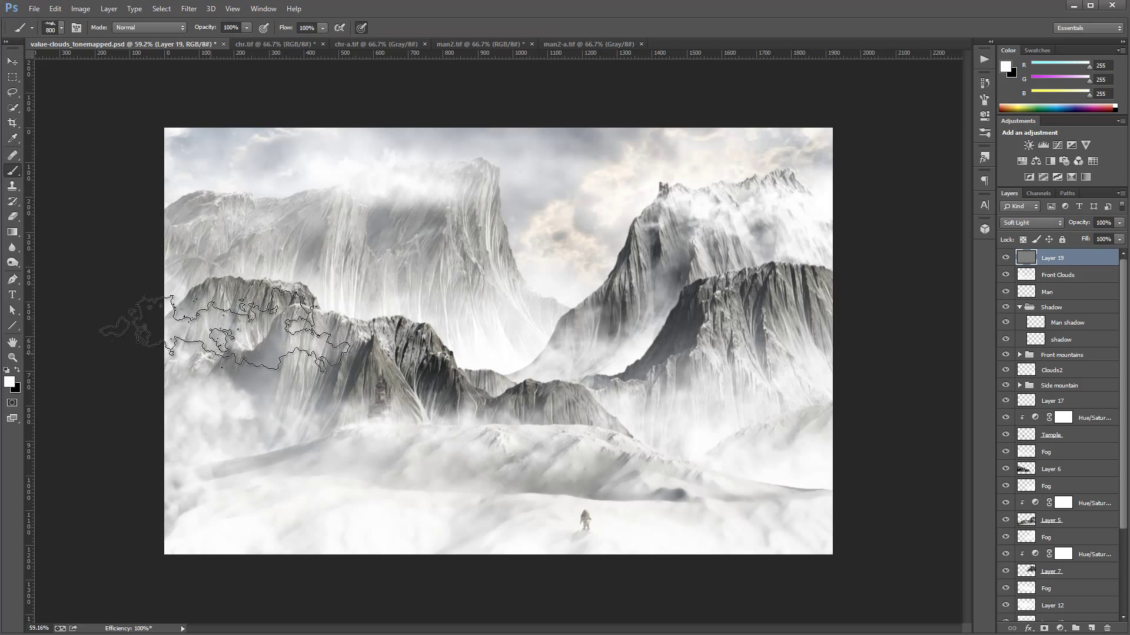
pyautogui.rightClick(519, 307)
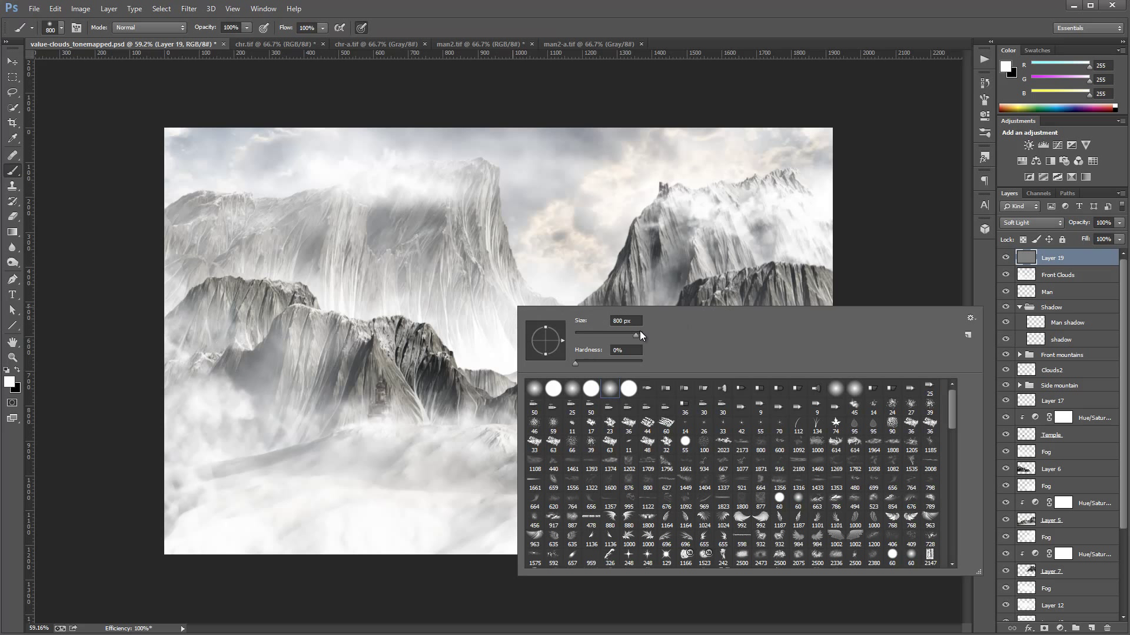
pyautogui.click(116, 309)
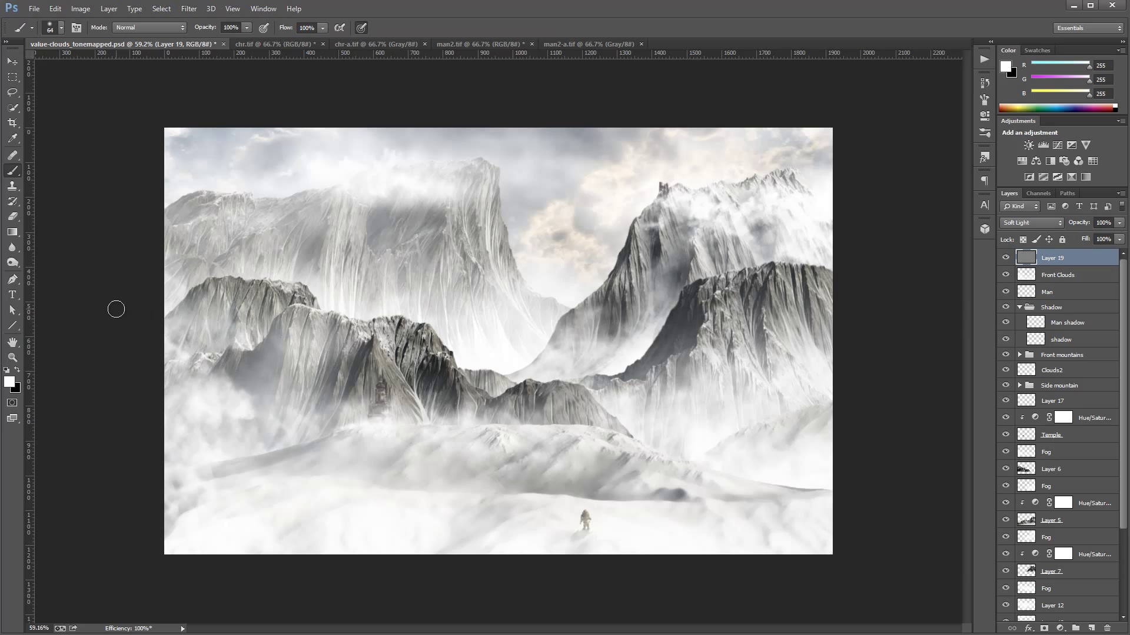
pyautogui.press('x')
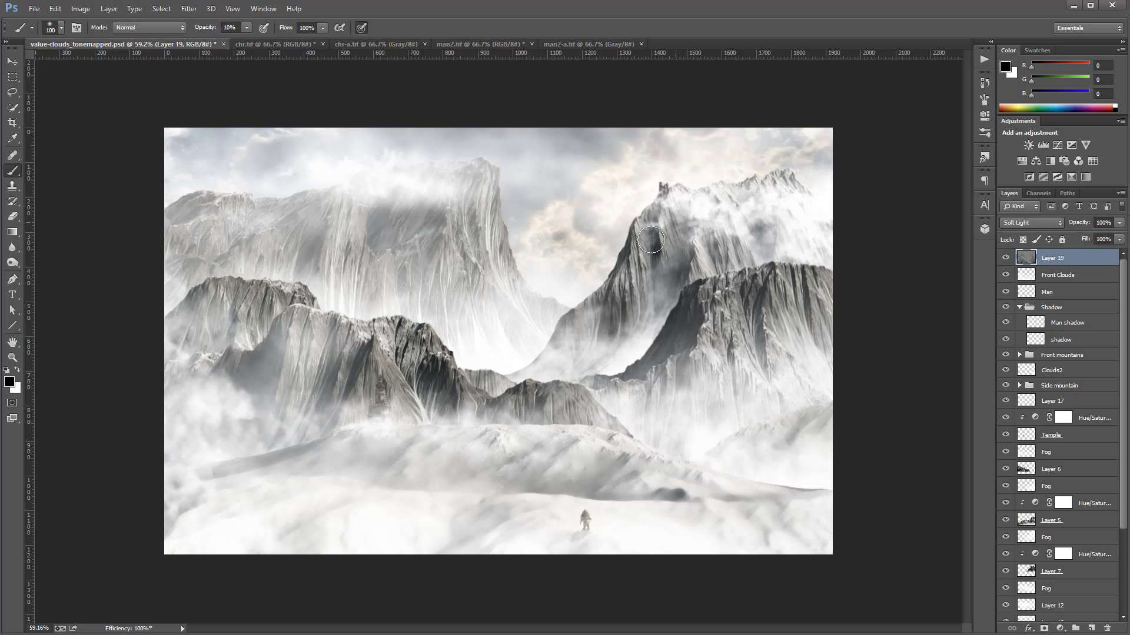
# - Examine the mountain shading at 100% zoom and across the whole image
pyautogui.click(13, 61)
pyautogui.doubleClick(18, 355)
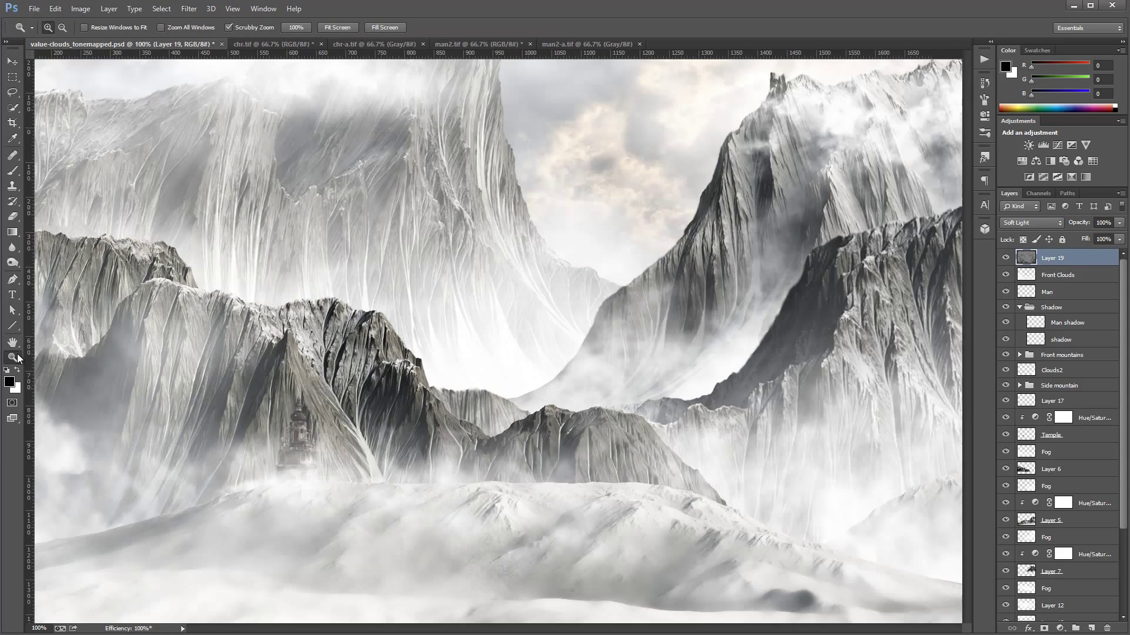
pyautogui.moveTo(531, 385); pyautogui.dragTo(588, 327)
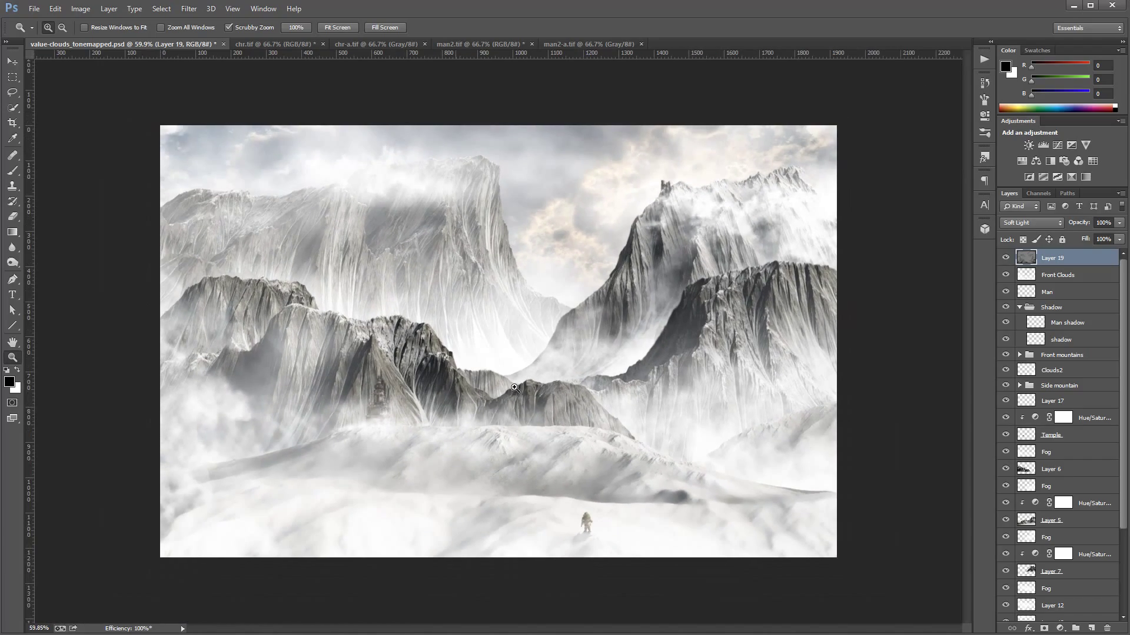
pyautogui.moveTo(549, 326); pyautogui.dragTo(512, 327)
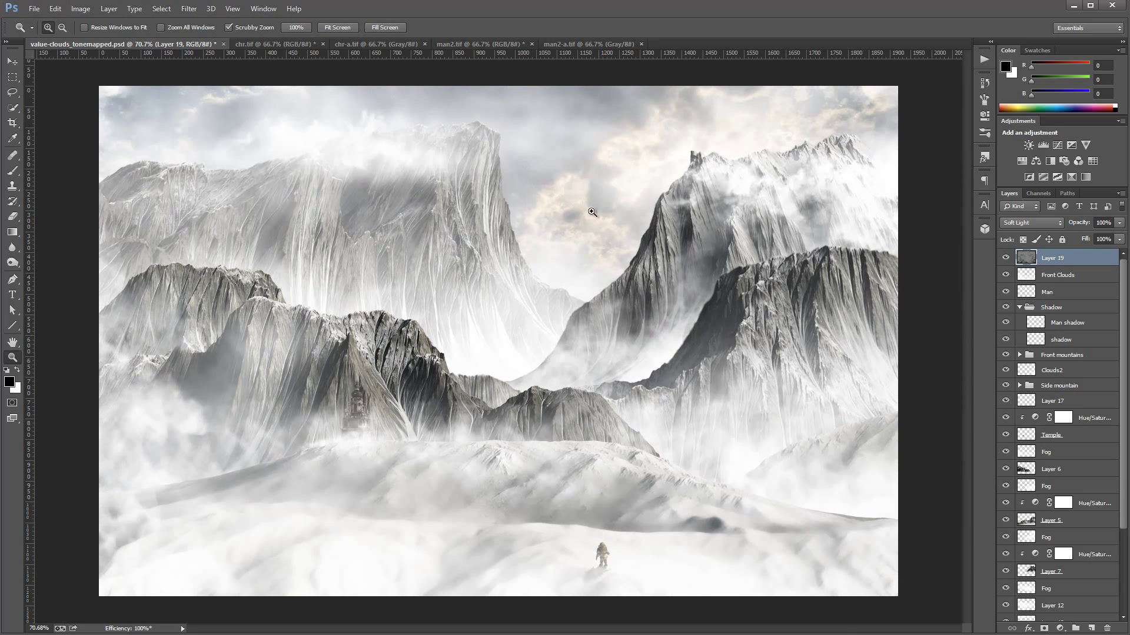
pyautogui.moveTo(687, 270); pyautogui.dragTo(365, 153)
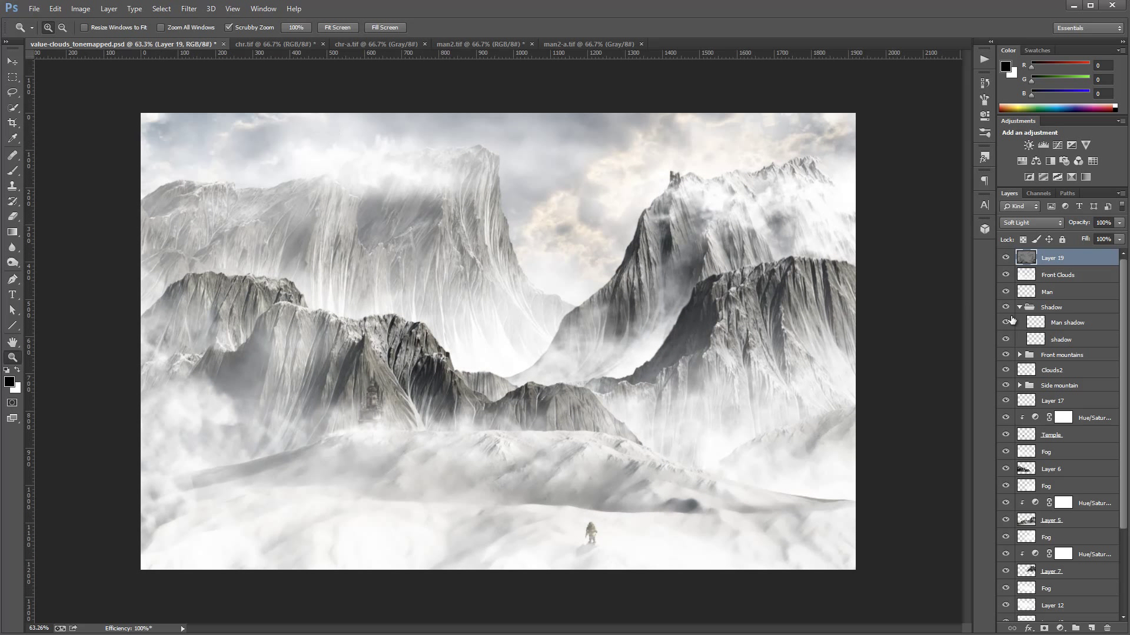
# - Group the layers from Front Clouds down to Layer 1, and stamp all visible layers into a new layer above Layer 19
pyautogui.click(1069, 281)
pyautogui.scroll(-5, 1110, 477)
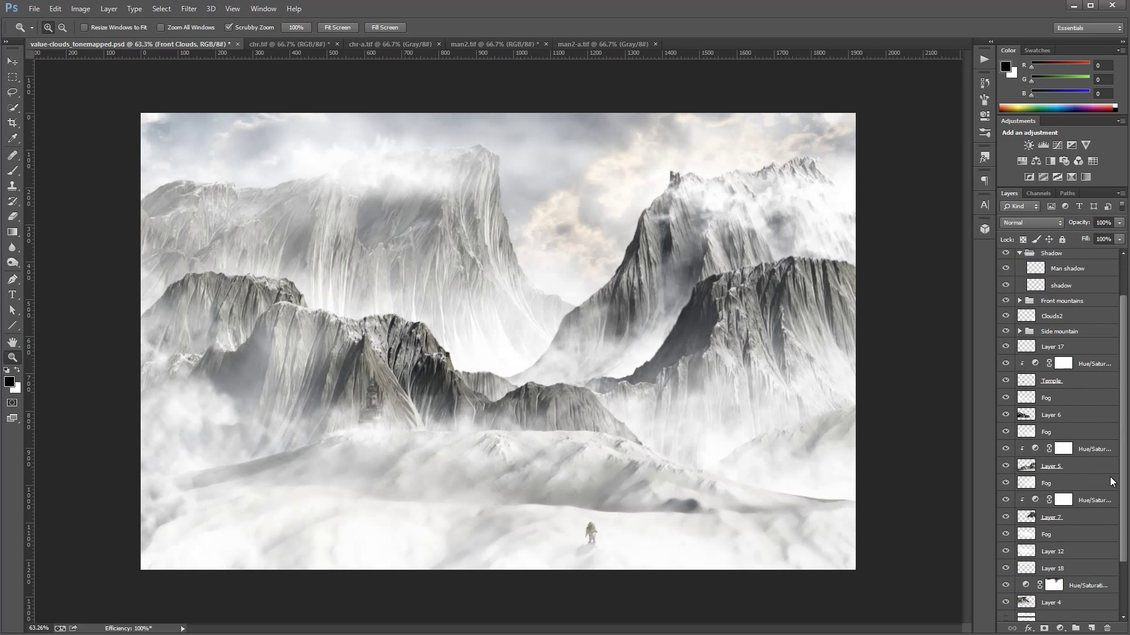
pyautogui.keyDown('shift'); pyautogui.click(1082, 592); pyautogui.keyUp('shift')
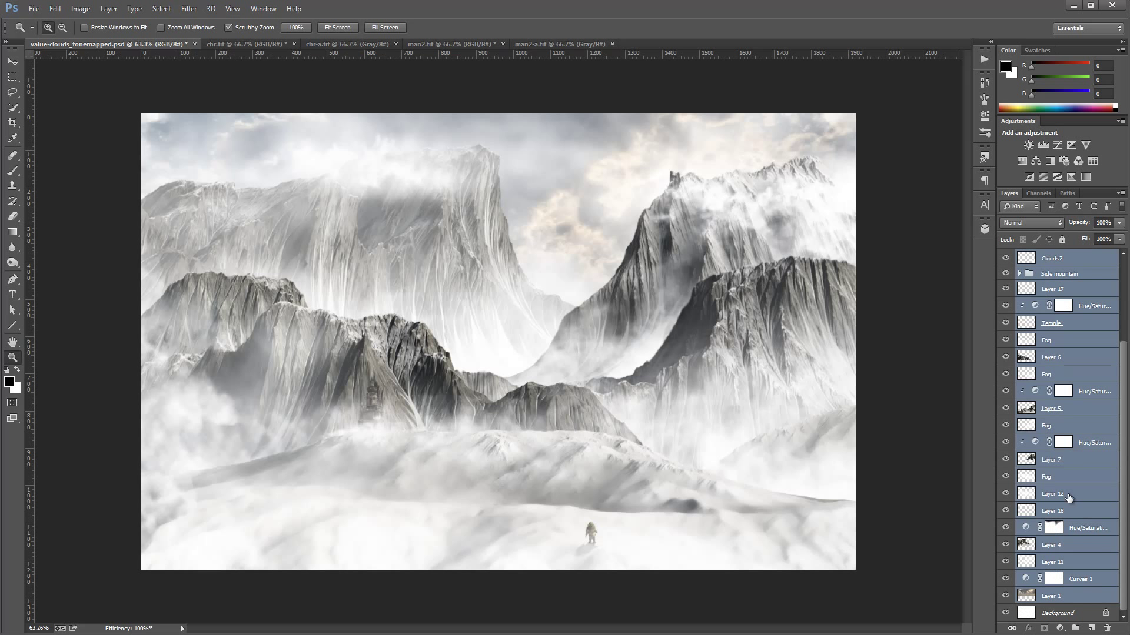
pyautogui.hotkey('ctrl', 'g')
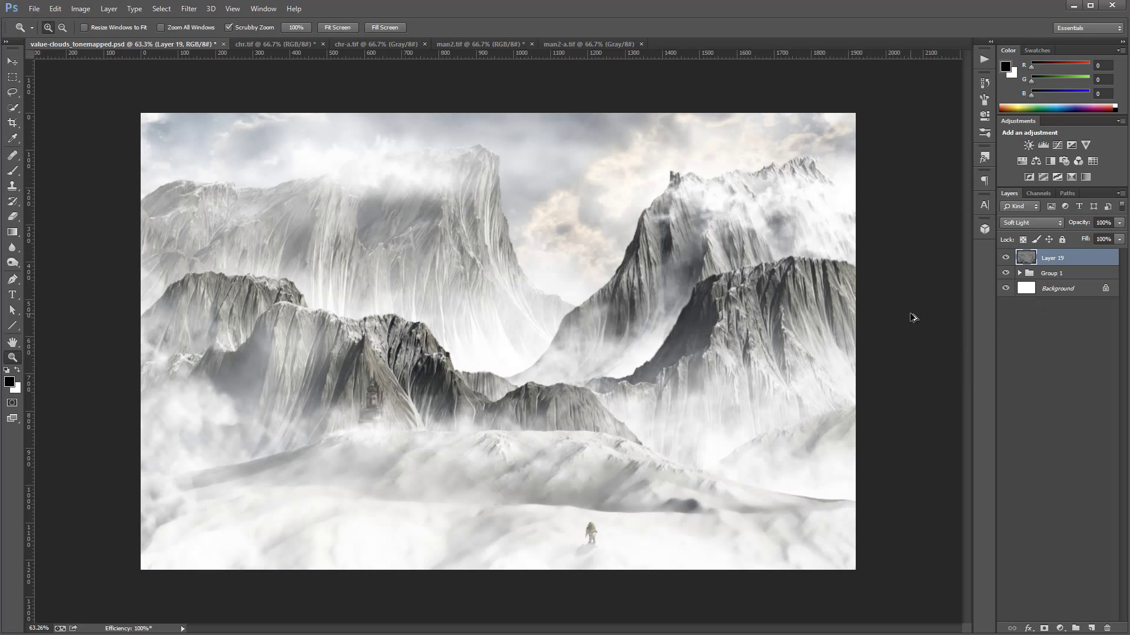
pyautogui.hotkey('ctrl', 'shift', 'alt', 'e')
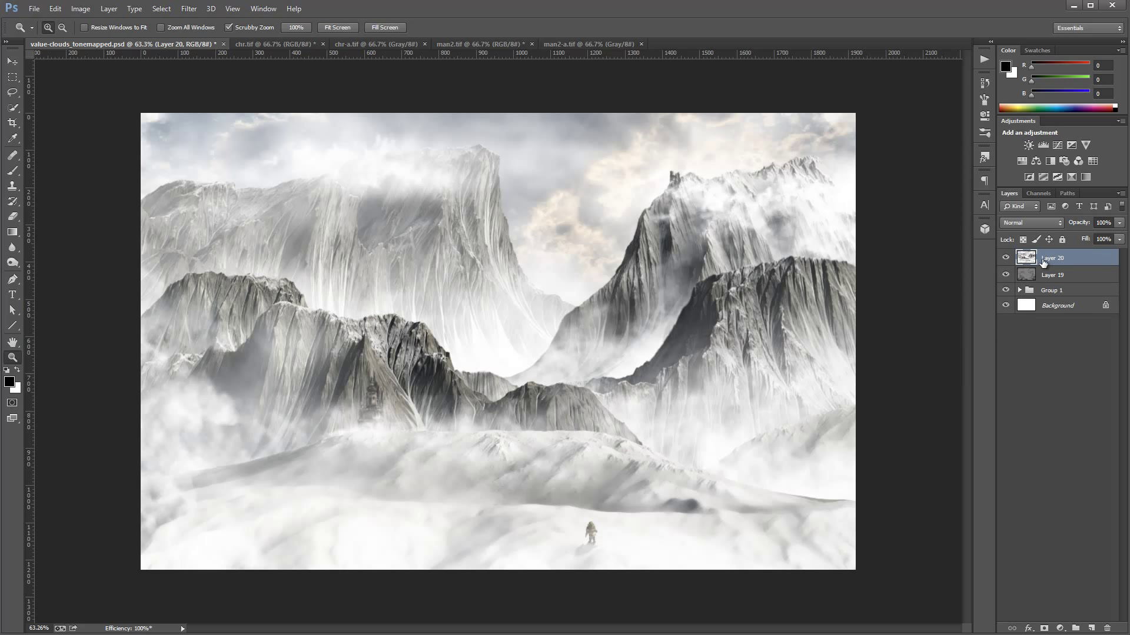
# - Open the Filter Forge filter on Layer 20, accept the update check, and bring up the user presets of PhotoTone
pyautogui.click(190, 10)
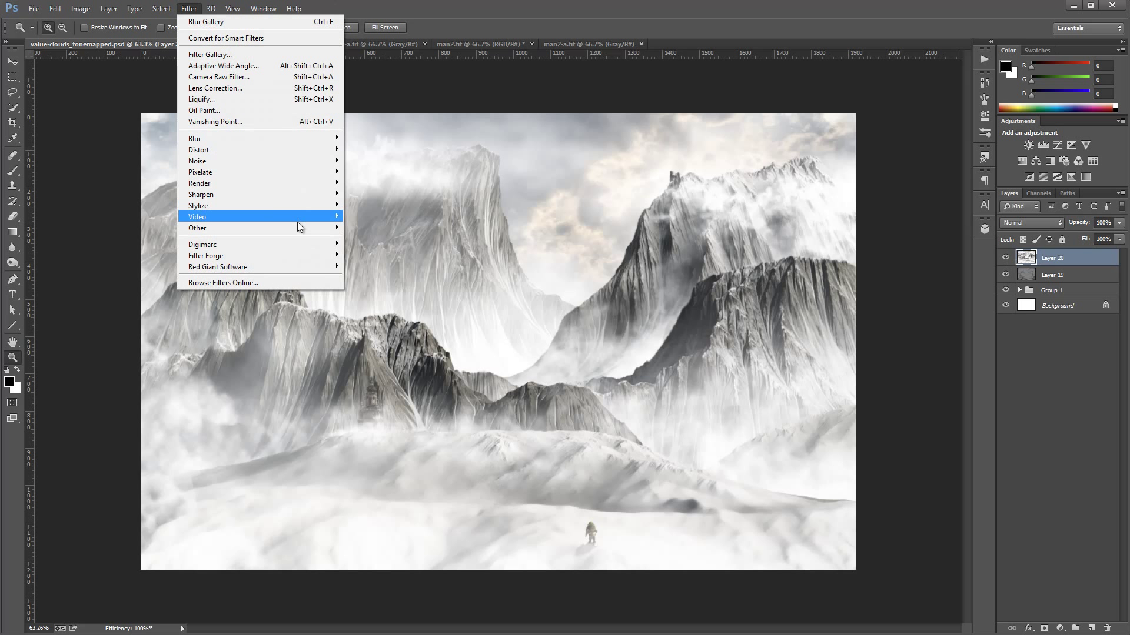
pyautogui.moveTo(294, 253)
pyautogui.click(152, 266)
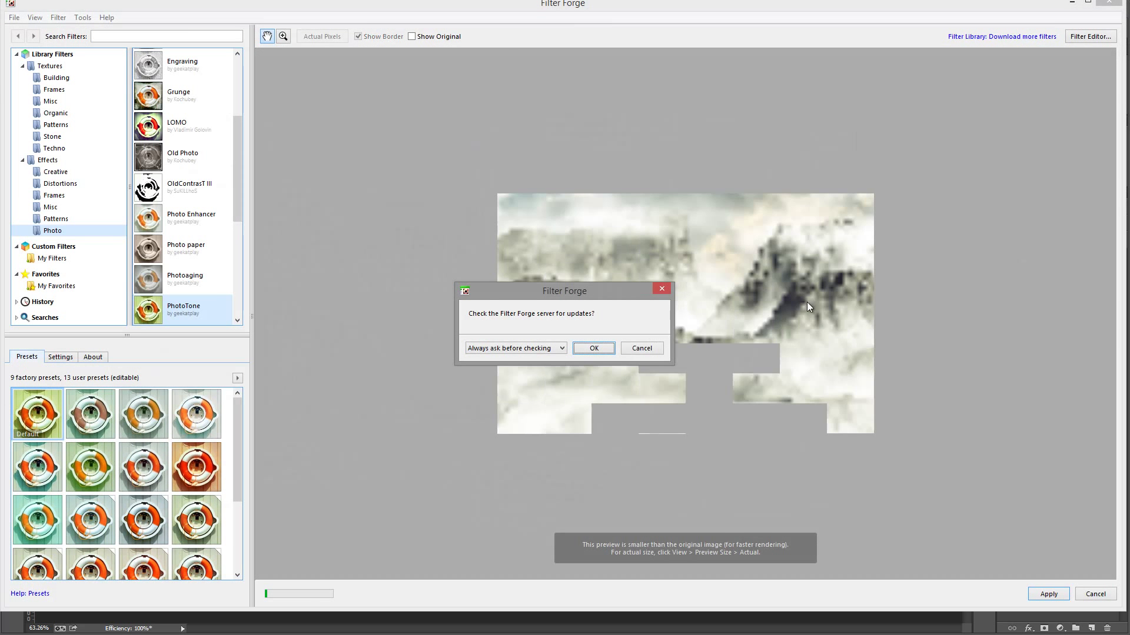
pyautogui.press('Return')
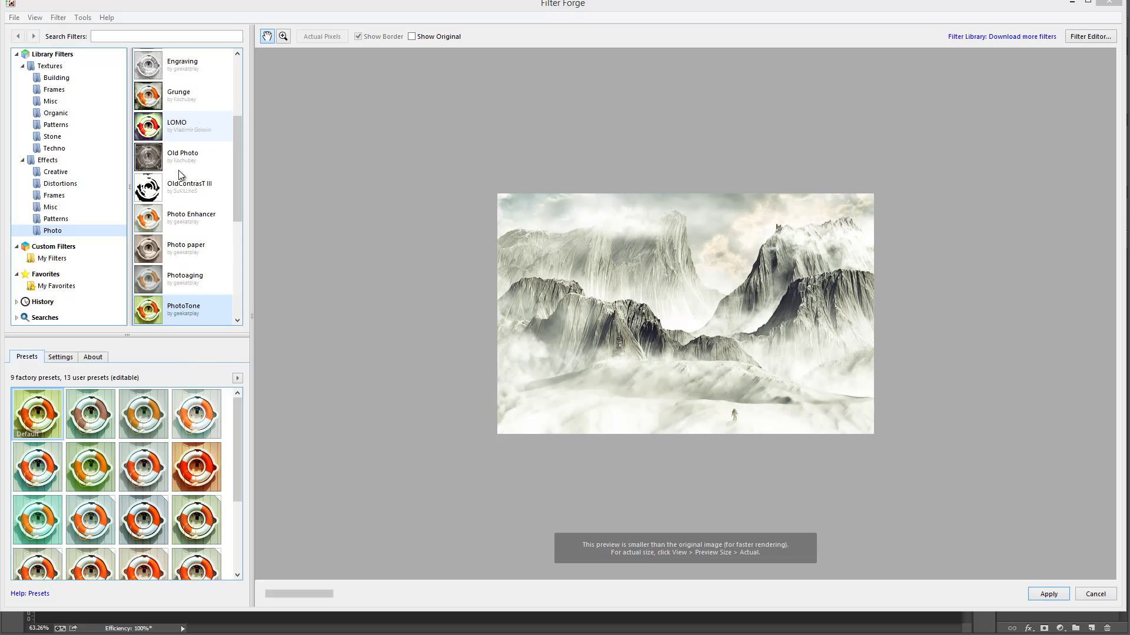
pyautogui.scroll(-3, 236, 421)
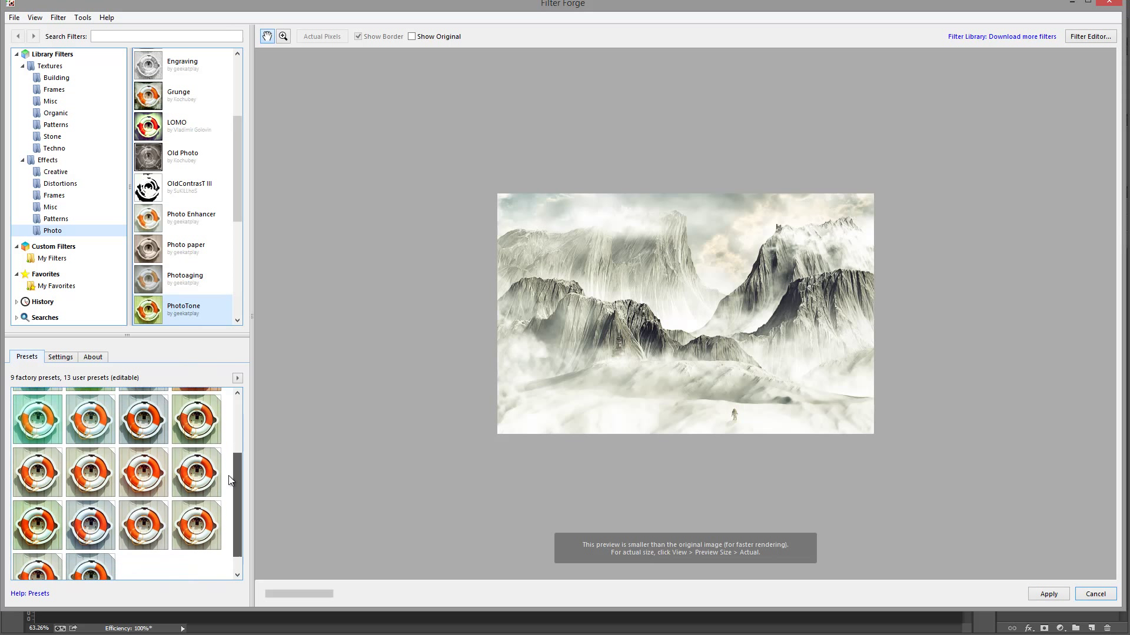
# - Compare several warm, green and blue PhotoTone presets in the preview, and apply the navy-blue toned one to Layer 20
pyautogui.click(102, 447)
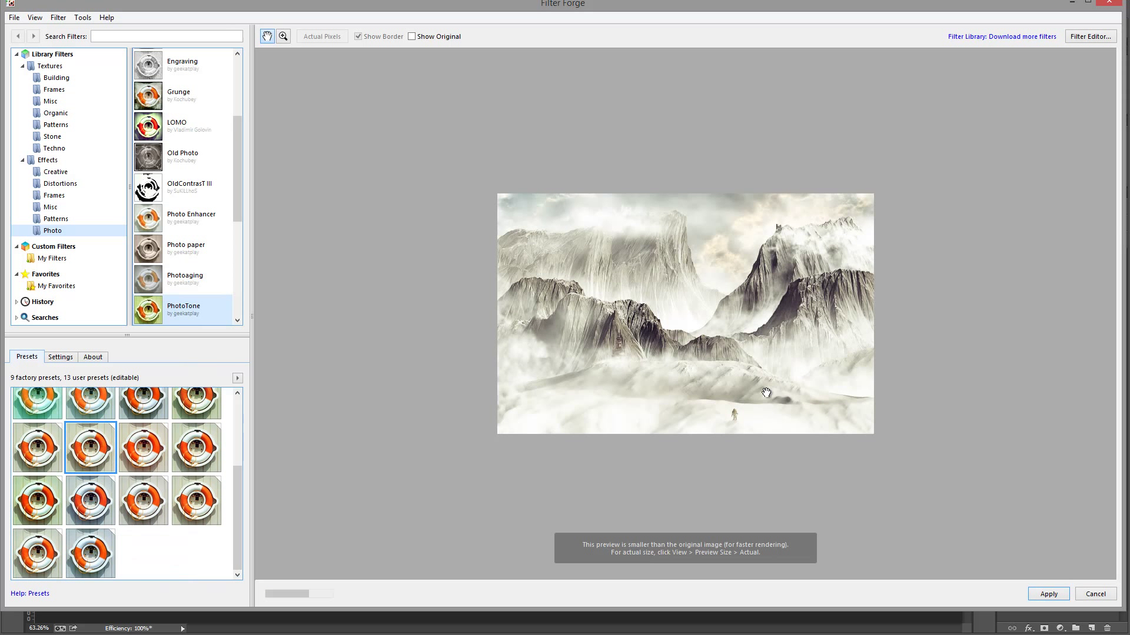
pyautogui.click(52, 456)
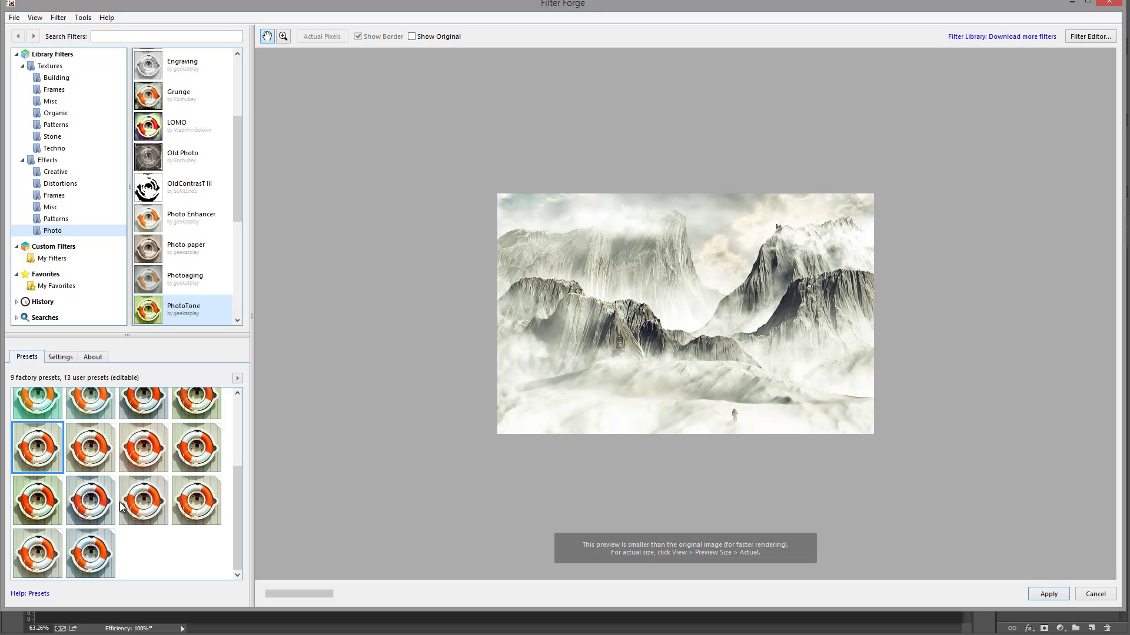
pyautogui.click(154, 460)
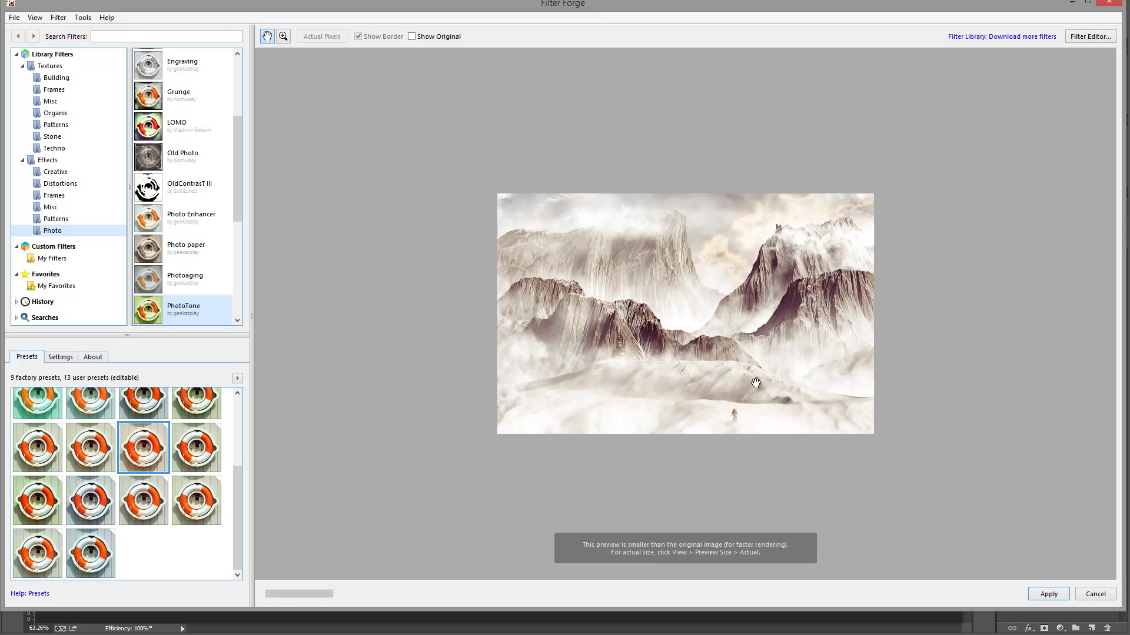
pyautogui.click(91, 559)
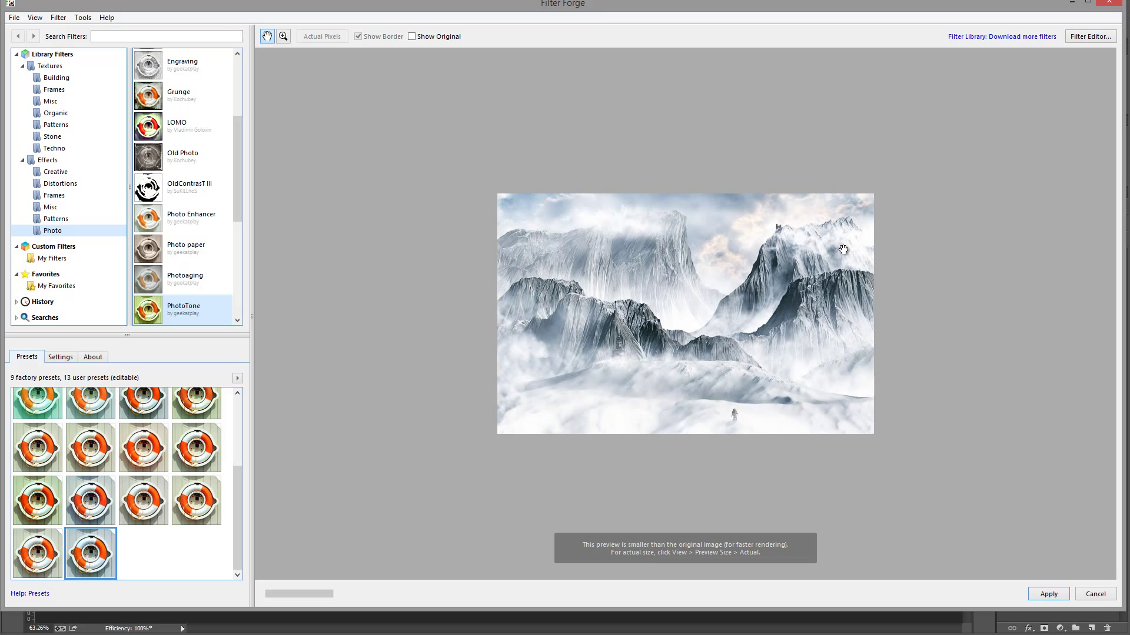
pyautogui.click(54, 459)
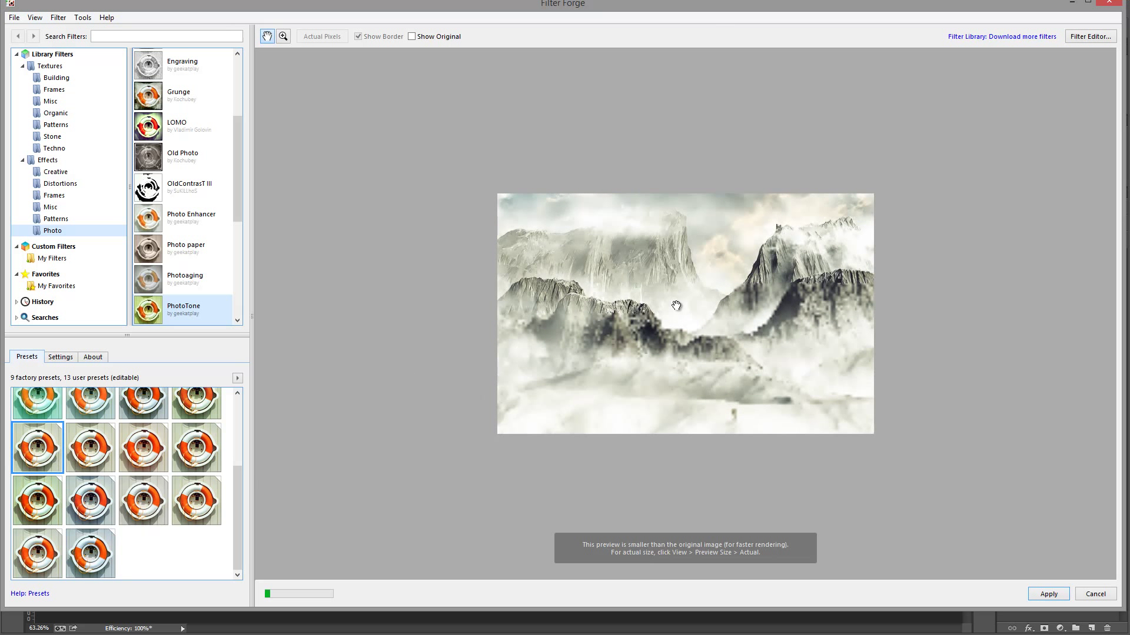
pyautogui.click(100, 549)
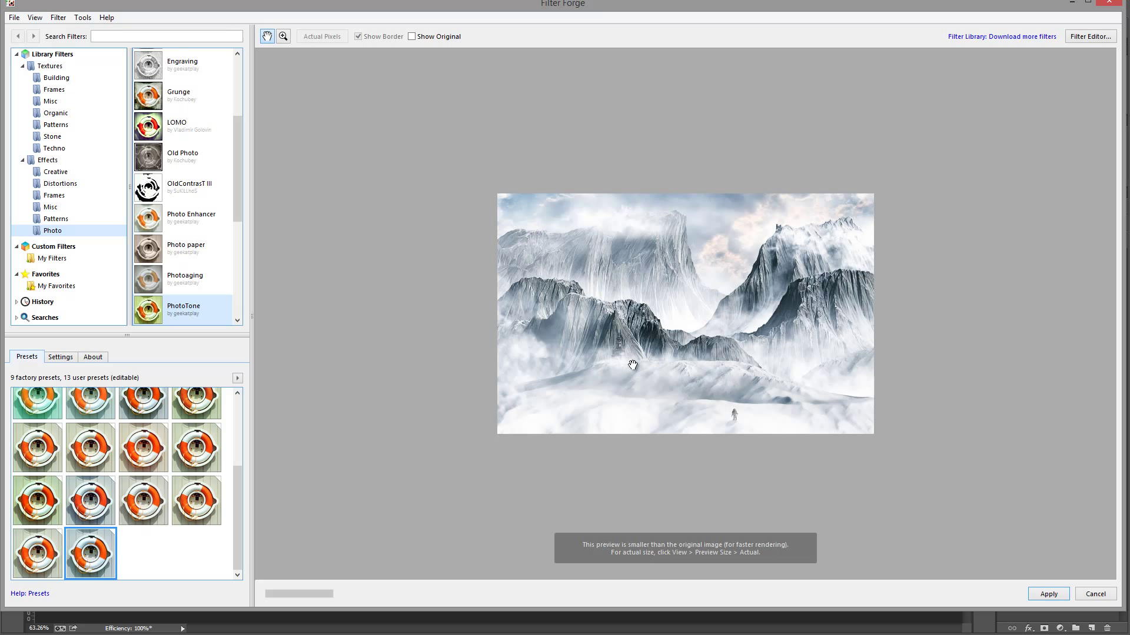
pyautogui.click(114, 494)
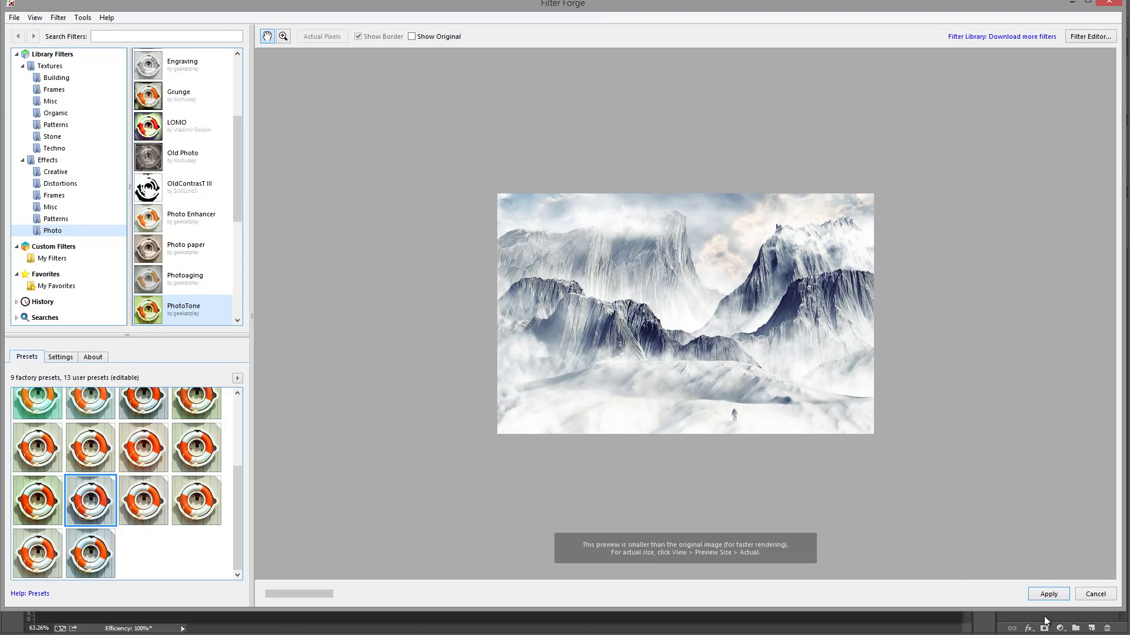
pyautogui.click(1050, 594)
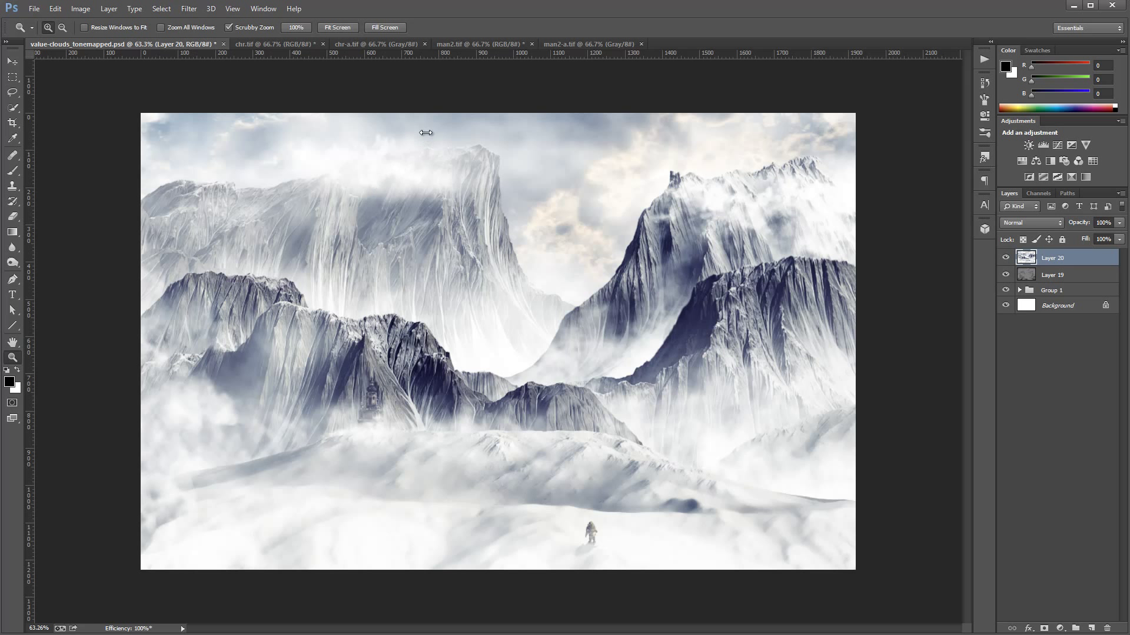
# - Hide Layer 20 and stamp all visible layers into a new layer above Layer 19
pyautogui.click(1005, 257)
pyautogui.click(1060, 282)
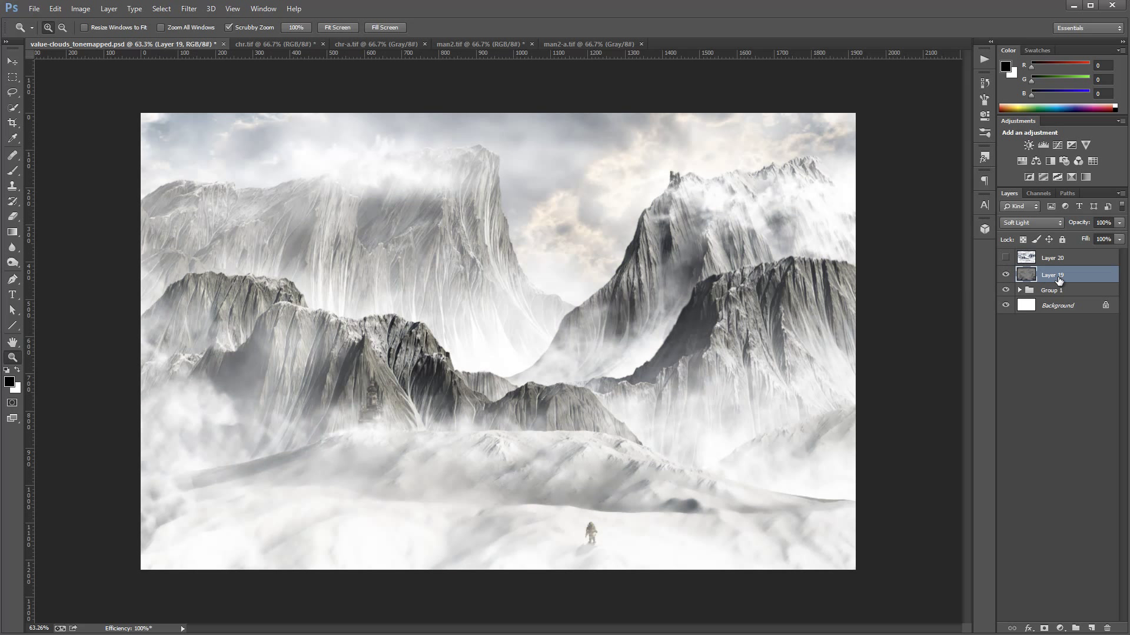
pyautogui.hotkey('ctrl', 'alt', 'shift', 'e')
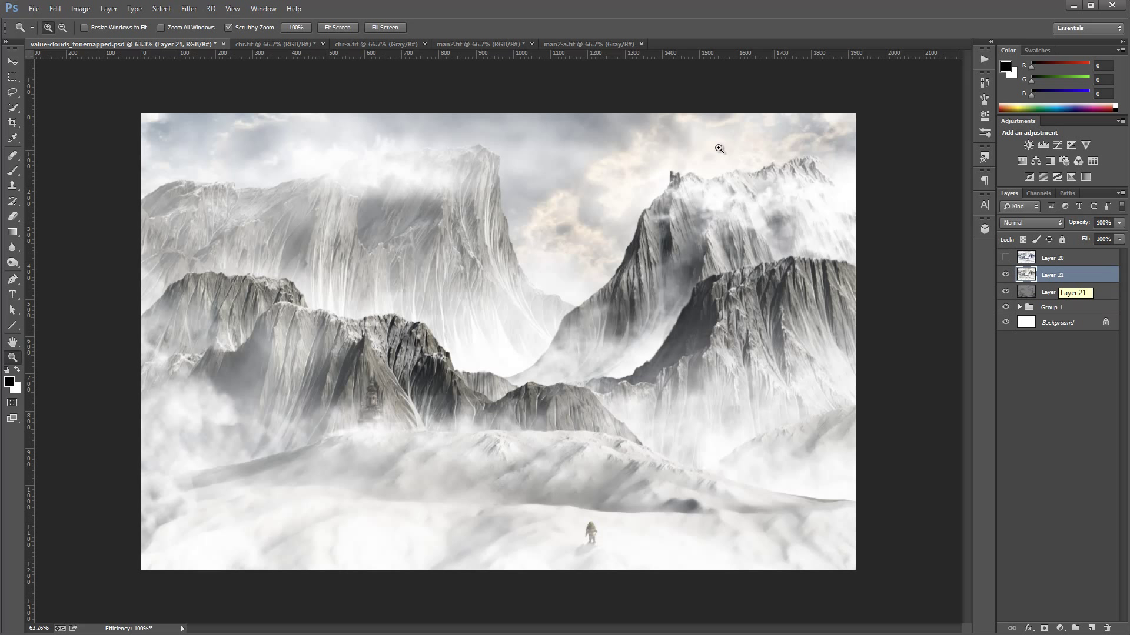
# - Apply Filter Forge's PhotoTone to the newly stamped layer, using the warm yellowish preset
pyautogui.click(189, 8)
pyautogui.moveTo(200, 257)
pyautogui.click(146, 266)
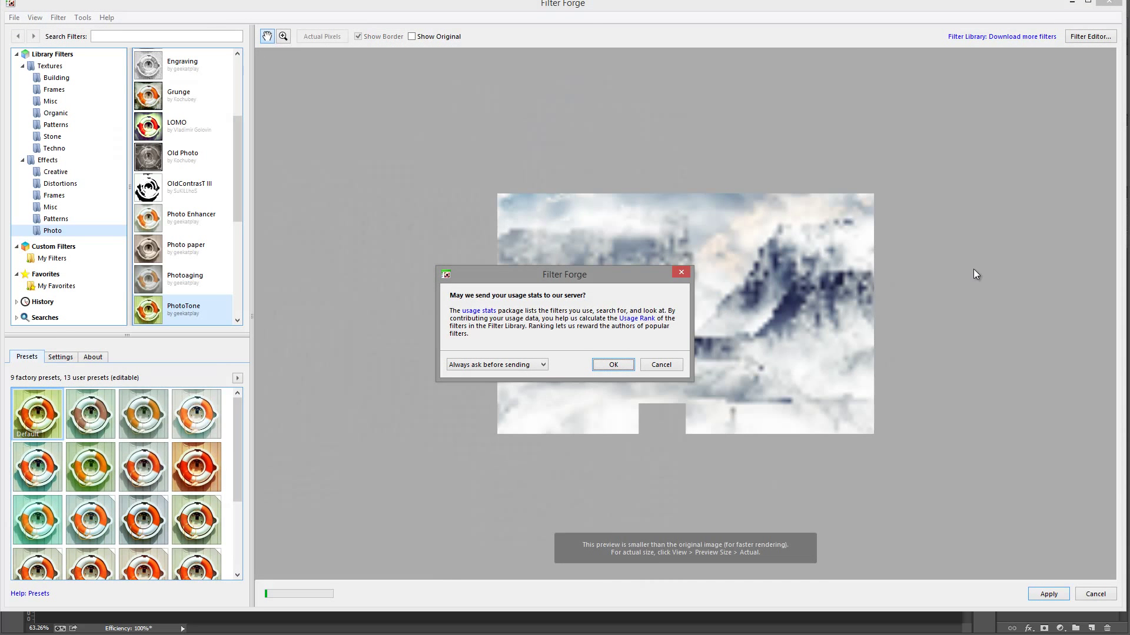
pyautogui.press('Return')
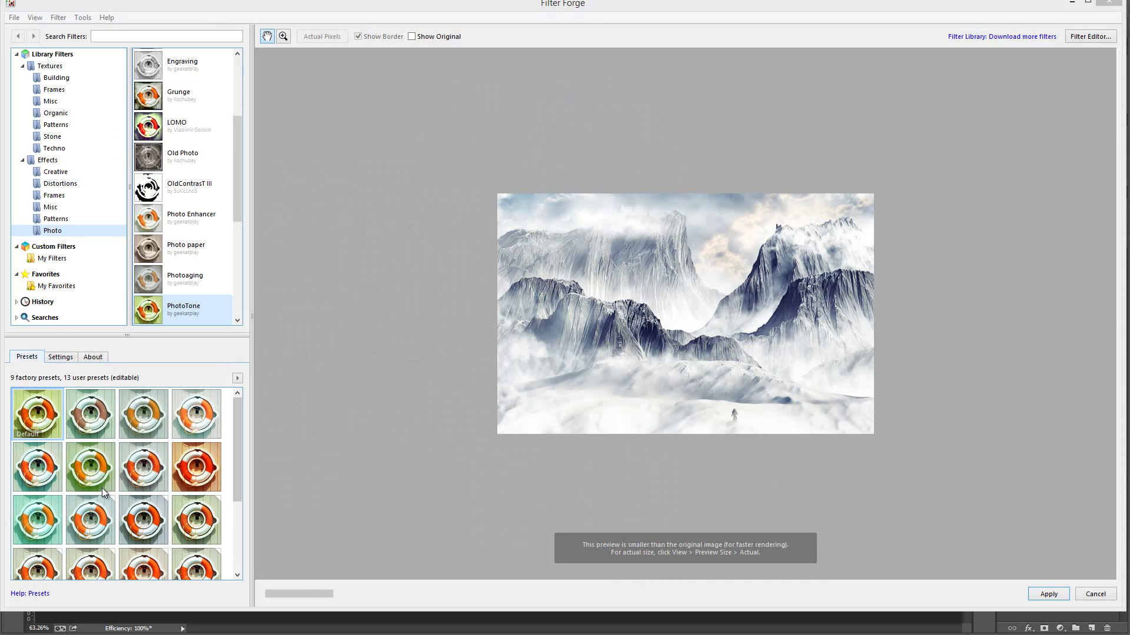
pyautogui.scroll(-3, 239, 521)
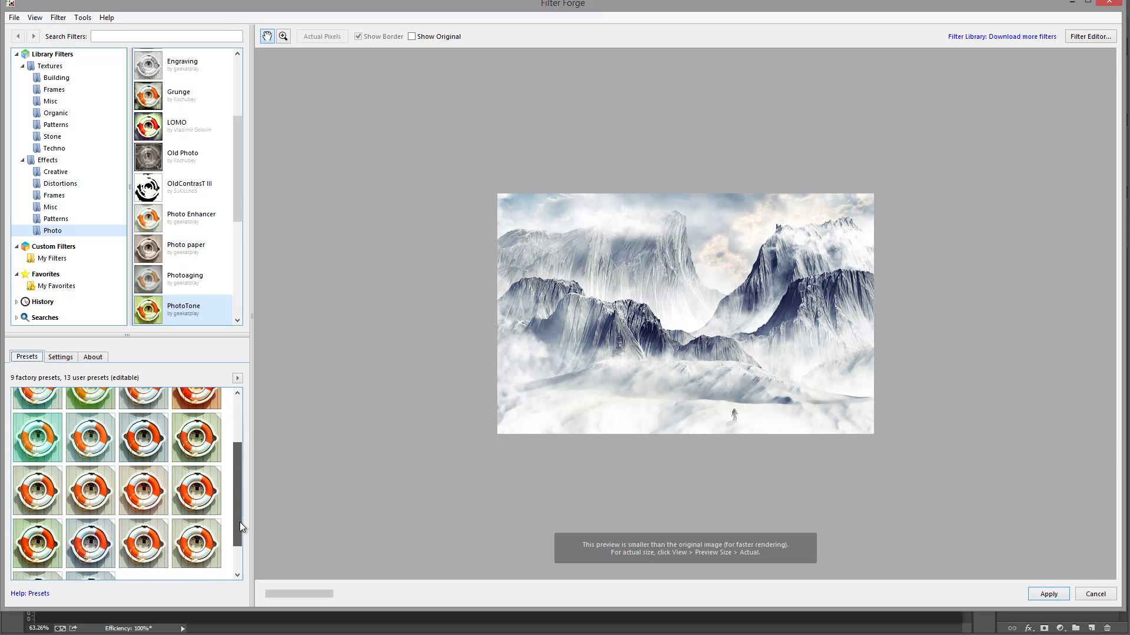
pyautogui.click(111, 461)
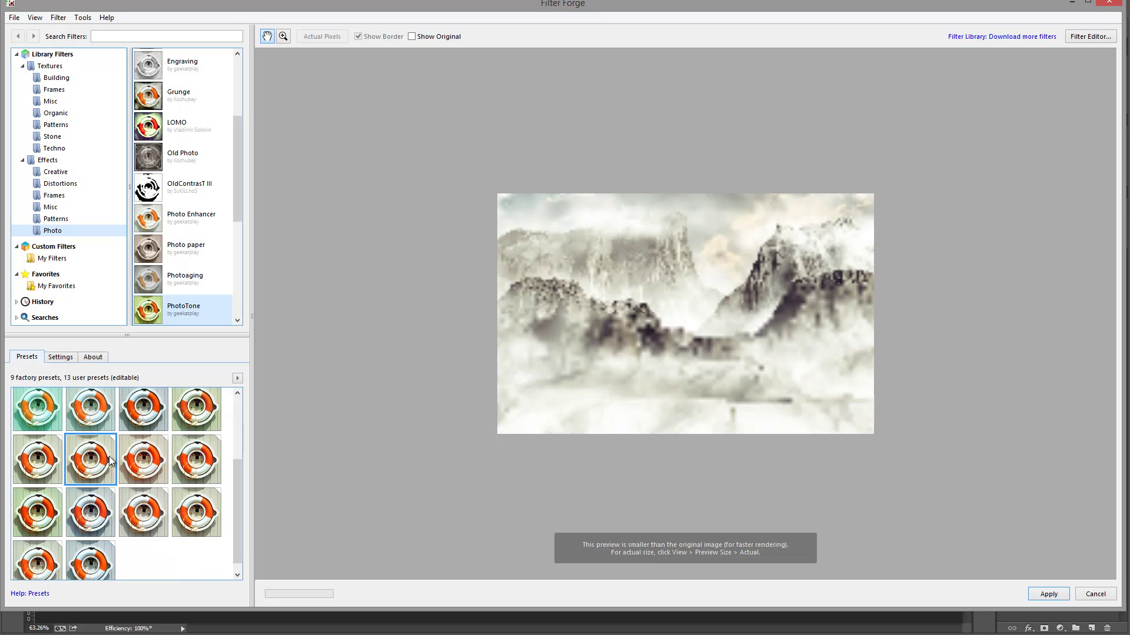
pyautogui.click(1047, 594)
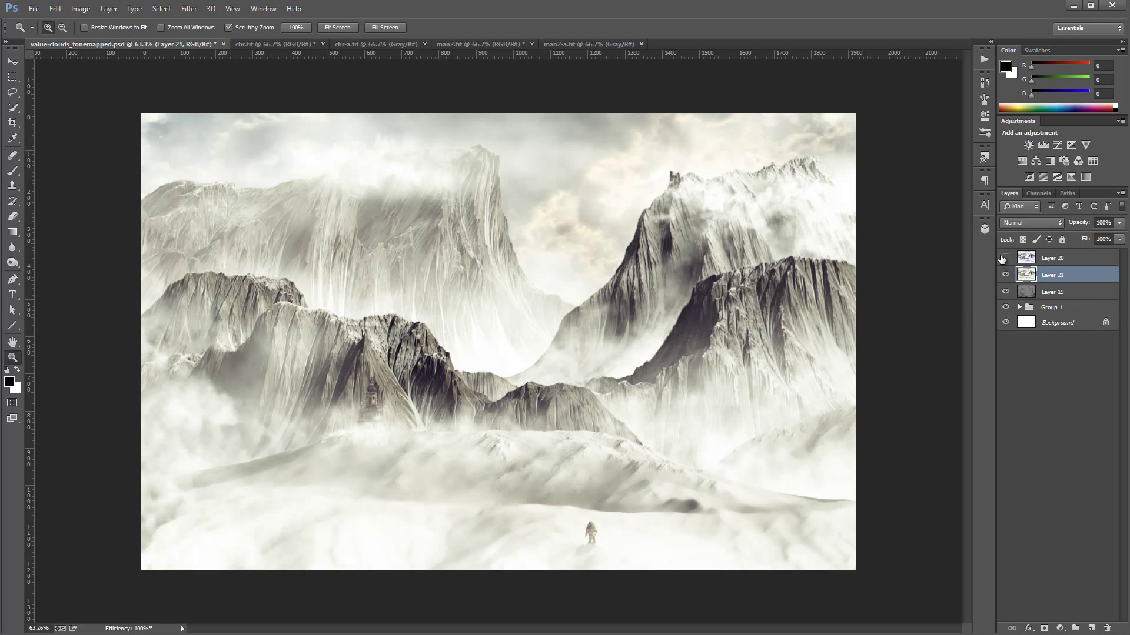
# - Show the blue-toned Layer 20 again and add a layer mask to it
pyautogui.click(1004, 258)
pyautogui.click(1065, 259)
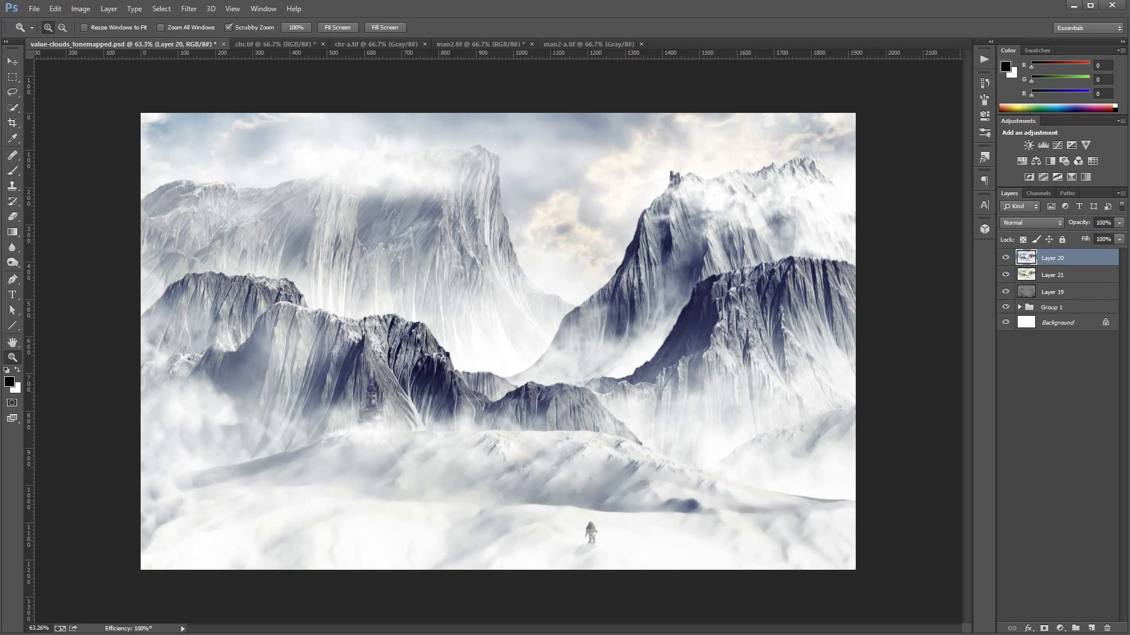
pyautogui.click(1044, 629)
# - Paint the mask in black with a 300 px brush at 10% opacity over the near mountains and foreground to bring in the warm tone
pyautogui.click(12, 170)
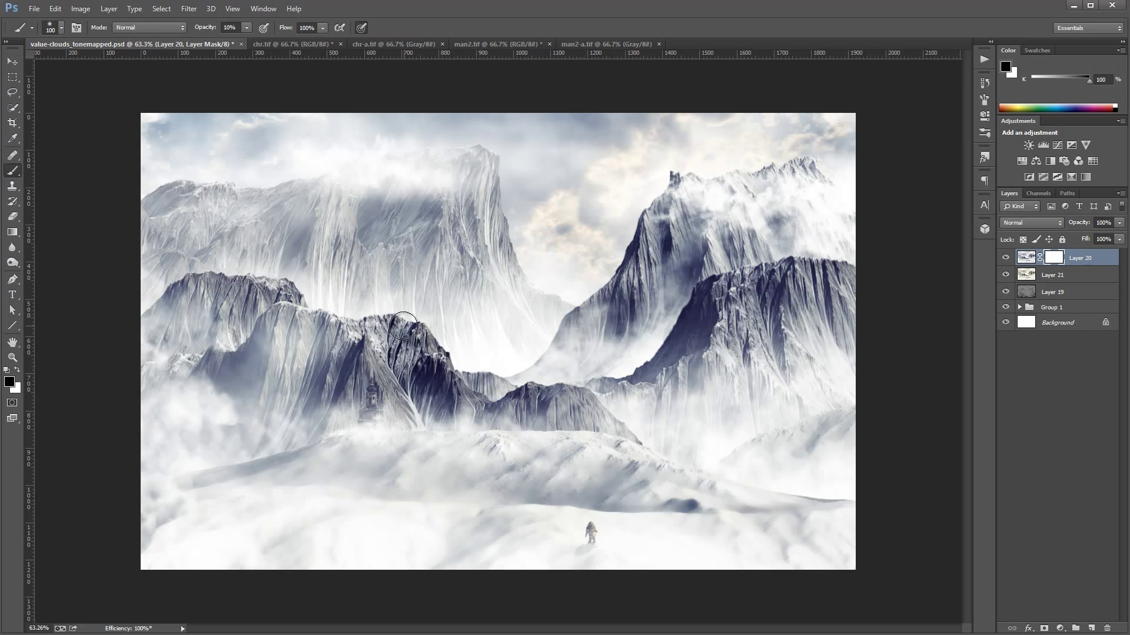
pyautogui.press(']')
pyautogui.press(']')
pyautogui.press(']')
pyautogui.press(']')
pyautogui.press(']')
pyautogui.press(']')
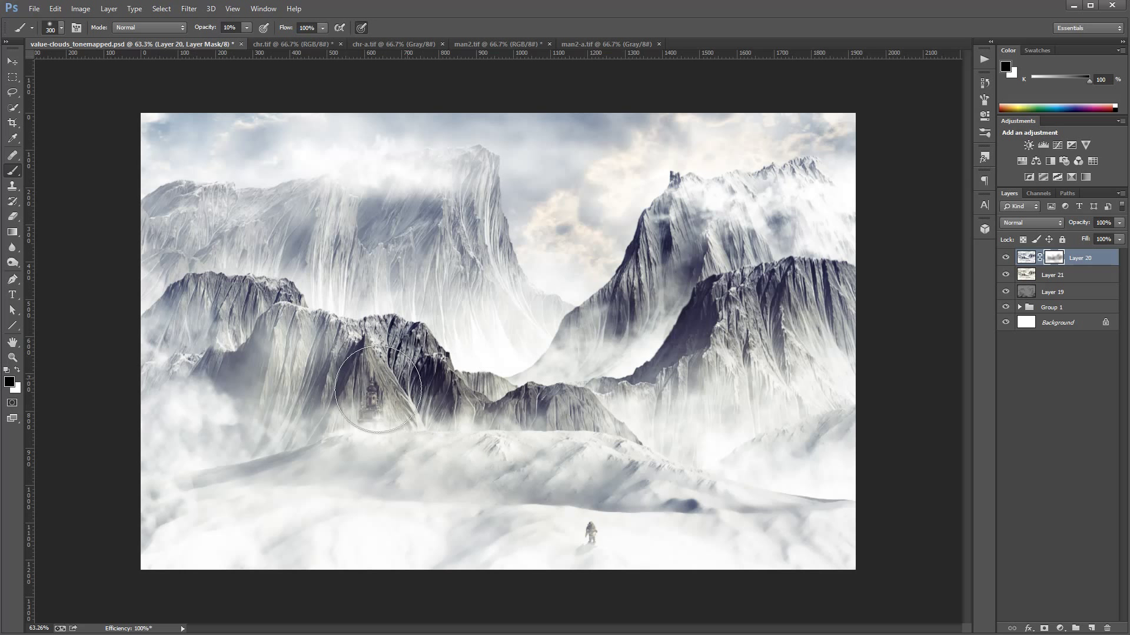
pyautogui.click(1006, 259)
pyautogui.click(1006, 290)
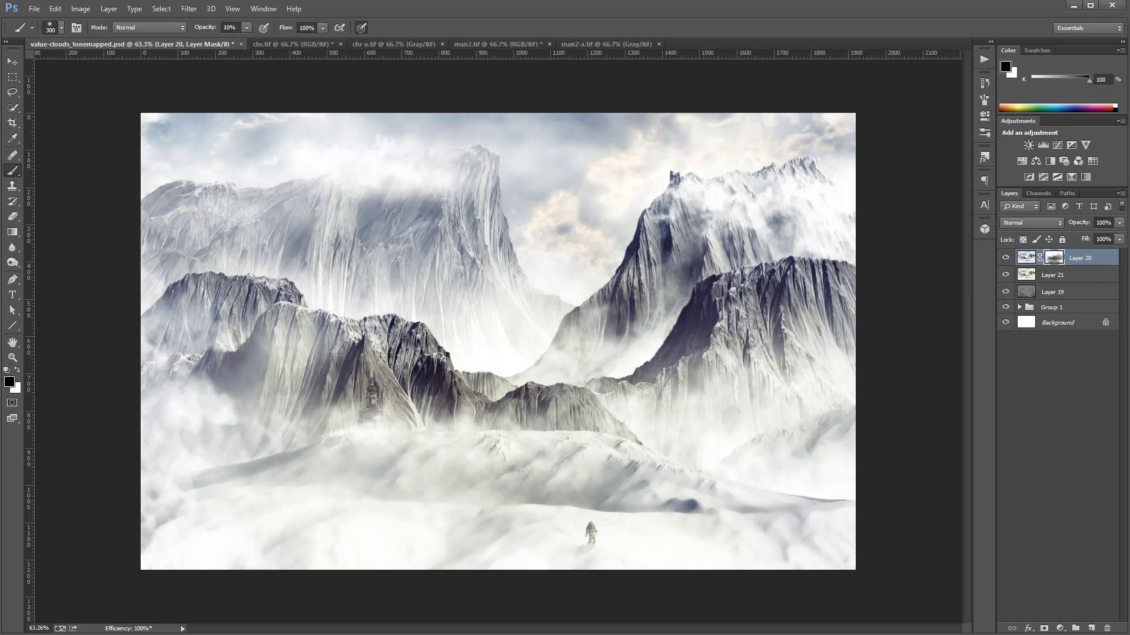
# - Create an empty layer above Layer 20 and set up a white 60 px brush at 100% opacity
pyautogui.click(11, 61)
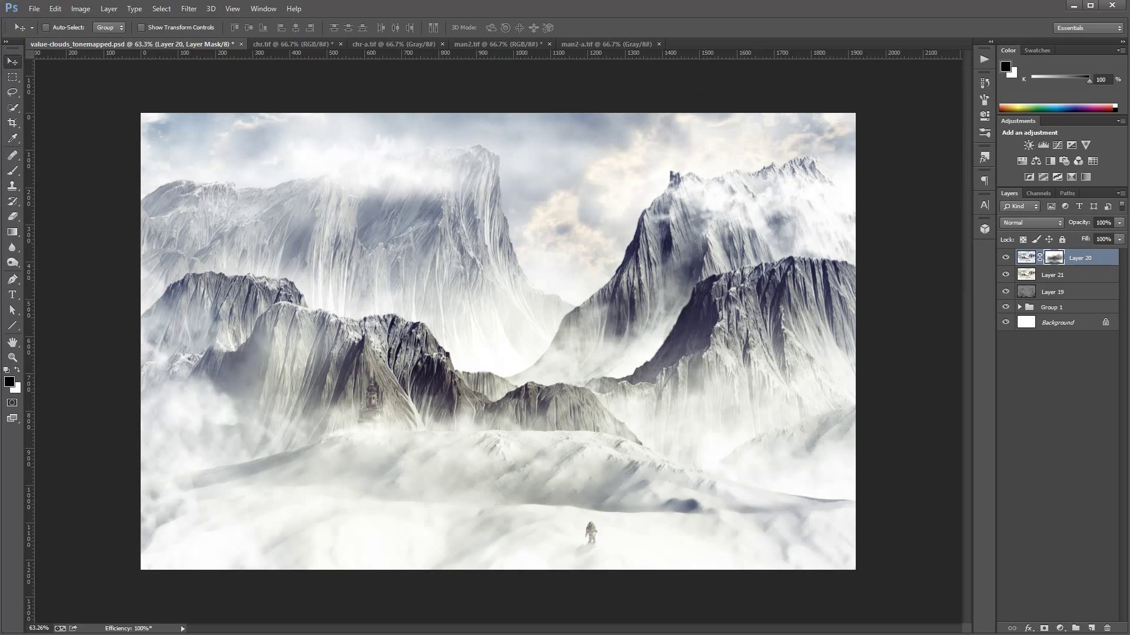
pyautogui.click(1075, 628)
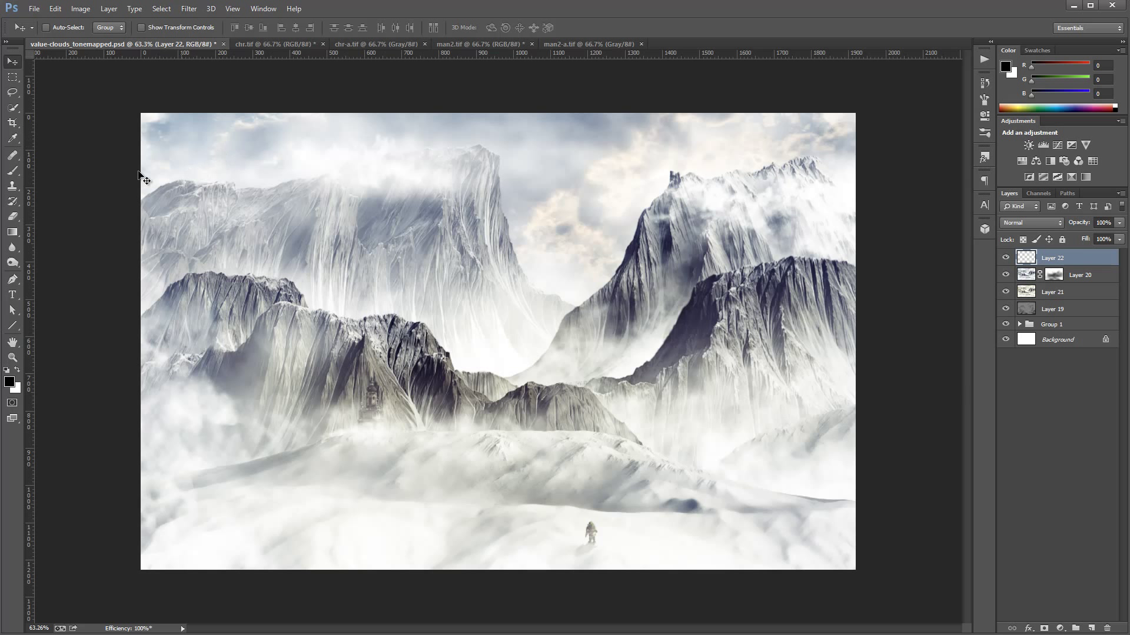
pyautogui.click(13, 171)
pyautogui.press('x')
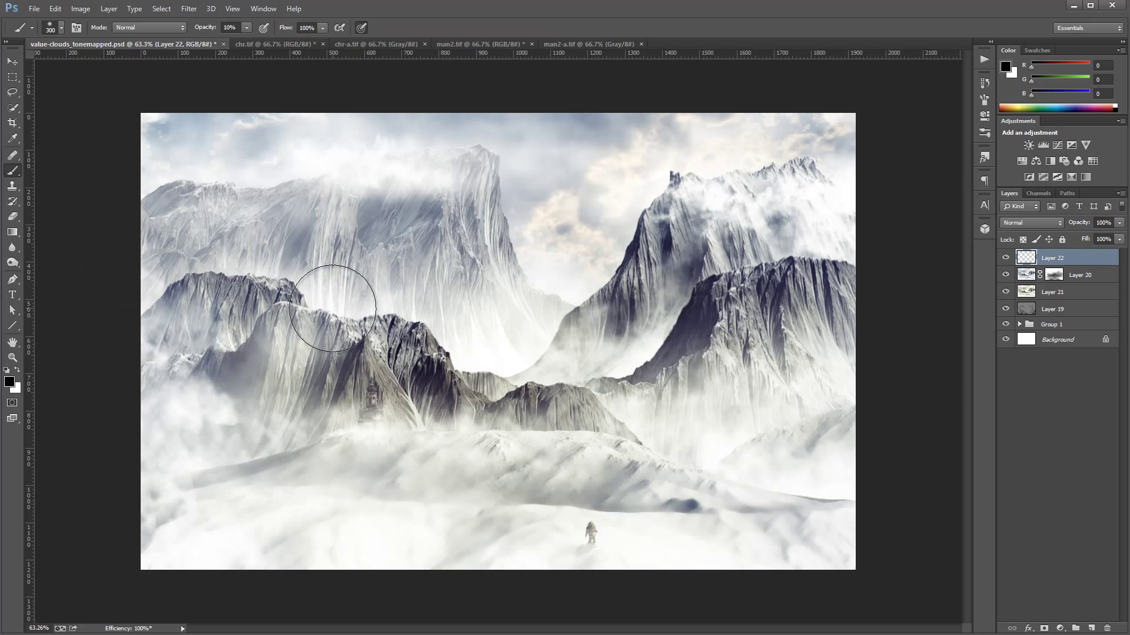
pyautogui.press('[')
pyautogui.press('[')
pyautogui.press('[')
pyautogui.press('[')
pyautogui.press('[')
pyautogui.press('[')
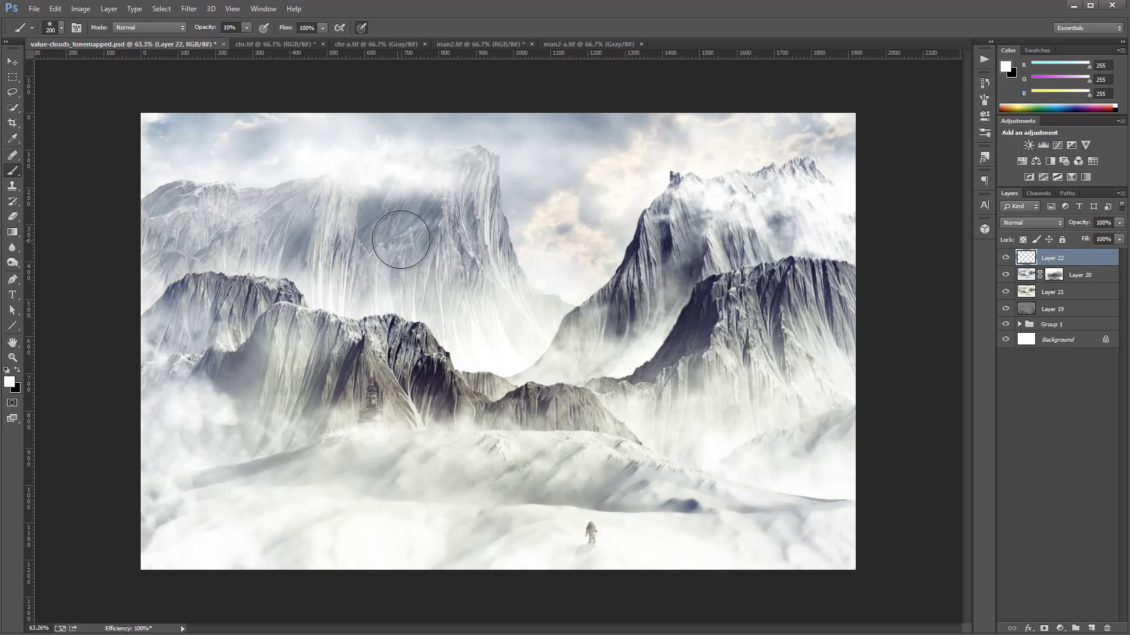
pyautogui.press('[')
pyautogui.press('[')
pyautogui.press('[')
pyautogui.press('[')
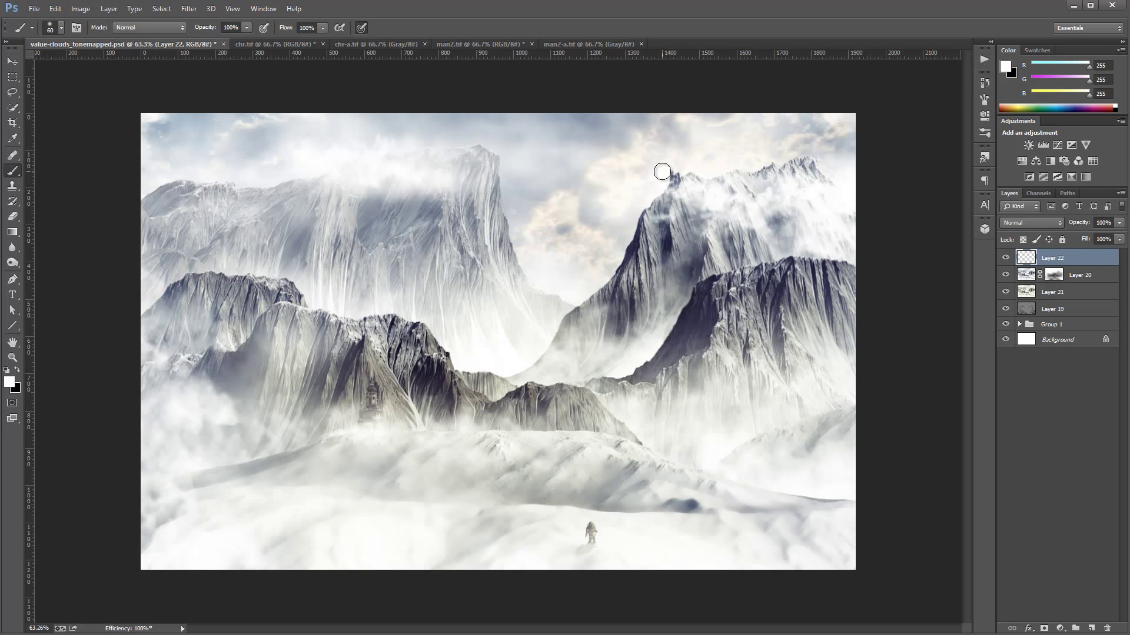
# - Paint wide straight white light rays on the new layer, radiating from the sky beside the right mountain's peak
pyautogui.click(436, 410)
pyautogui.keyDown('shift'); pyautogui.click(641, 190); pyautogui.keyUp('shift')
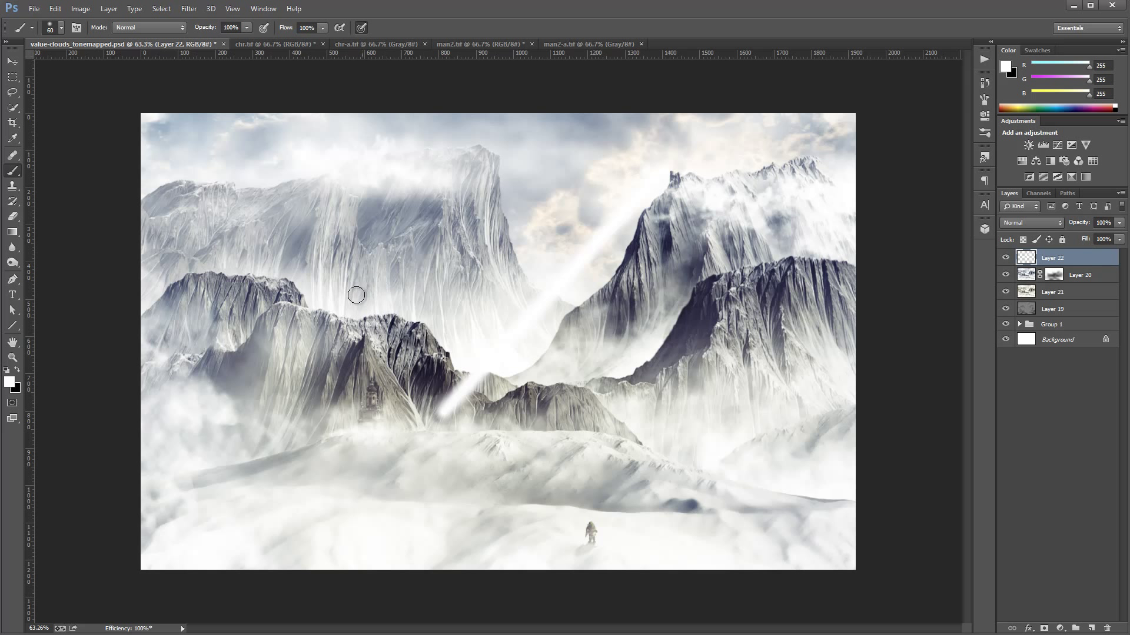
pyautogui.click(356, 295)
pyautogui.keyDown('shift'); pyautogui.click(640, 172); pyautogui.keyUp('shift')
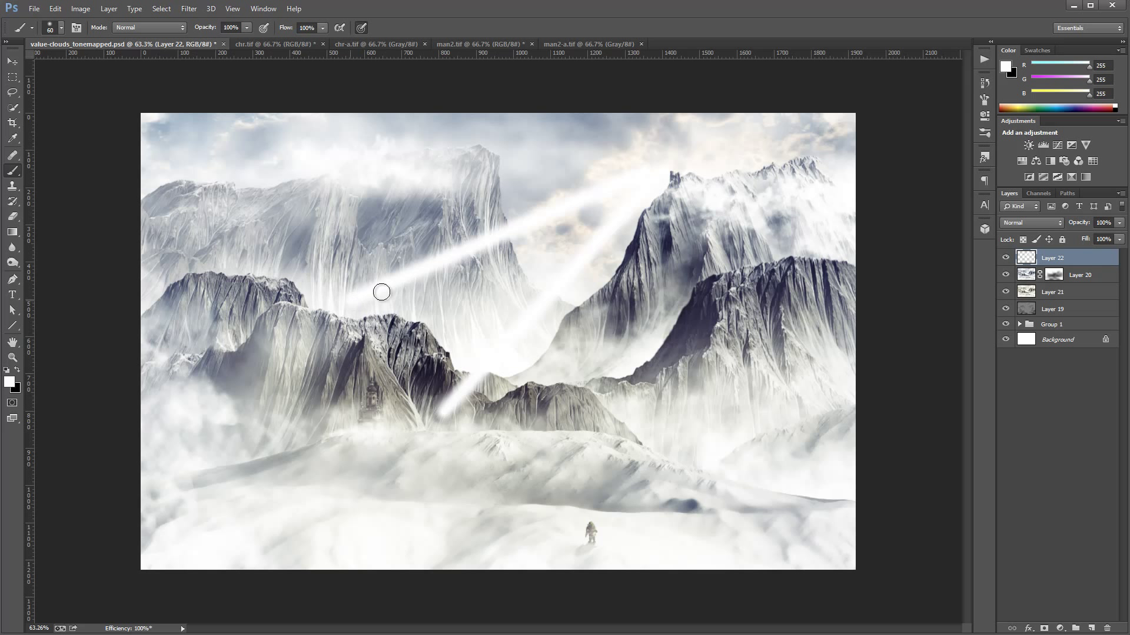
pyautogui.keyDown('shift'); pyautogui.click(750, 220); pyautogui.keyUp('shift')
pyautogui.click(229, 239)
pyautogui.keyDown('shift'); pyautogui.click(624, 170); pyautogui.keyUp('shift')
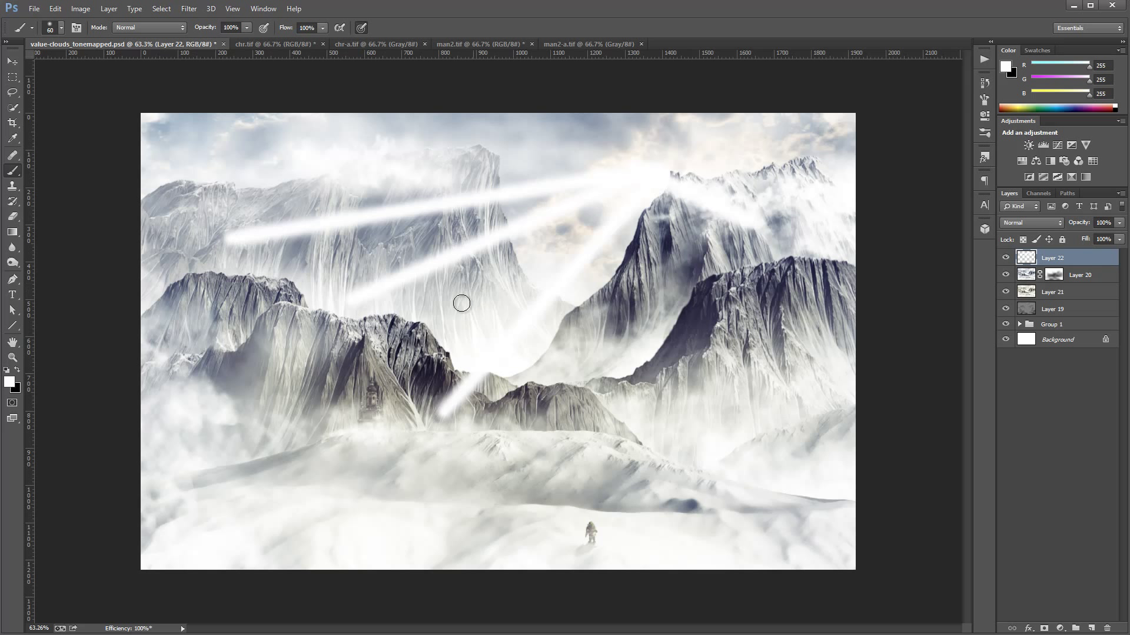
pyautogui.click(440, 324)
pyautogui.keyDown('shift'); pyautogui.click(591, 253); pyautogui.keyUp('shift')
pyautogui.click(656, 176)
pyautogui.keyDown('shift'); pyautogui.click(458, 559); pyautogui.keyUp('shift')
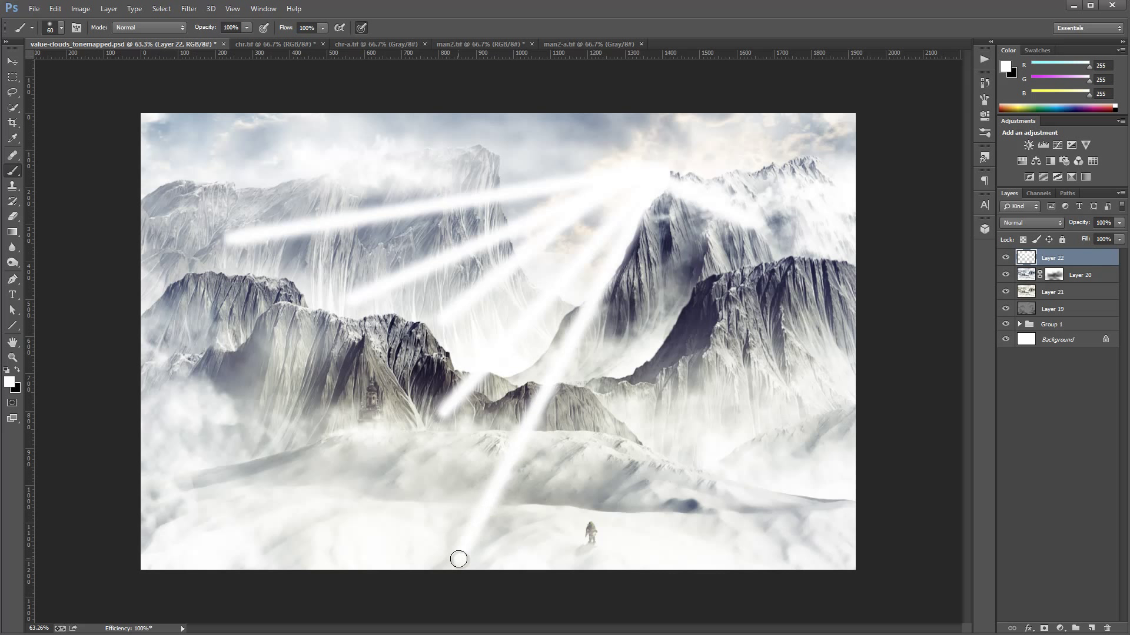
pyautogui.click(630, 167)
pyautogui.keyDown('shift'); pyautogui.click(537, 133); pyautogui.keyUp('shift')
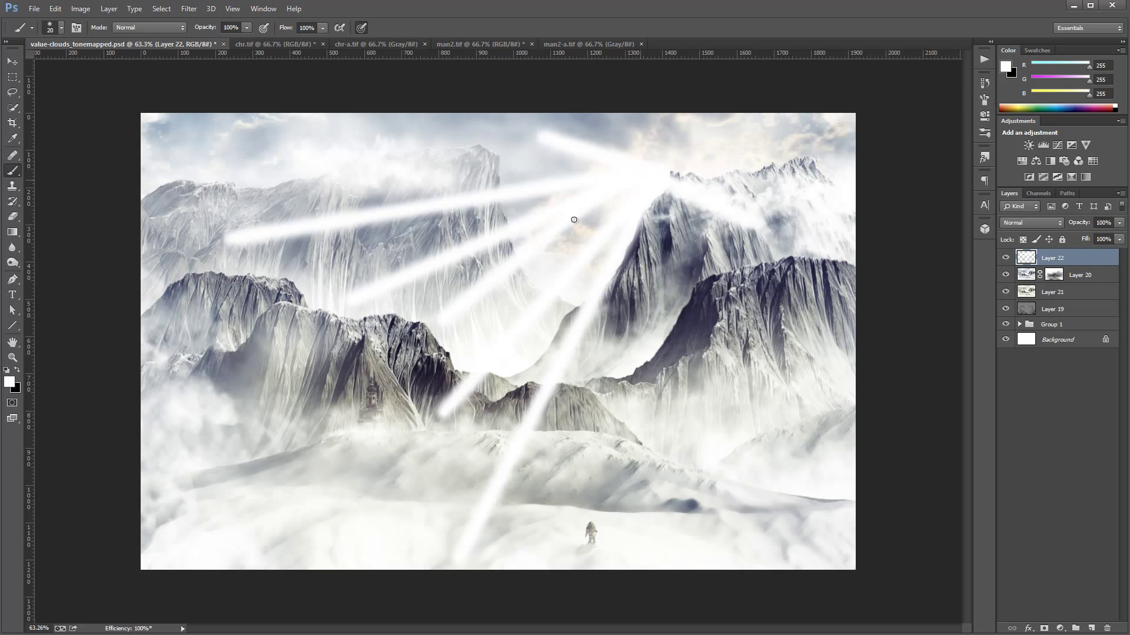
# - Add thin straight white rays between the wide ones from the same light source, using a 20 px brush
pyautogui.keyDown('shift'); pyautogui.click(216, 519); pyautogui.keyUp('shift')
pyautogui.click(387, 557)
pyautogui.keyDown('shift'); pyautogui.click(616, 160); pyautogui.keyUp('shift')
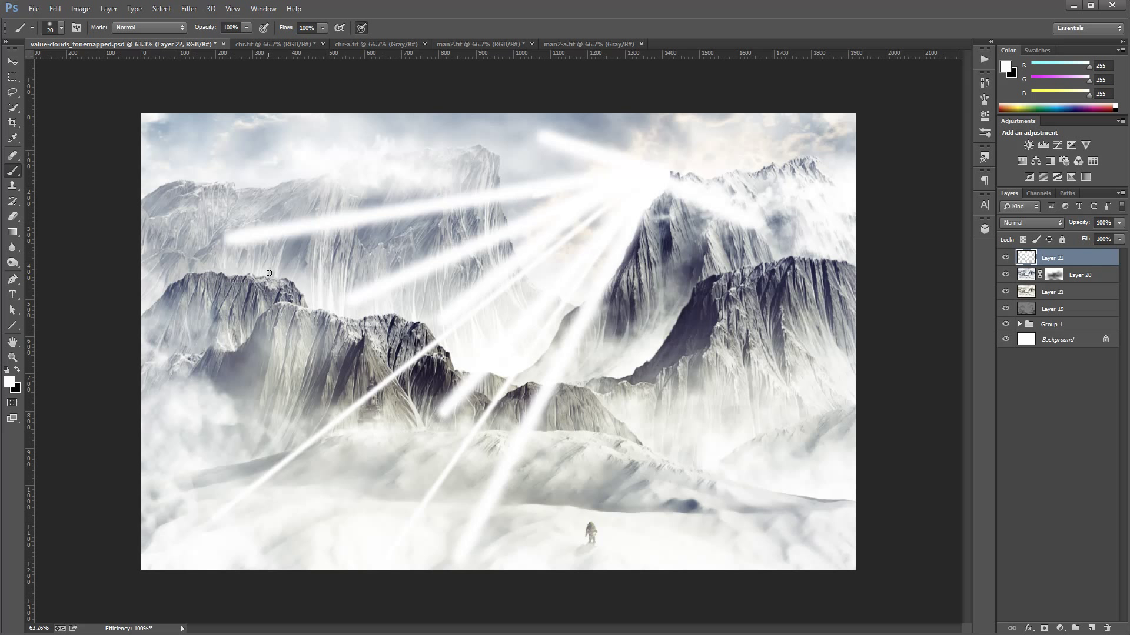
pyautogui.click(269, 273)
pyautogui.keyDown('shift'); pyautogui.click(621, 178); pyautogui.keyUp('shift')
pyautogui.keyDown('shift'); pyautogui.click(192, 147); pyautogui.keyUp('shift')
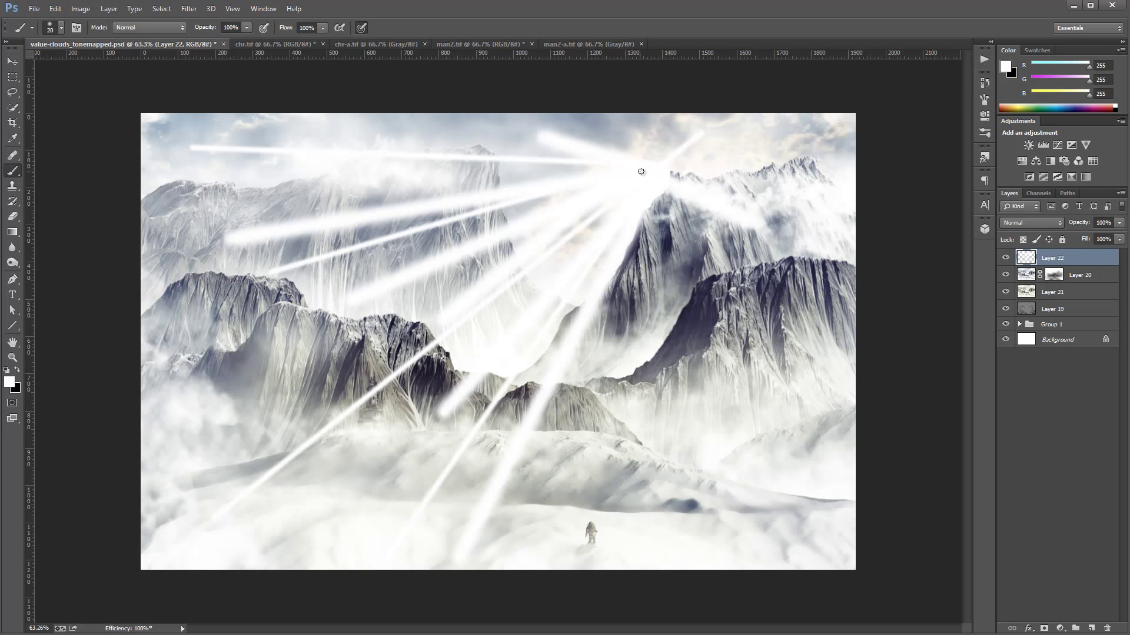
# - Soften the light rays on Layer 22 with a Gaussian Blur of 15.5 pixels radius
pyautogui.click(185, 13)
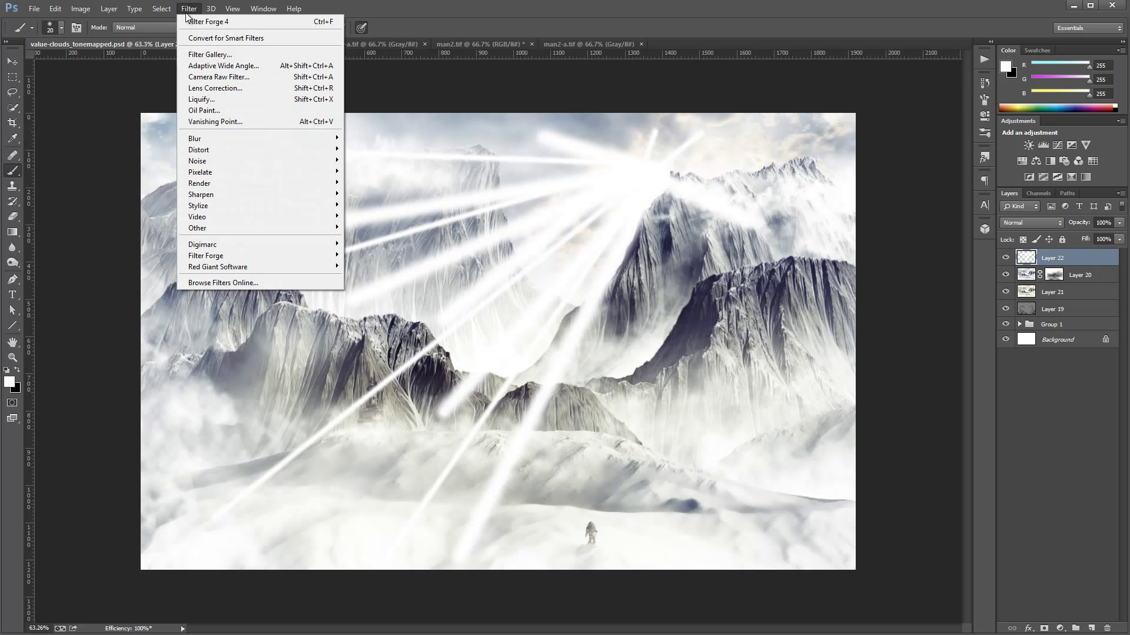
pyautogui.moveTo(267, 138)
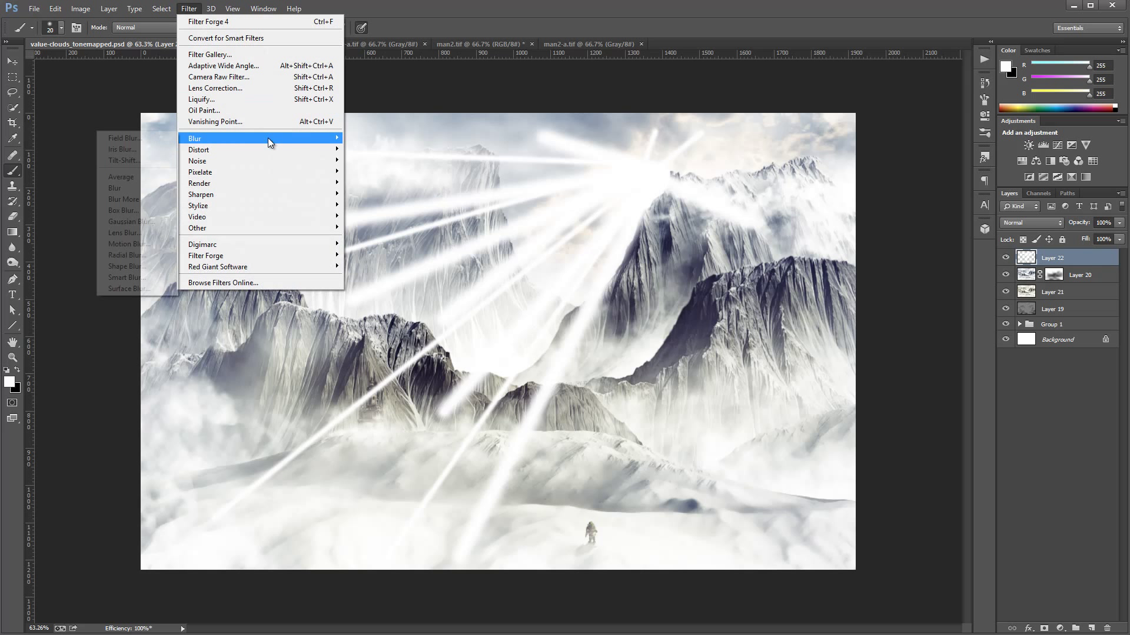
pyautogui.click(143, 222)
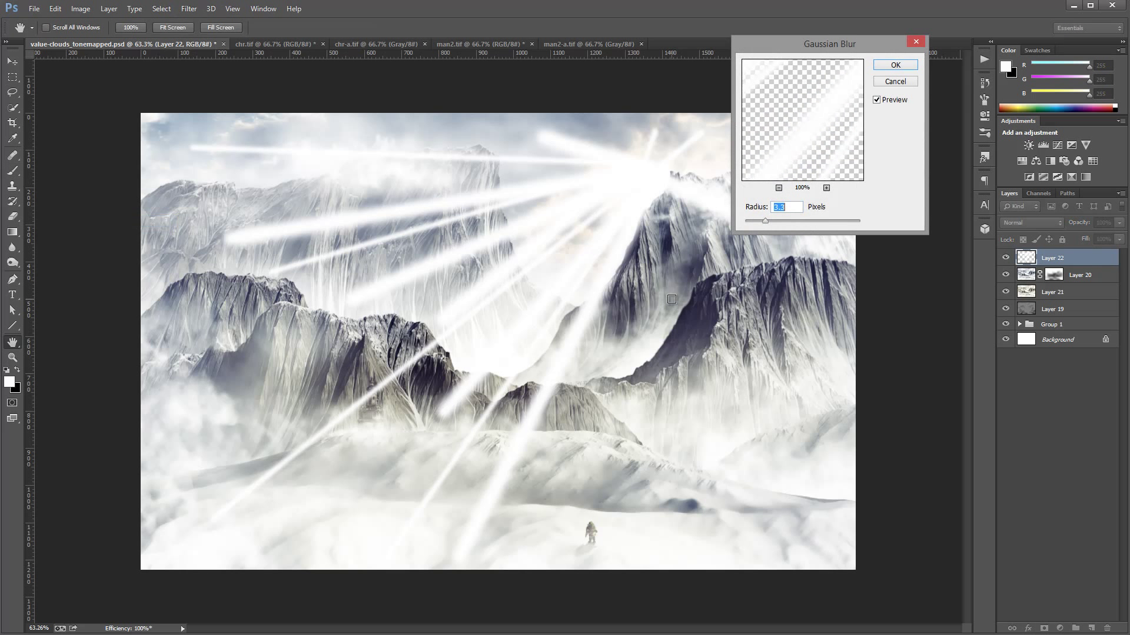
pyautogui.moveTo(780, 218)
pyautogui.mouseDown()
pyautogui.moveTo(807, 220)
pyautogui.moveTo(791, 221)
pyautogui.mouseUp()
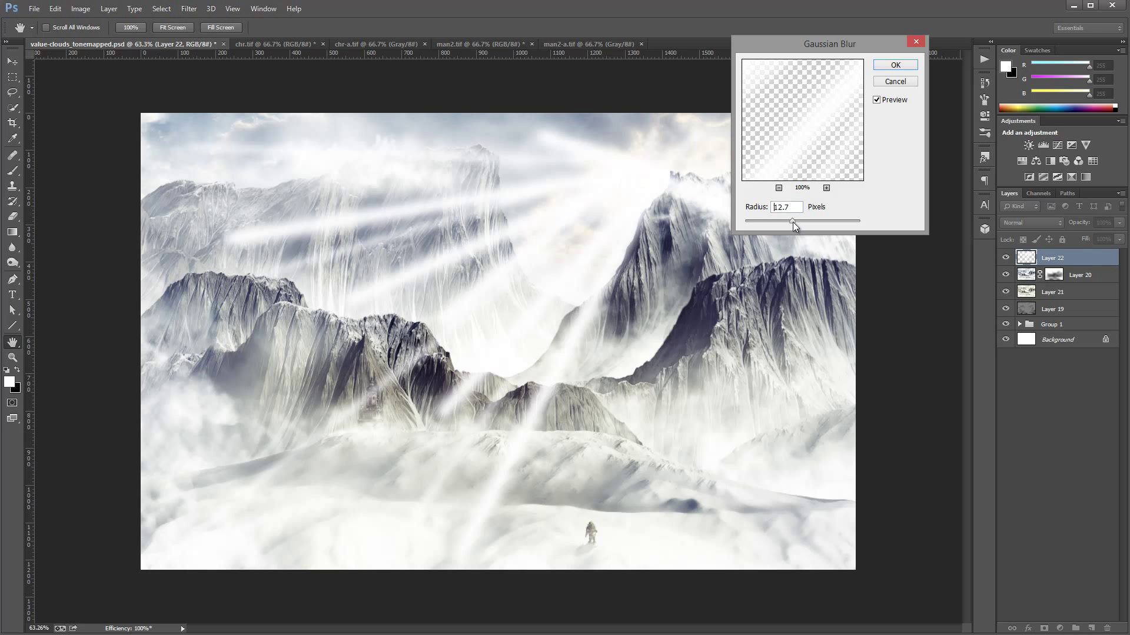
pyautogui.click(896, 66)
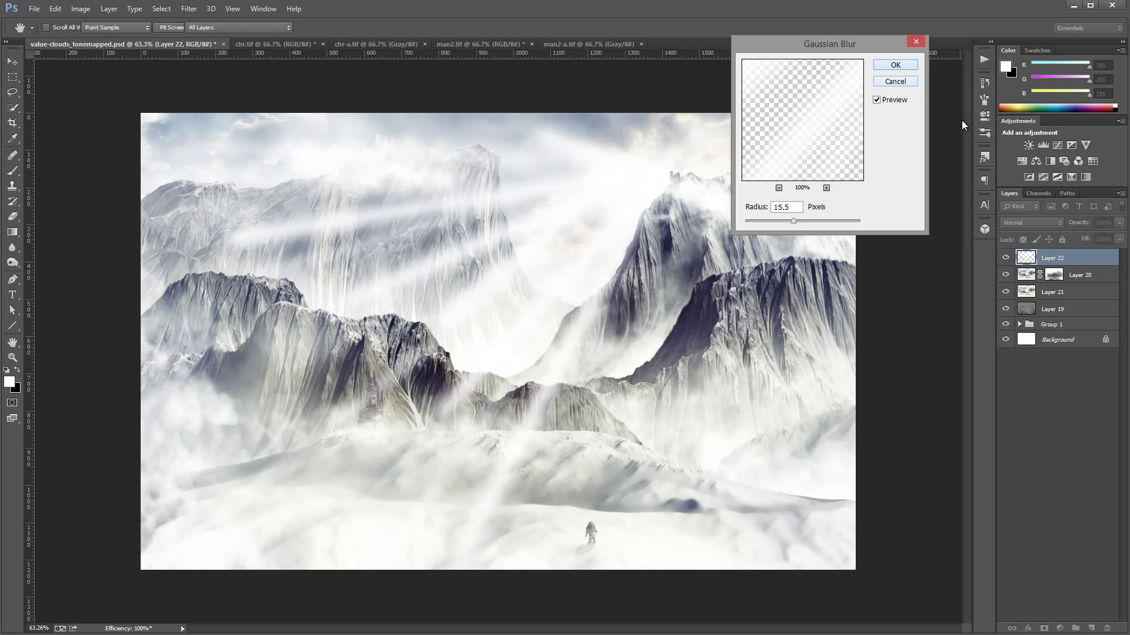
# - Set the light rays layer's blend mode to Soft Light, compare the image with and without it, and add an empty layer above
pyautogui.click(1046, 222)
pyautogui.click(1025, 385)
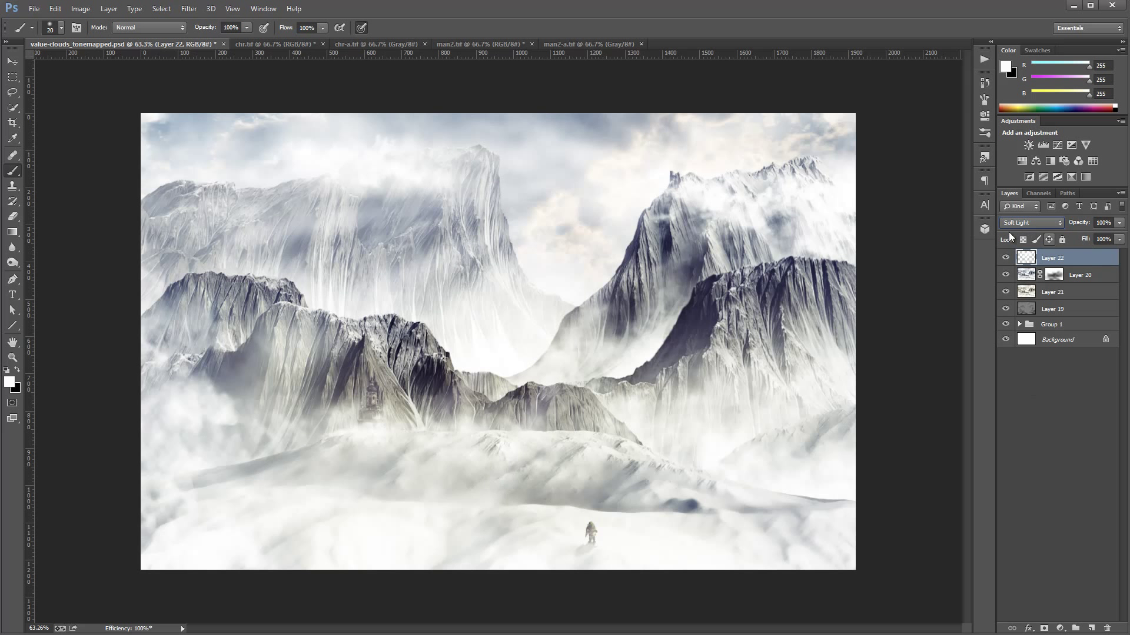
pyautogui.click(1005, 257)
pyautogui.click(1006, 258)
pyautogui.click(1006, 257)
pyautogui.click(1006, 258)
pyautogui.click(1091, 629)
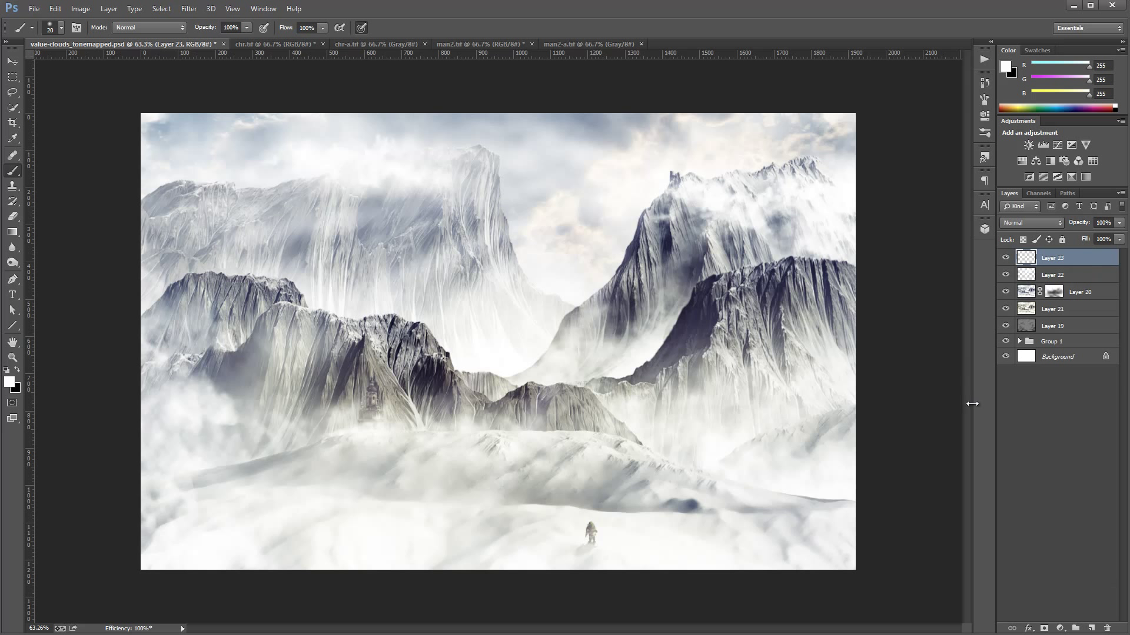
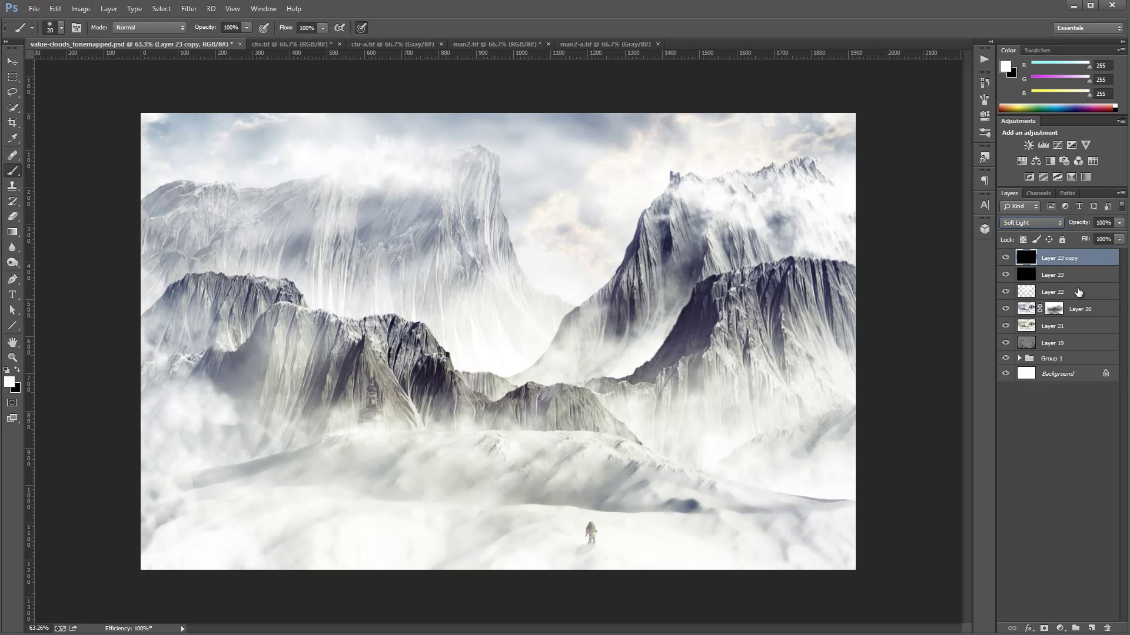
# - Hide both black layers and stamp the visible image into a new layer named Preview directly above Layer 22
pyautogui.click(1078, 292)
pyautogui.click(1005, 275)
pyautogui.click(1005, 258)
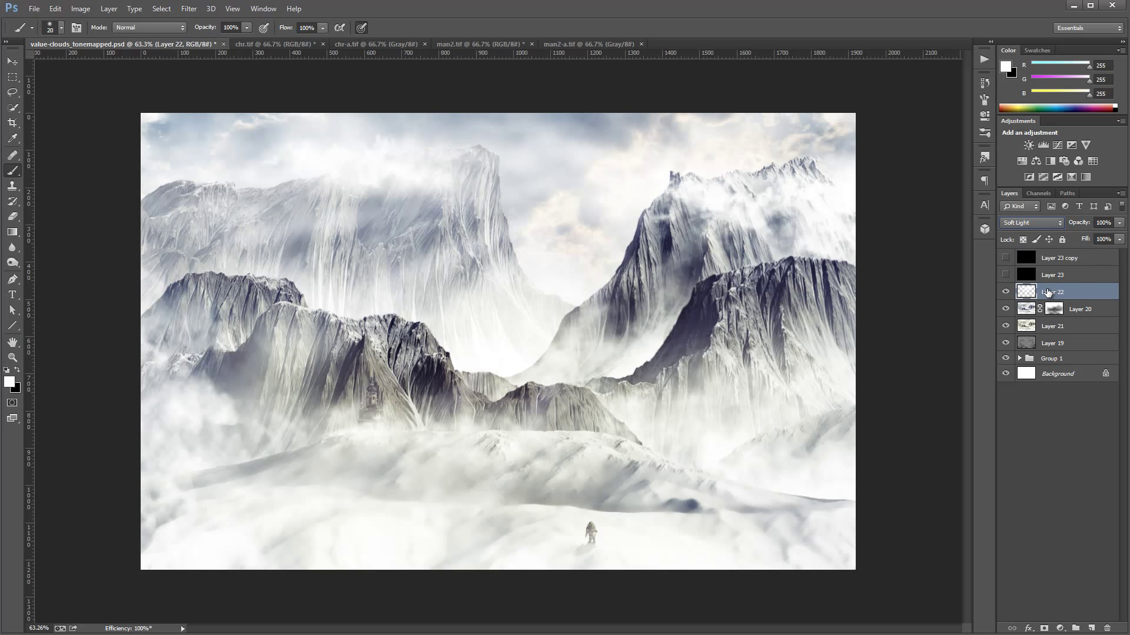
pyautogui.hotkey('ctrl', 'shift', 'alt', 'e')
pyautogui.doubleClick(1063, 292)
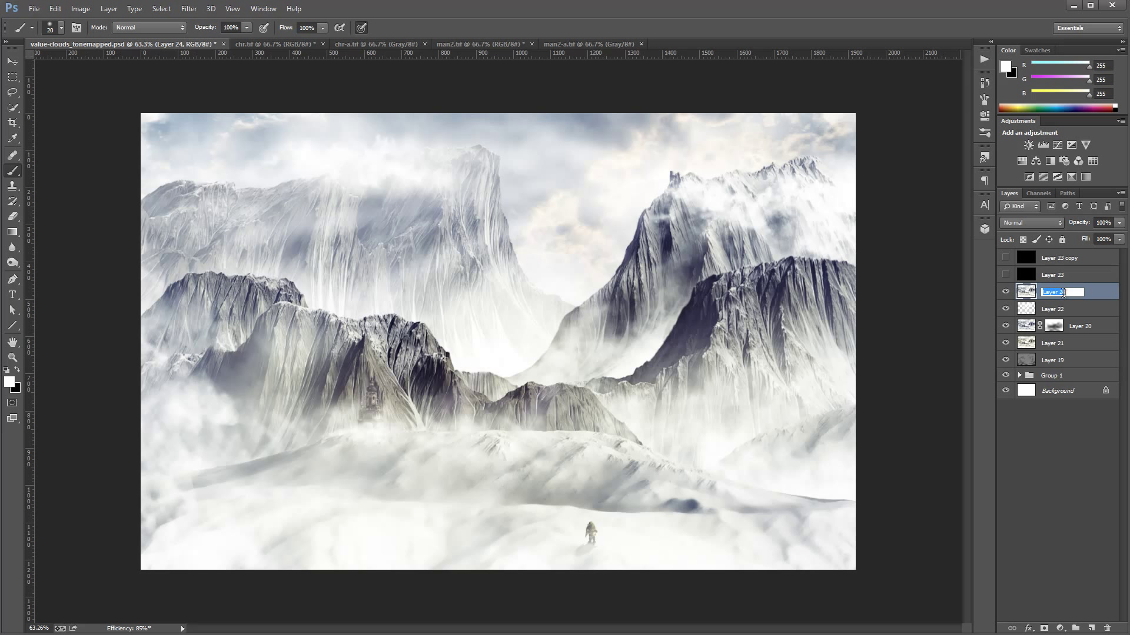
pyautogui.write('Preview')
pyautogui.press('Return')
# - Show the black Layer 23 and rename it Lens flare
pyautogui.click(1005, 275)
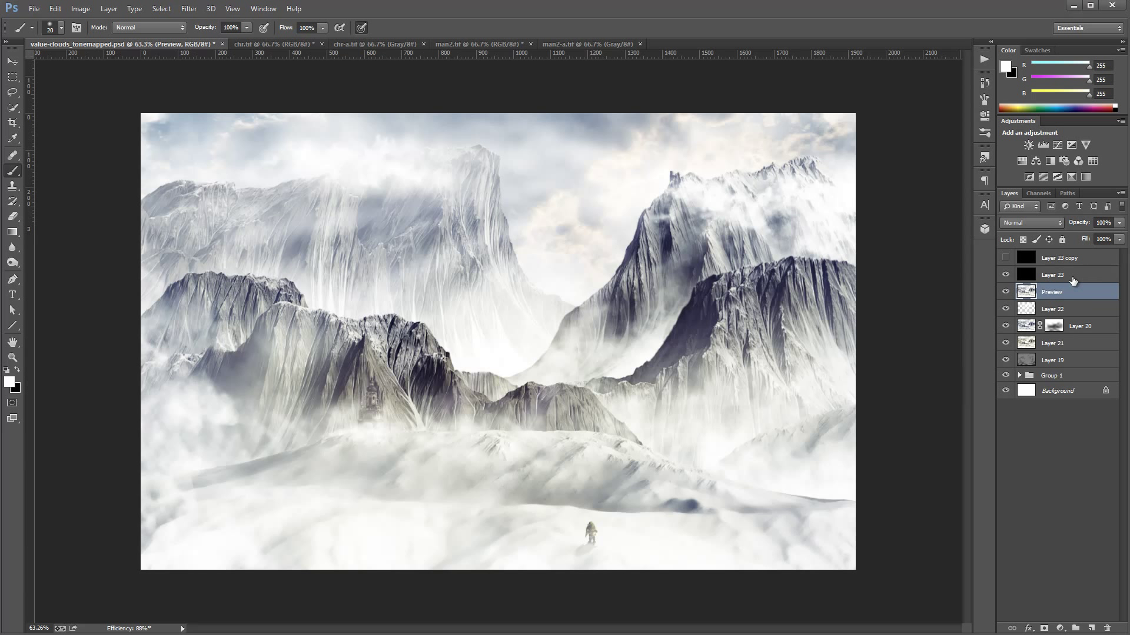
pyautogui.click(1054, 275)
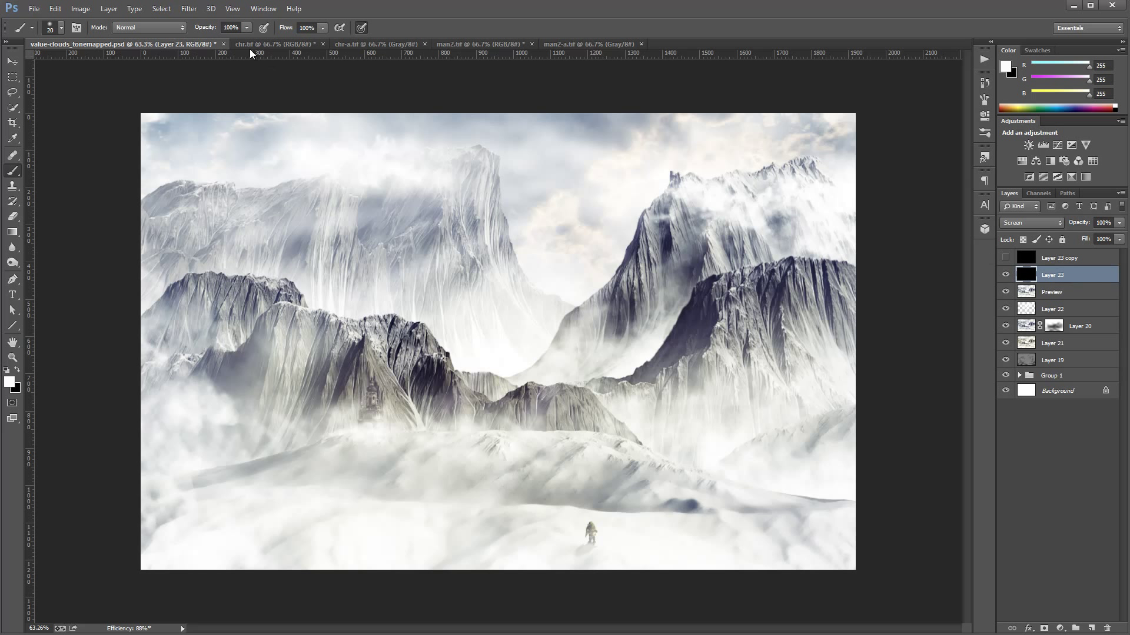
pyautogui.doubleClick(1056, 276)
pyautogui.write('Lens flare')
pyautogui.press('Return')
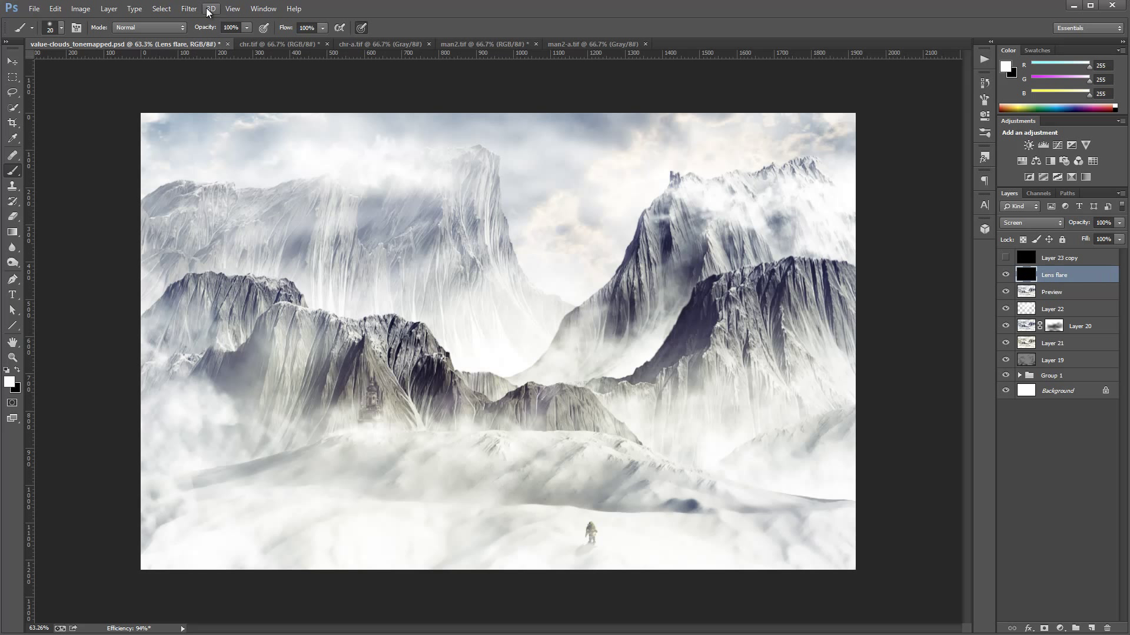
# - Open the Red Giant Software flare filter on the Lens flare layer, use Preview as background layer, and place the light source near the right peak
pyautogui.click(188, 8)
pyautogui.moveTo(262, 263)
pyautogui.click(158, 267)
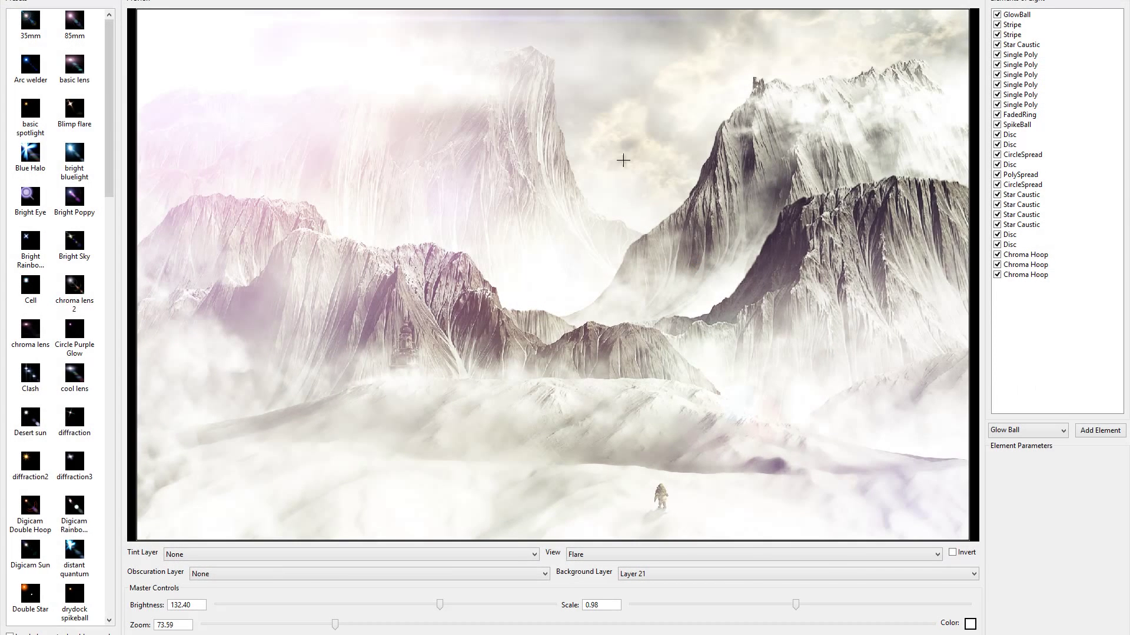
pyautogui.click(681, 575)
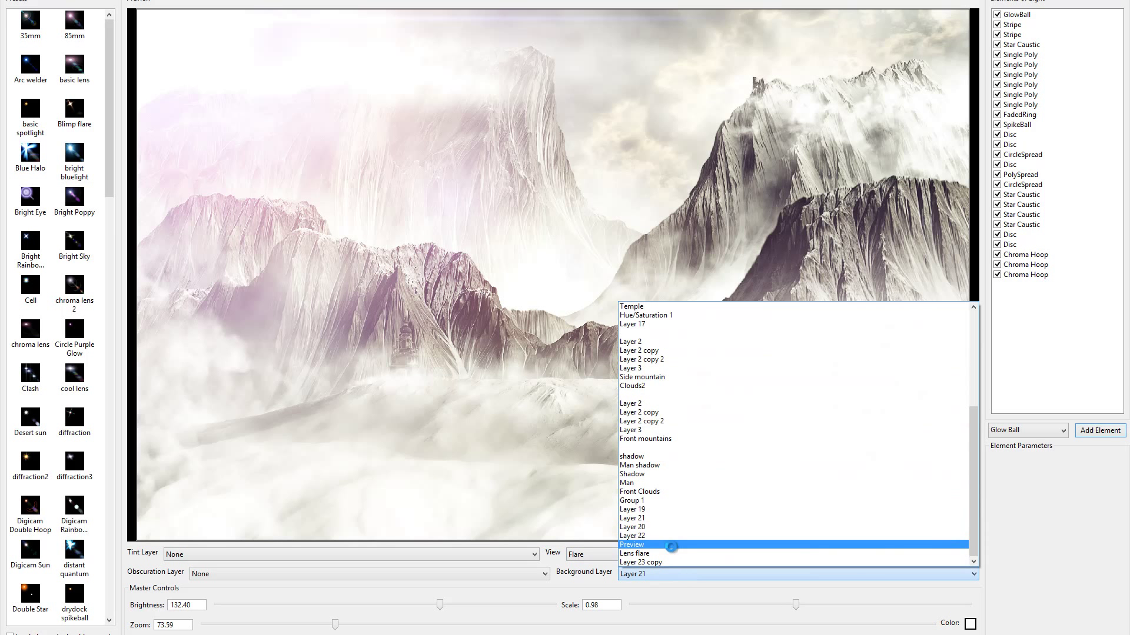
pyautogui.click(671, 546)
pyautogui.click(735, 82)
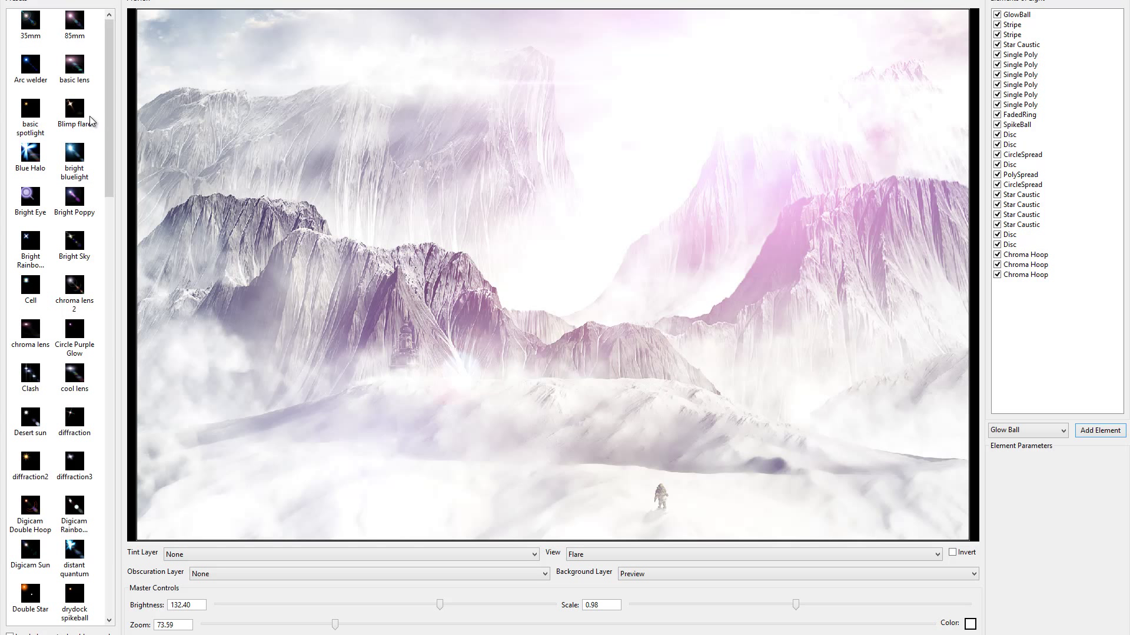
# - Try the GAPColorRings flare preset and lower its brightness to 67.95
pyautogui.scroll(-5, 95, 259)
pyautogui.scroll(-1, 91, 264)
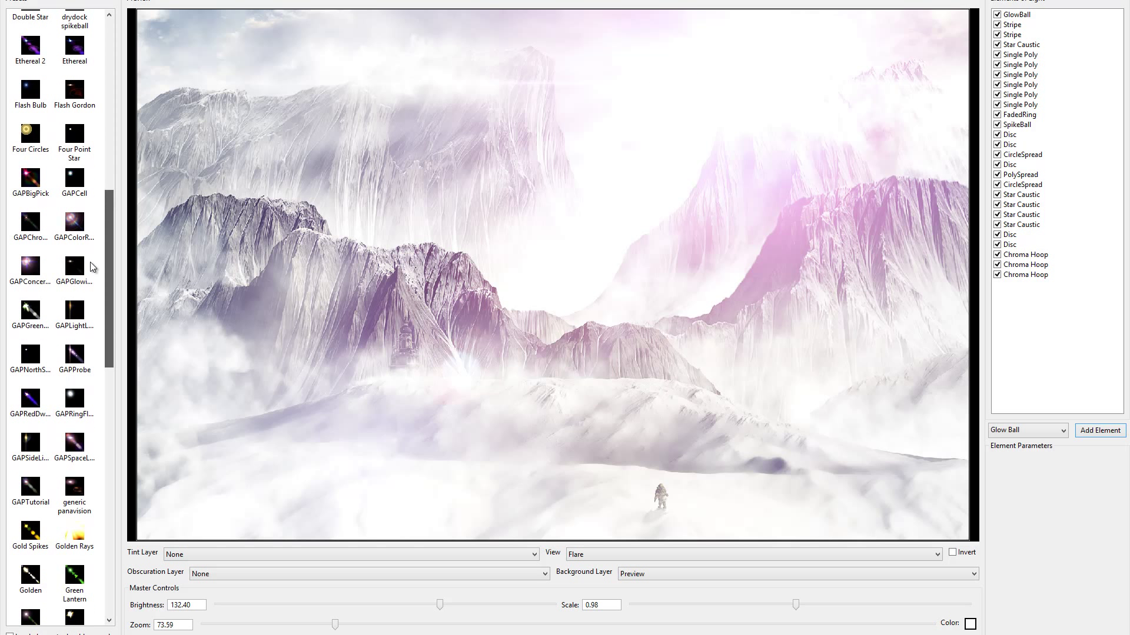
pyautogui.click(77, 225)
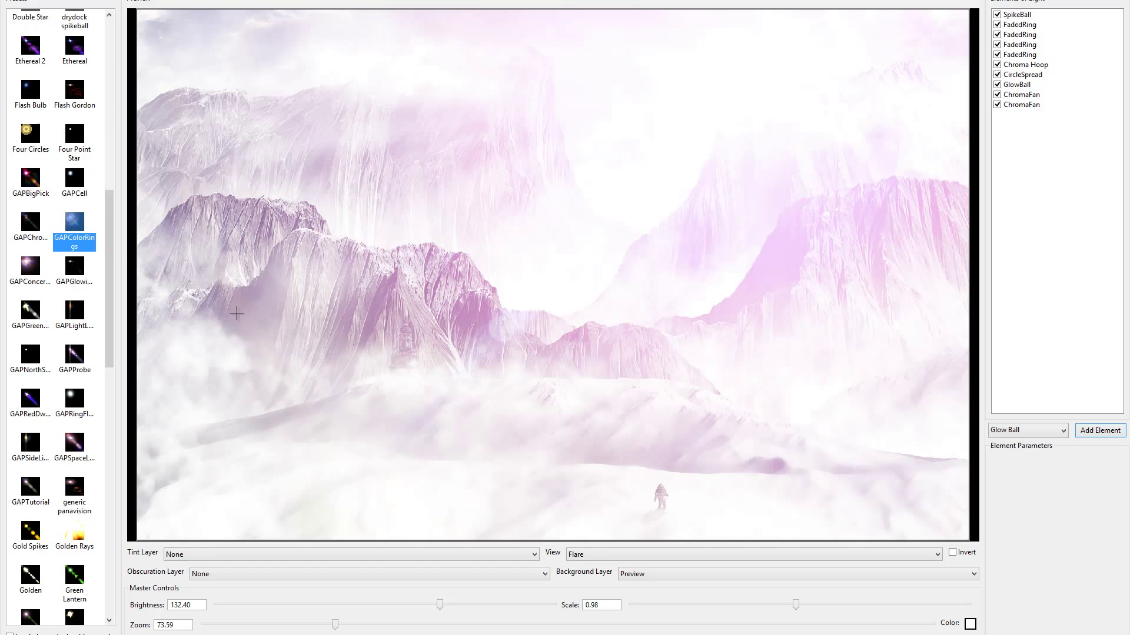
pyautogui.moveTo(437, 606); pyautogui.dragTo(332, 608)
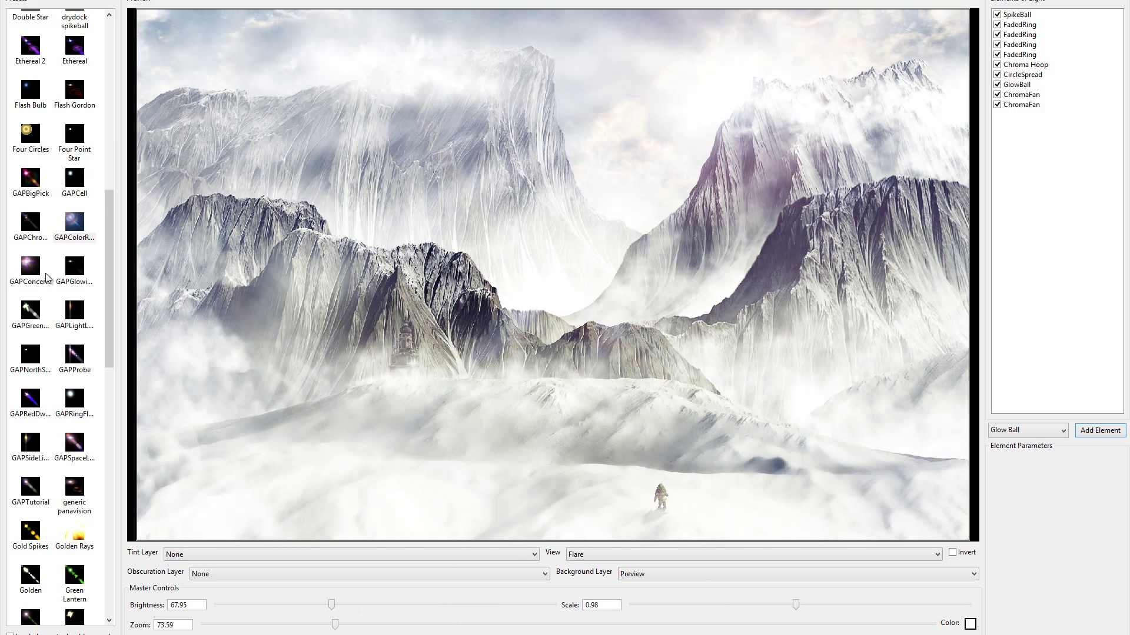
# - Try the GAPGreen… and GAPProbe flare presets, moving the light source into the sky just beside the right peak
pyautogui.click(30, 314)
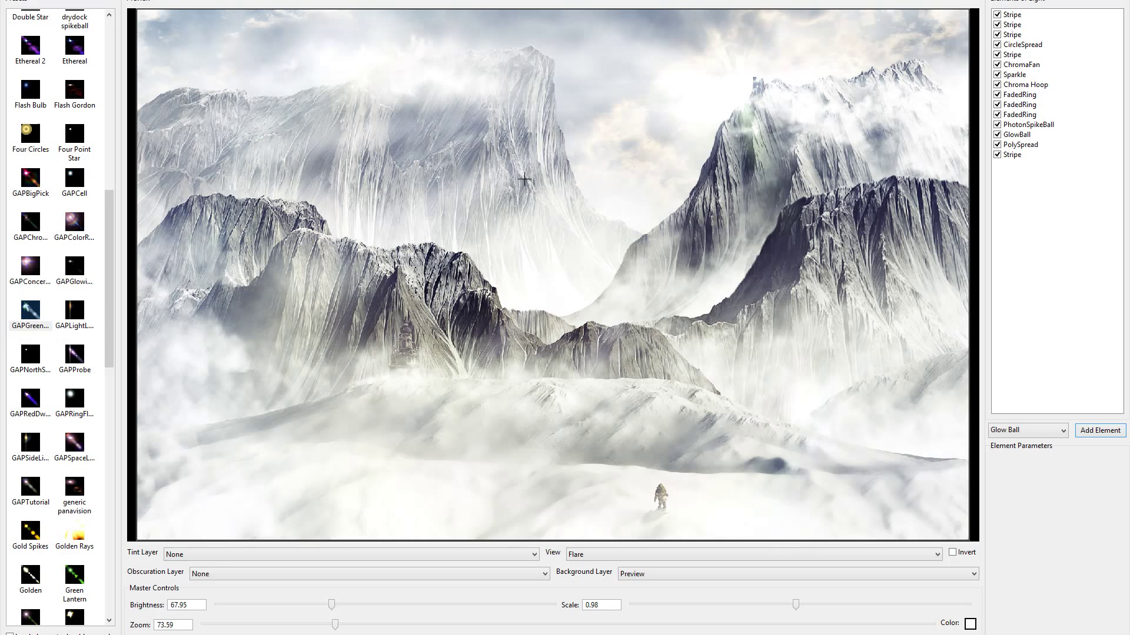
pyautogui.click(75, 355)
pyautogui.moveTo(798, 54)
pyautogui.mouseDown()
pyautogui.moveTo(663, 106)
pyautogui.moveTo(714, 98)
pyautogui.moveTo(669, 114)
pyautogui.moveTo(696, 111)
pyautogui.mouseUp()
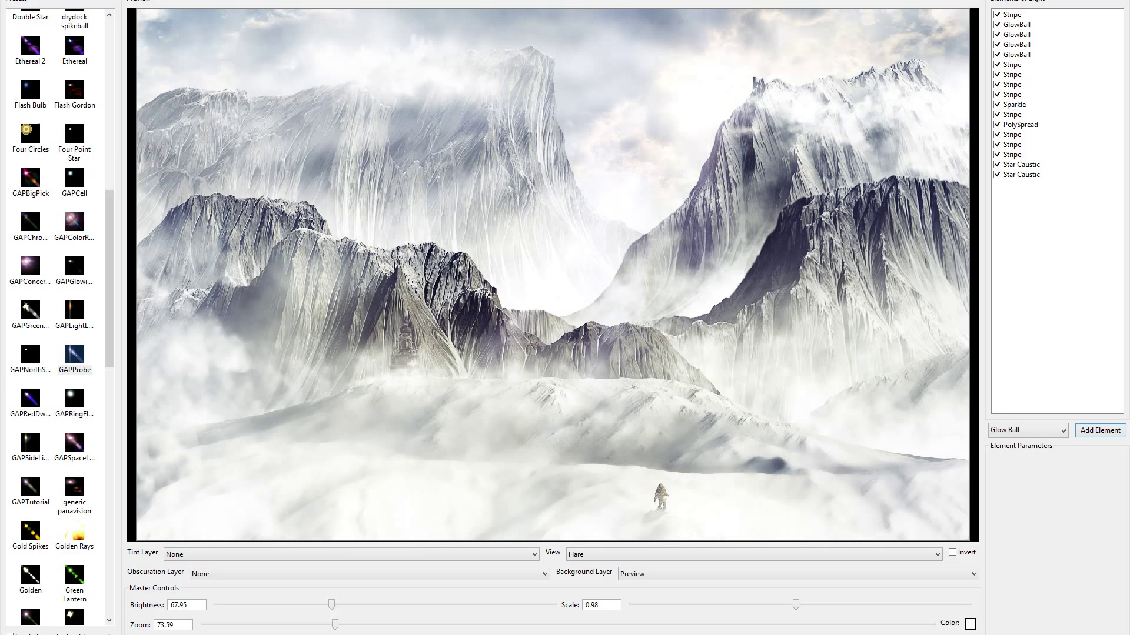
# - Apply the GAPSpaceL… preset with its source in the sky beside the right peak, at scale 0.56 and brightness 120.84
pyautogui.click(73, 452)
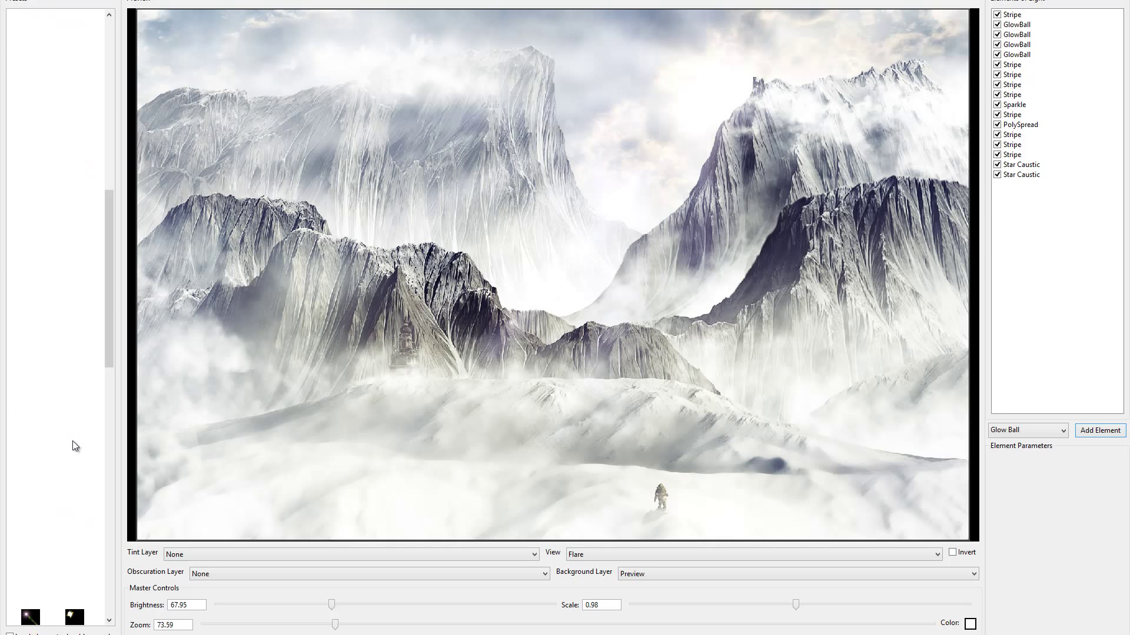
pyautogui.moveTo(695, 104)
pyautogui.mouseDown()
pyautogui.moveTo(682, 73)
pyautogui.moveTo(683, 113)
pyautogui.moveTo(698, 93)
pyautogui.moveTo(702, 121)
pyautogui.mouseUp()
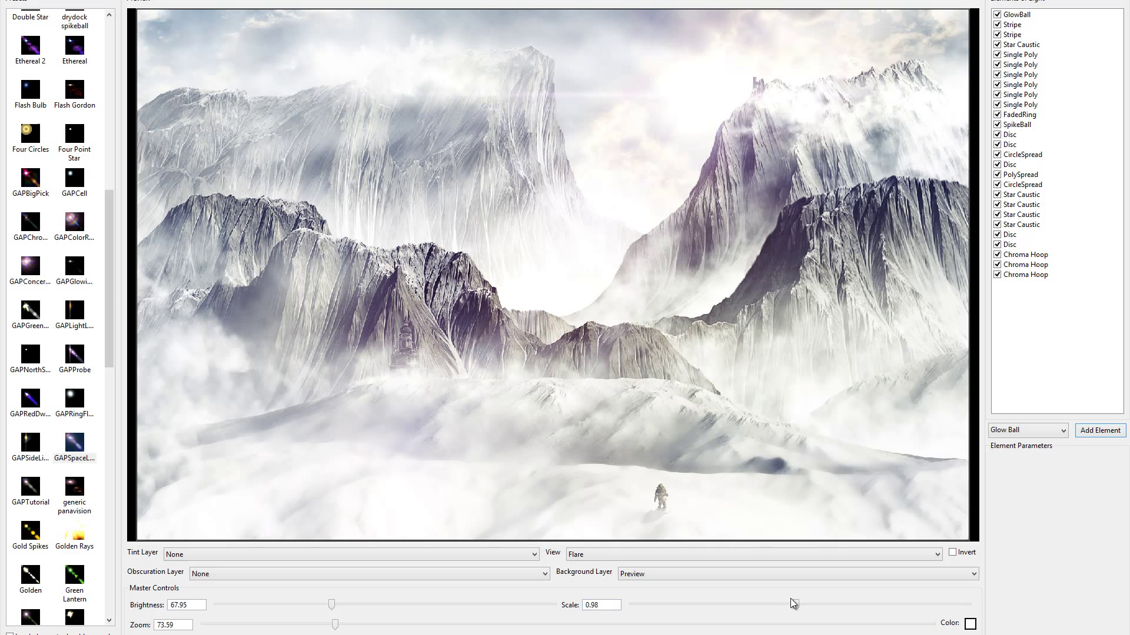
pyautogui.moveTo(796, 604); pyautogui.dragTo(893, 604)
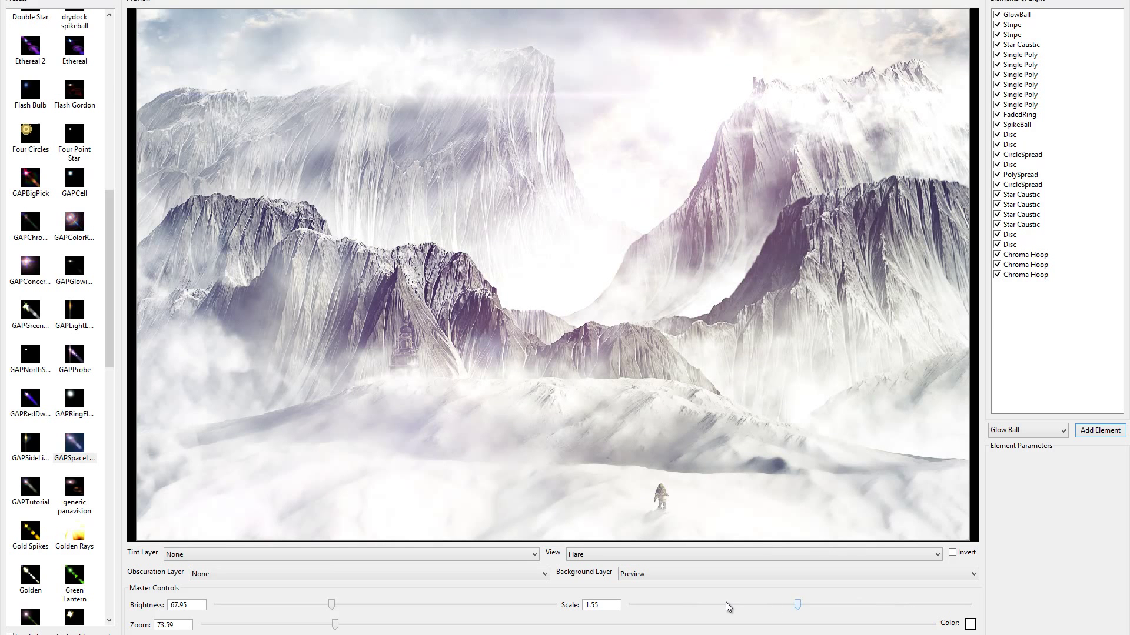
pyautogui.click(727, 606)
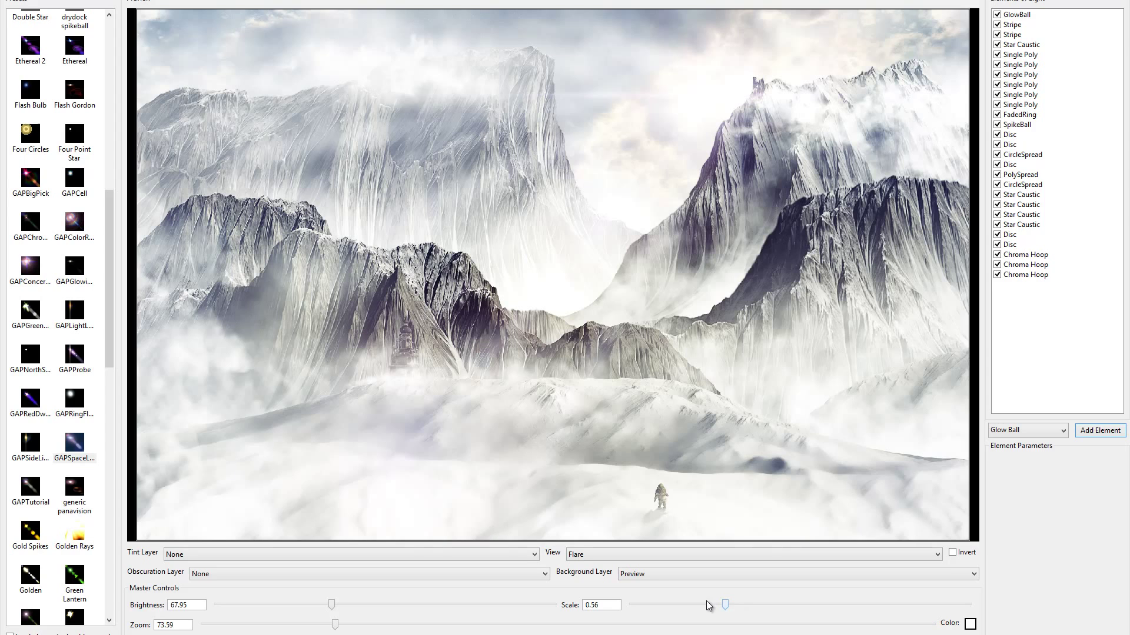
pyautogui.moveTo(331, 605); pyautogui.dragTo(426, 608)
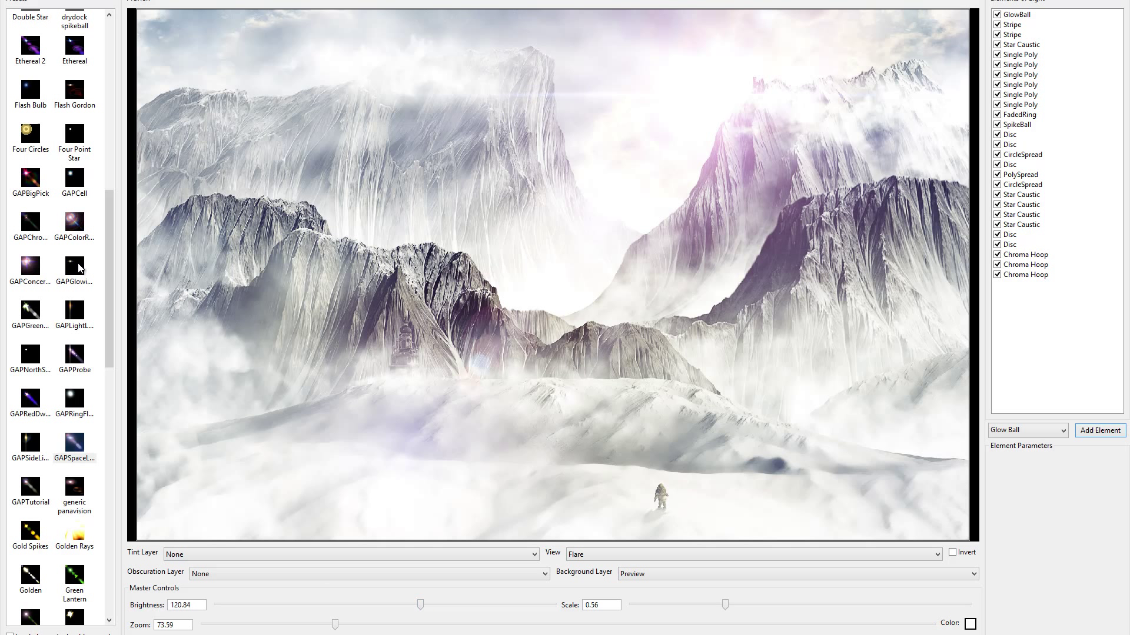
# - Try the GAPColorRings, GAPProbe, generic panavision and GAPLightLeak presets to compare their flares on the painting
pyautogui.click(74, 224)
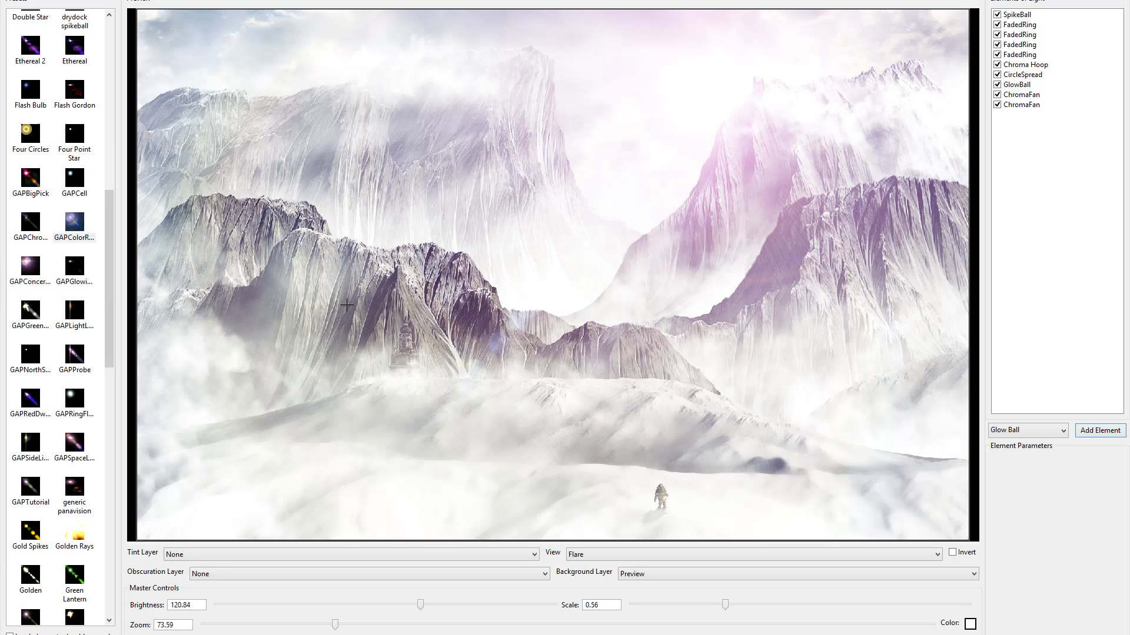
pyautogui.click(73, 356)
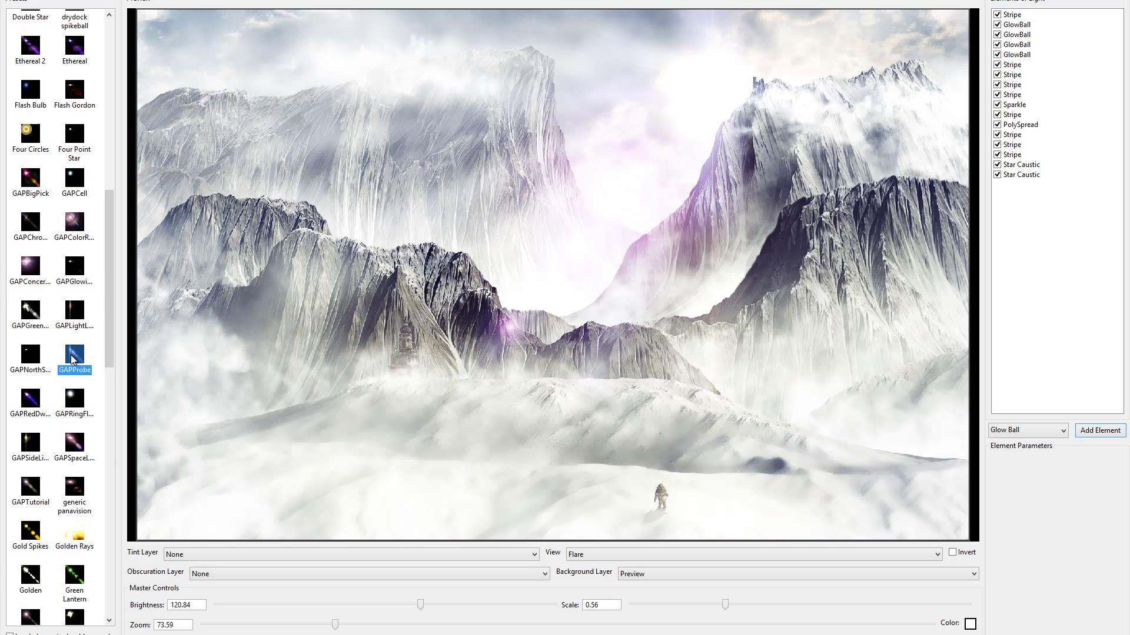
pyautogui.click(510, 266)
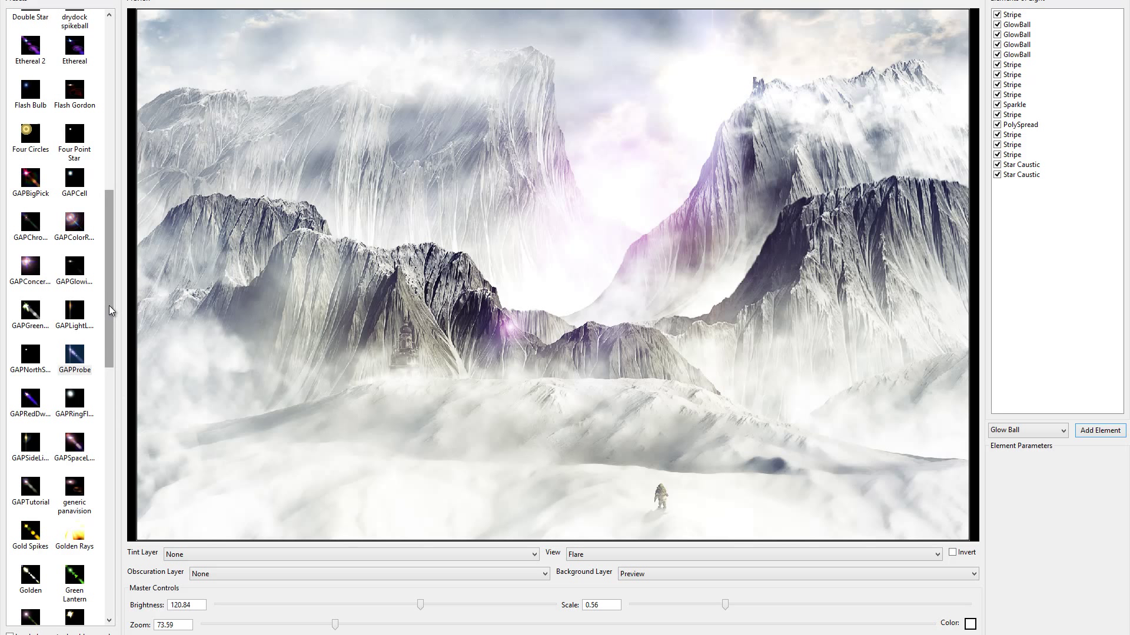
pyautogui.scroll(-4, 112, 310)
pyautogui.click(87, 307)
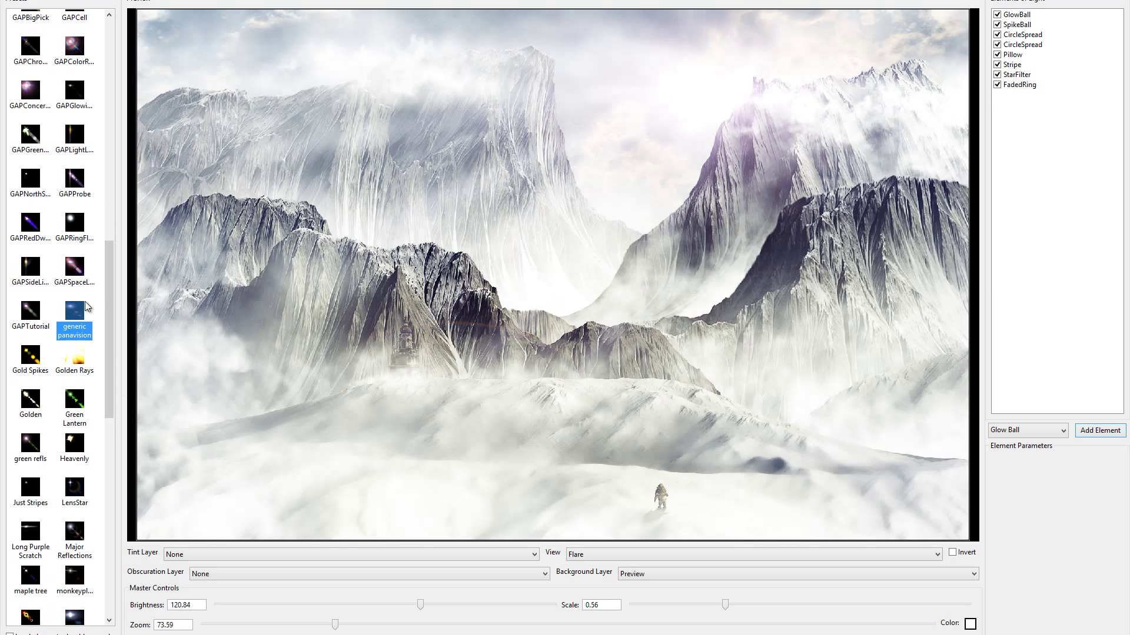
pyautogui.click(611, 105)
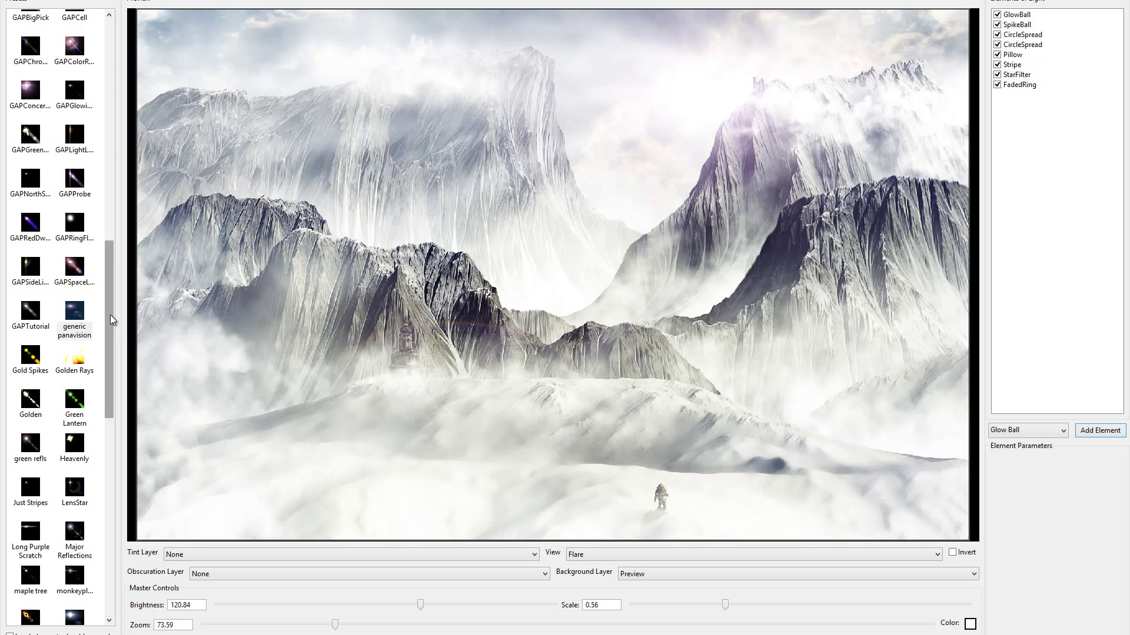
pyautogui.scroll(4, 70, 306)
pyautogui.click(70, 306)
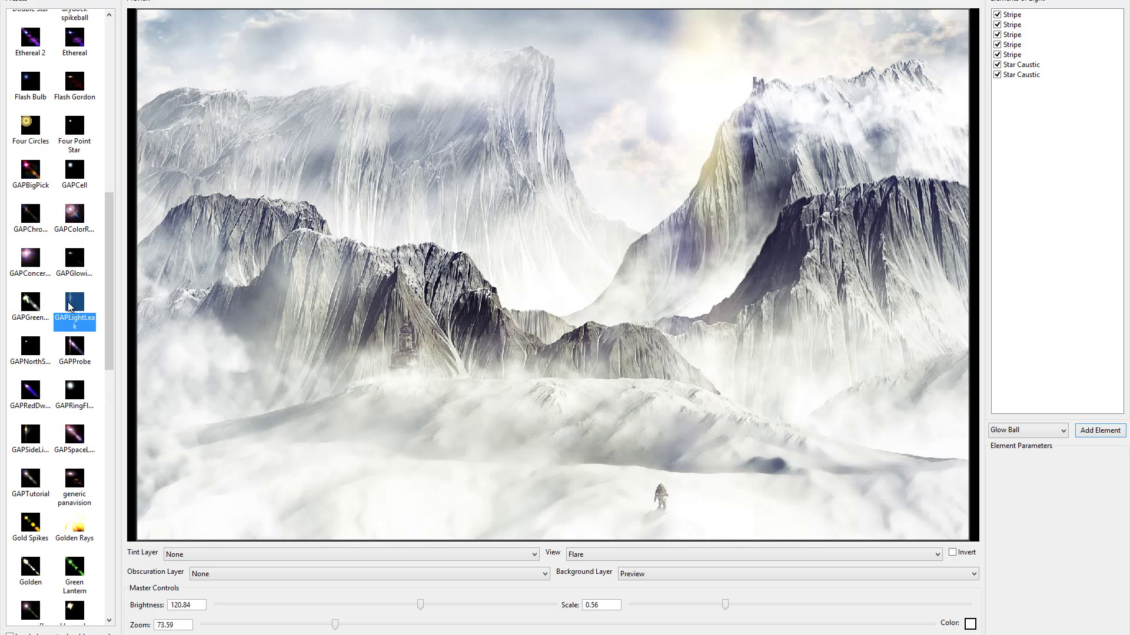
pyautogui.click(125, 235)
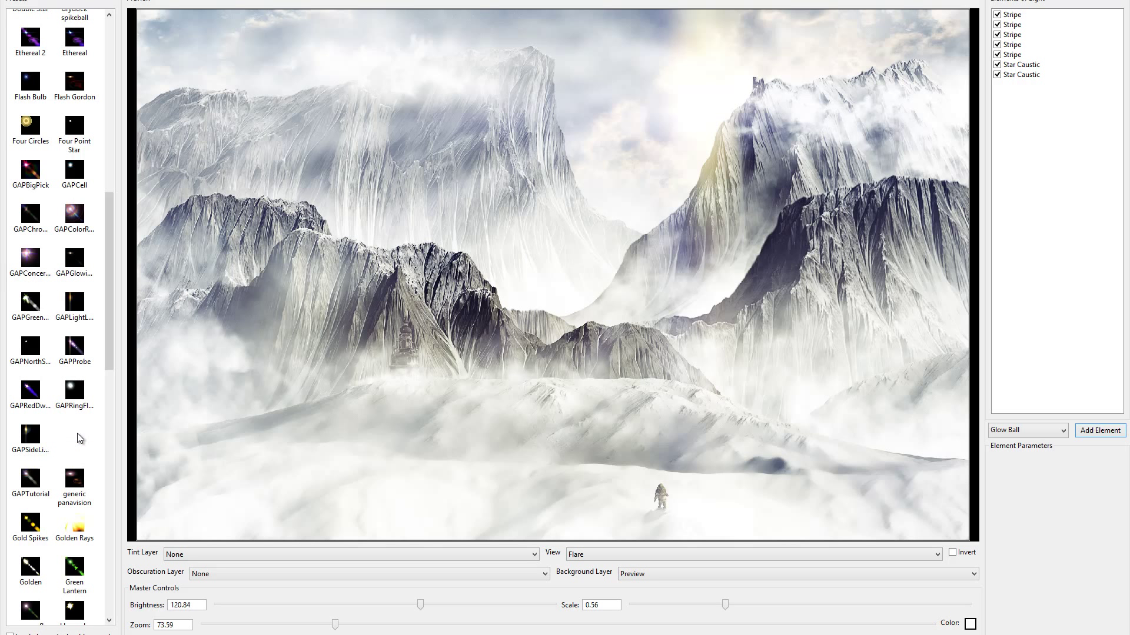
# - Reapply the GAPSpaceL… preset and reduce the flare's scale to 0.41
pyautogui.click(82, 439)
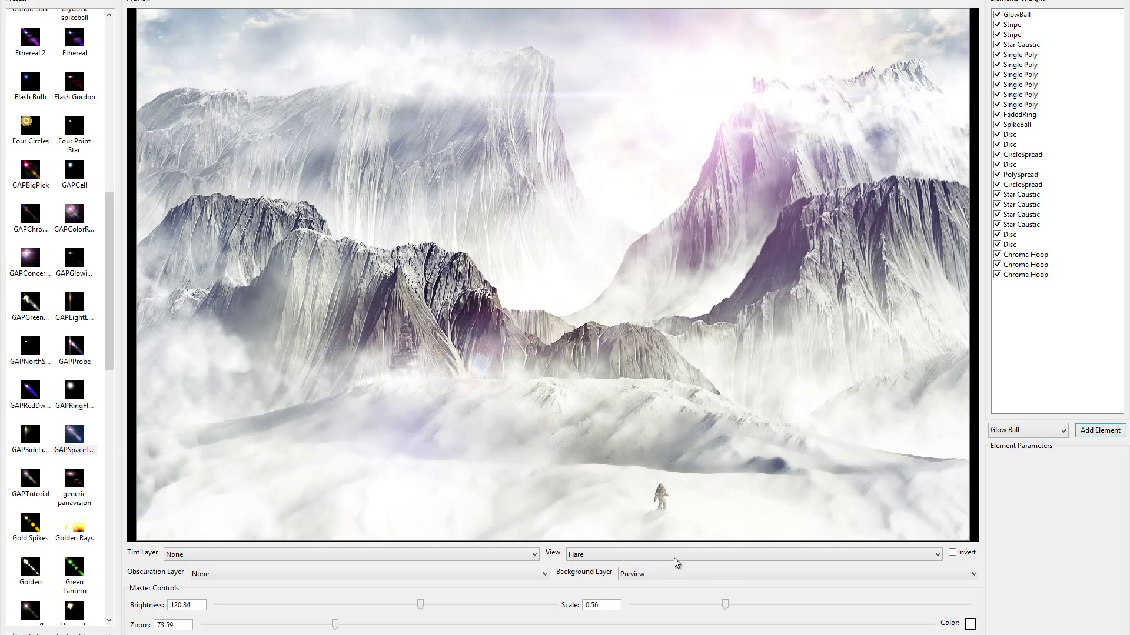
pyautogui.moveTo(725, 605); pyautogui.dragTo(702, 607)
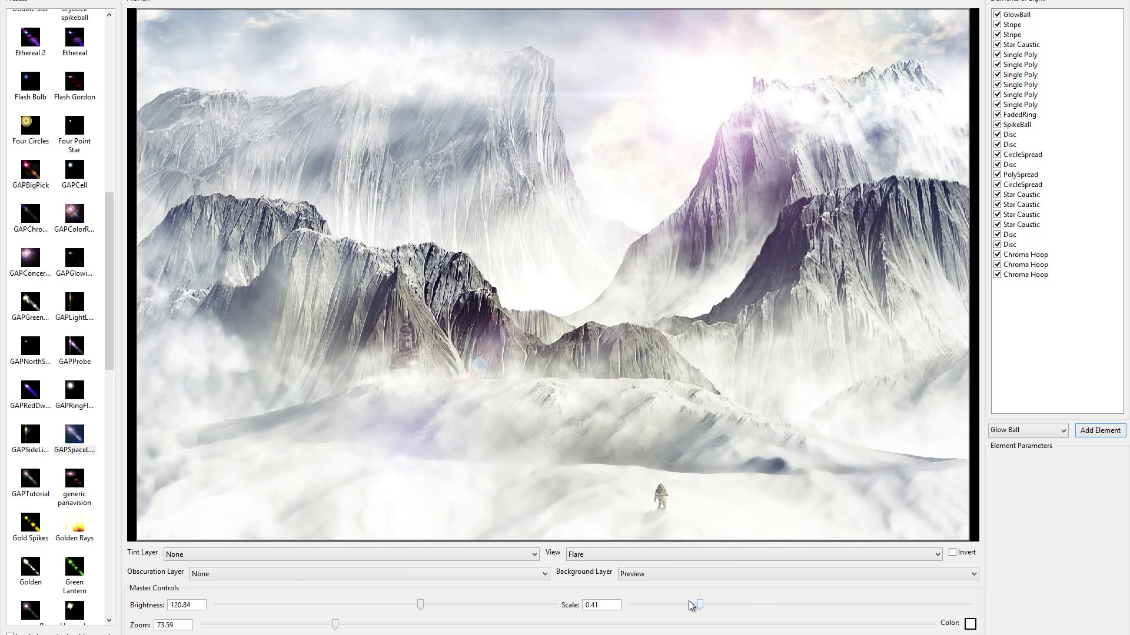
# - Slightly lower the flare's brightness and apply it, comparing the painting with and without the Lens flare layer
pyautogui.moveTo(422, 606)
pyautogui.mouseDown()
pyautogui.moveTo(504, 610)
pyautogui.moveTo(300, 608)
pyautogui.moveTo(406, 607)
pyautogui.mouseUp()
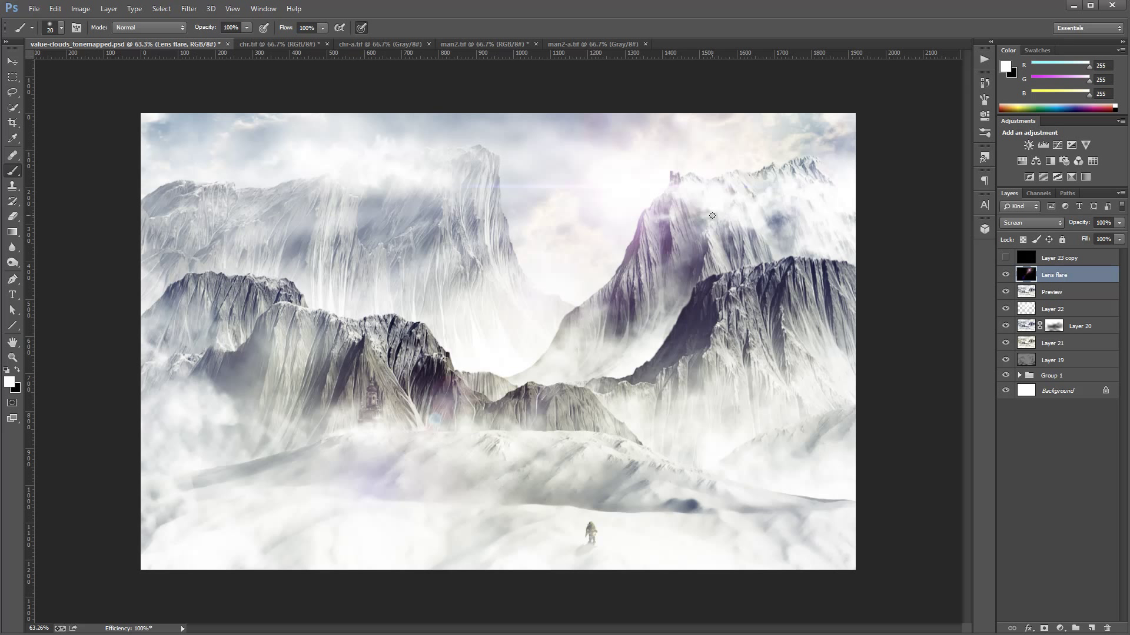
pyautogui.click(1005, 275)
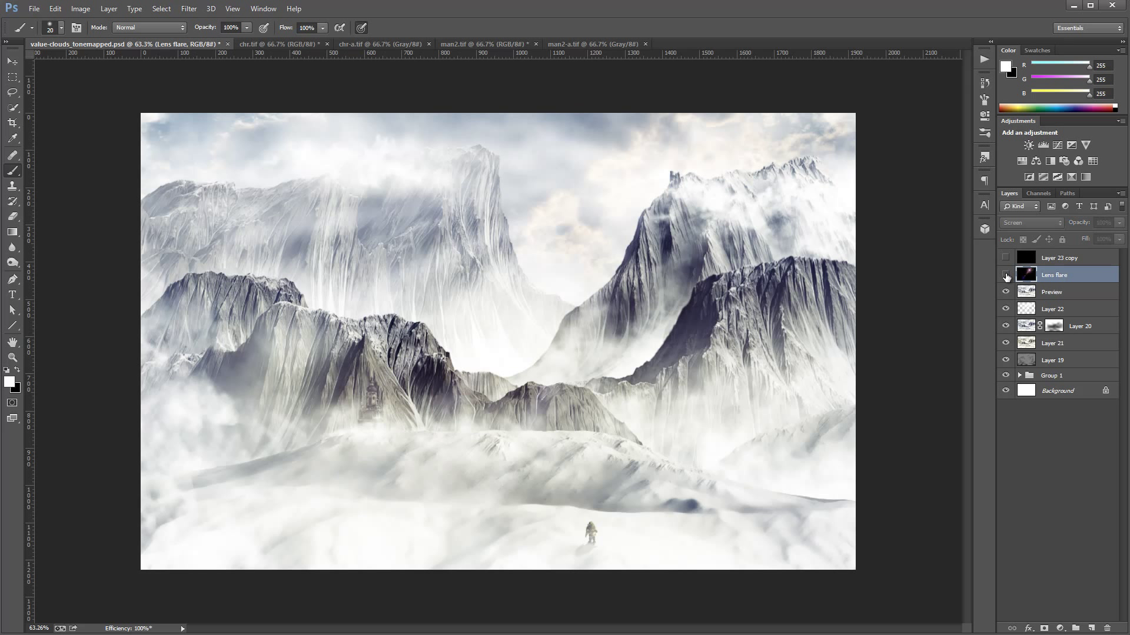
pyautogui.click(1006, 274)
pyautogui.click(1006, 275)
pyautogui.click(1005, 275)
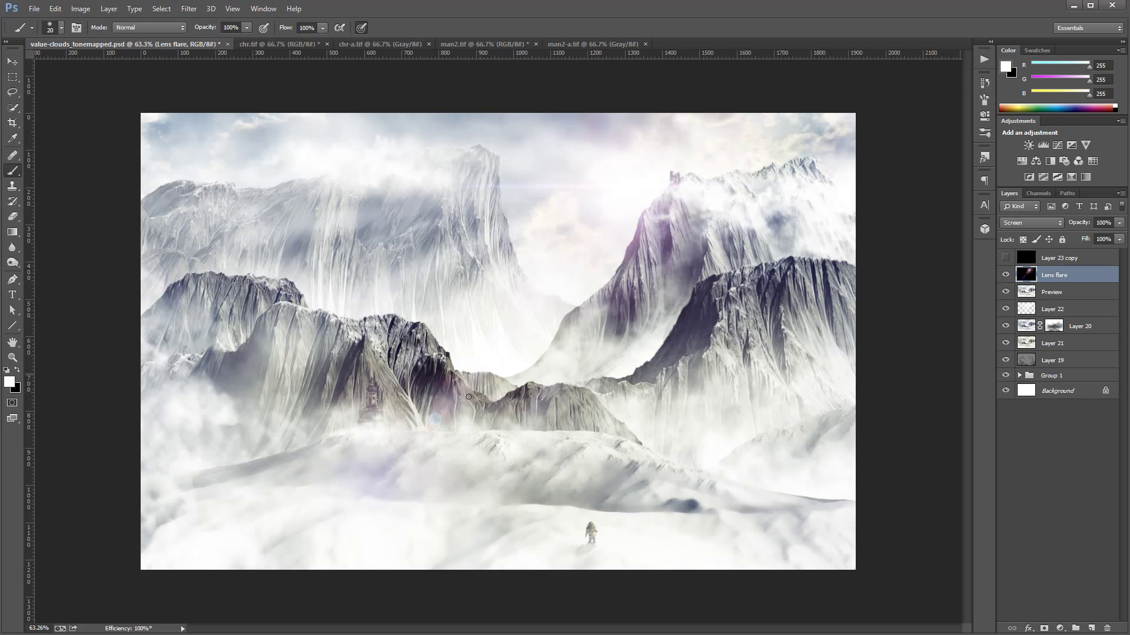
pyautogui.click(1006, 274)
pyautogui.click(1007, 275)
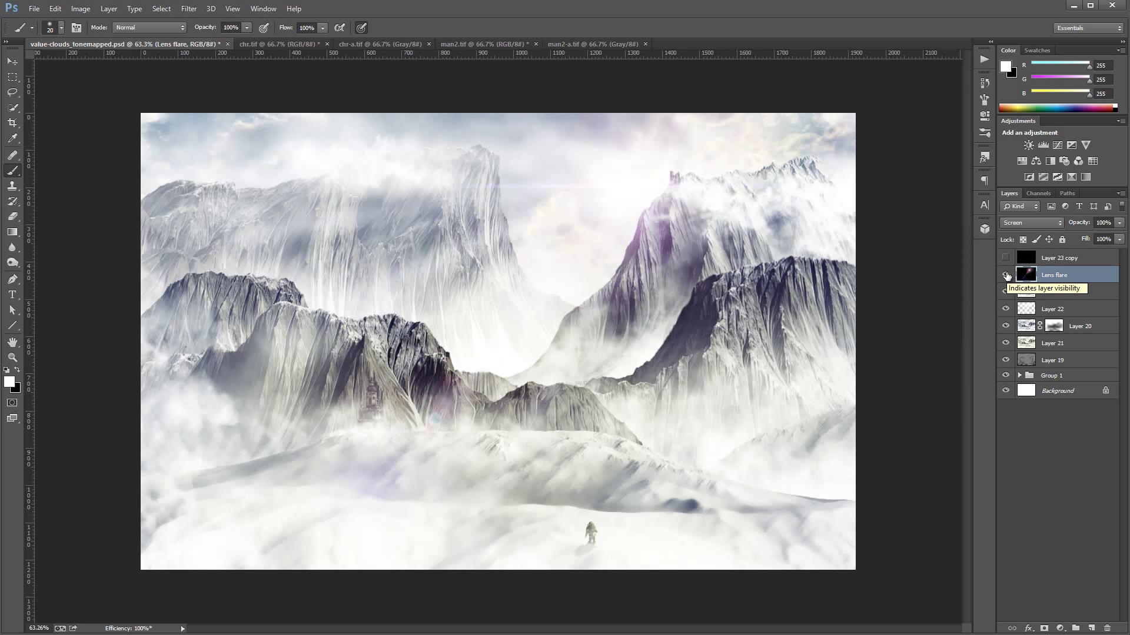
# - Delete the hidden Layer 23 copy above the Lens flare layer
pyautogui.click(1083, 260)
pyautogui.moveTo(1083, 260); pyautogui.dragTo(1107, 629)
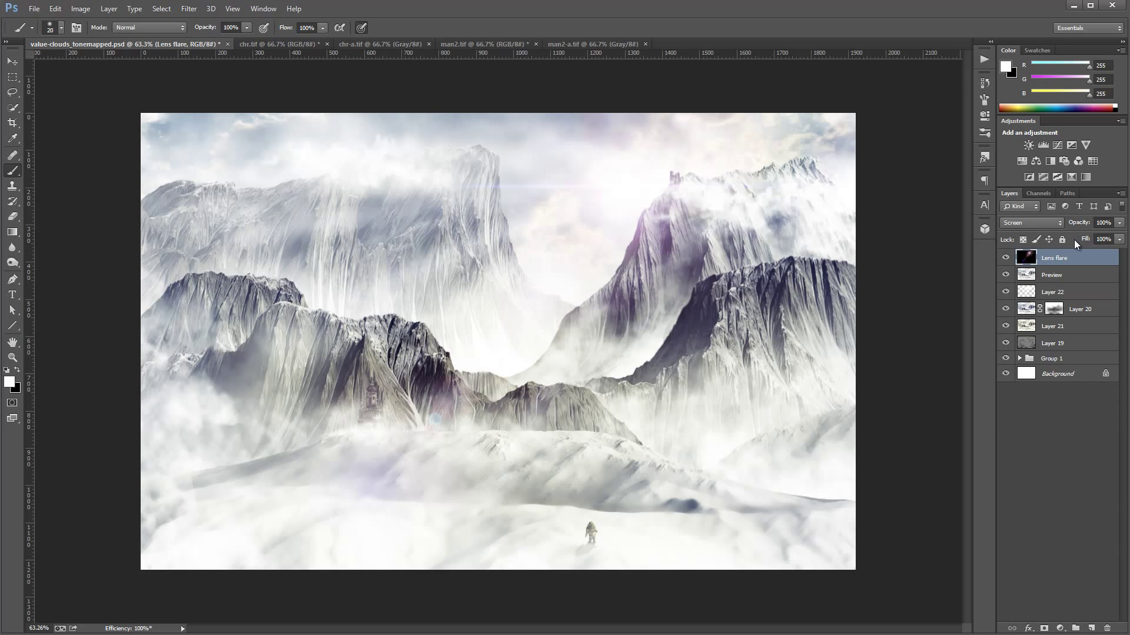
# - Add a Curves adjustment layer above the Lens flare layer and lower its white point to output 0
pyautogui.click(1053, 629)
pyautogui.click(1064, 447)
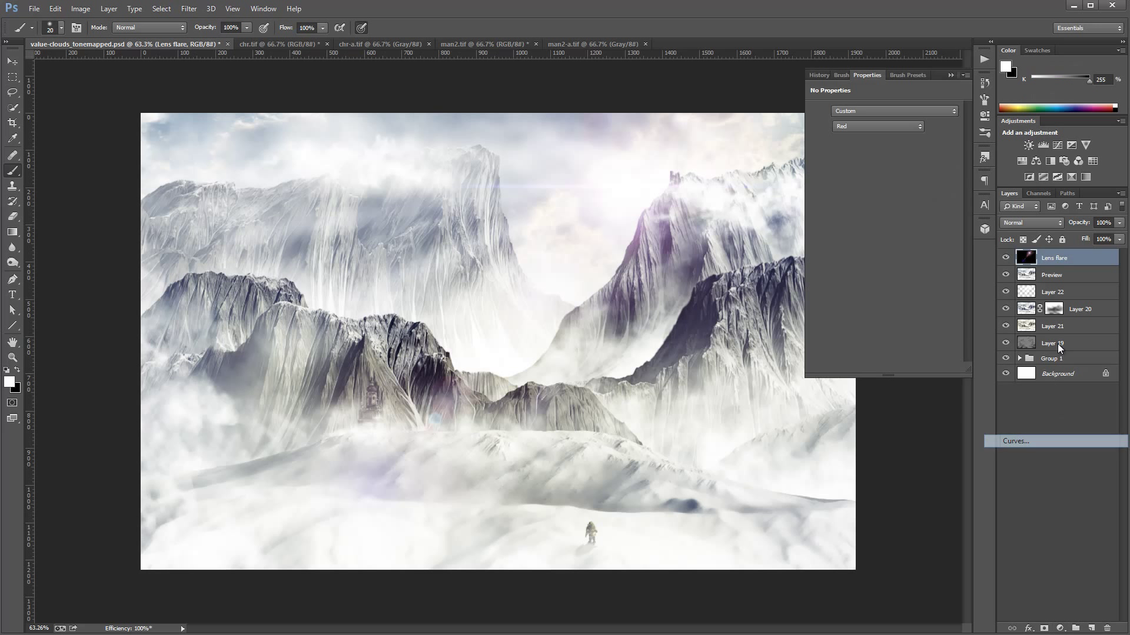
pyautogui.moveTo(952, 139); pyautogui.dragTo(953, 258)
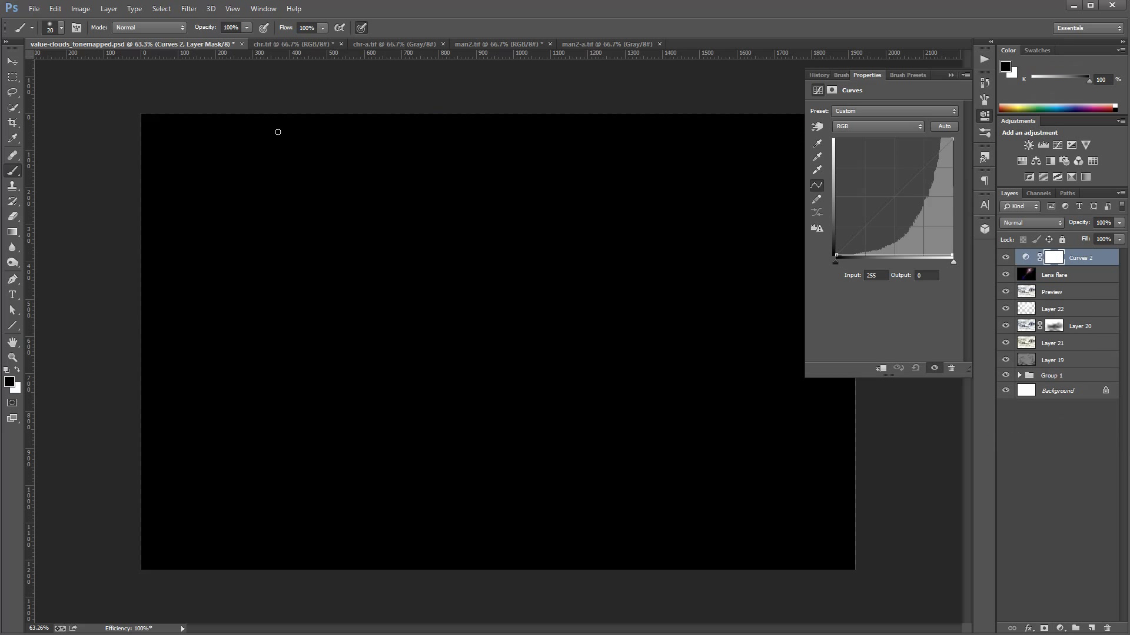
# - Fill a rectangle inset slightly from the canvas edges with black on the Curves mask, leaving only a dark border, and deselect
pyautogui.click(12, 77)
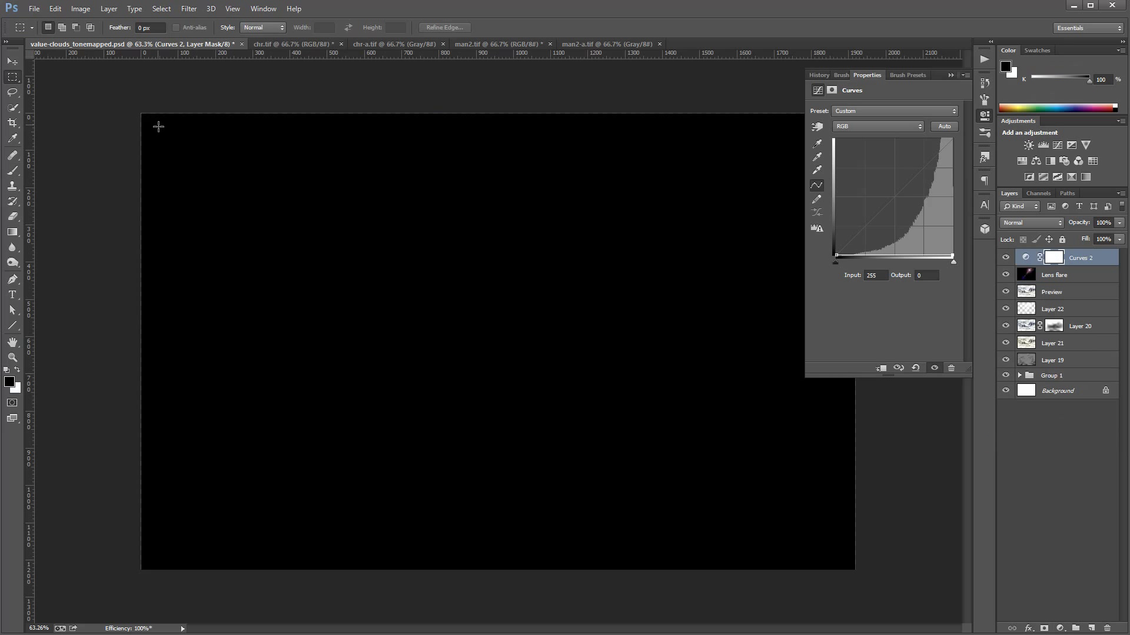
pyautogui.moveTo(159, 126); pyautogui.dragTo(840, 554)
pyautogui.hotkey('alt', 'BackSpace')
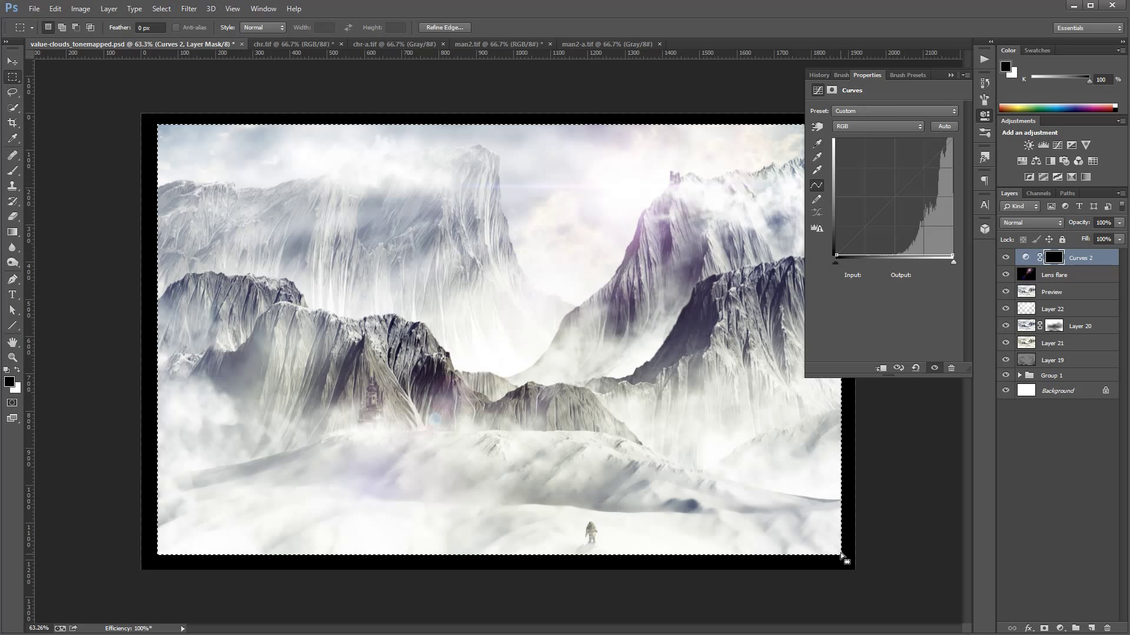
pyautogui.hotkey('ctrl', 'd')
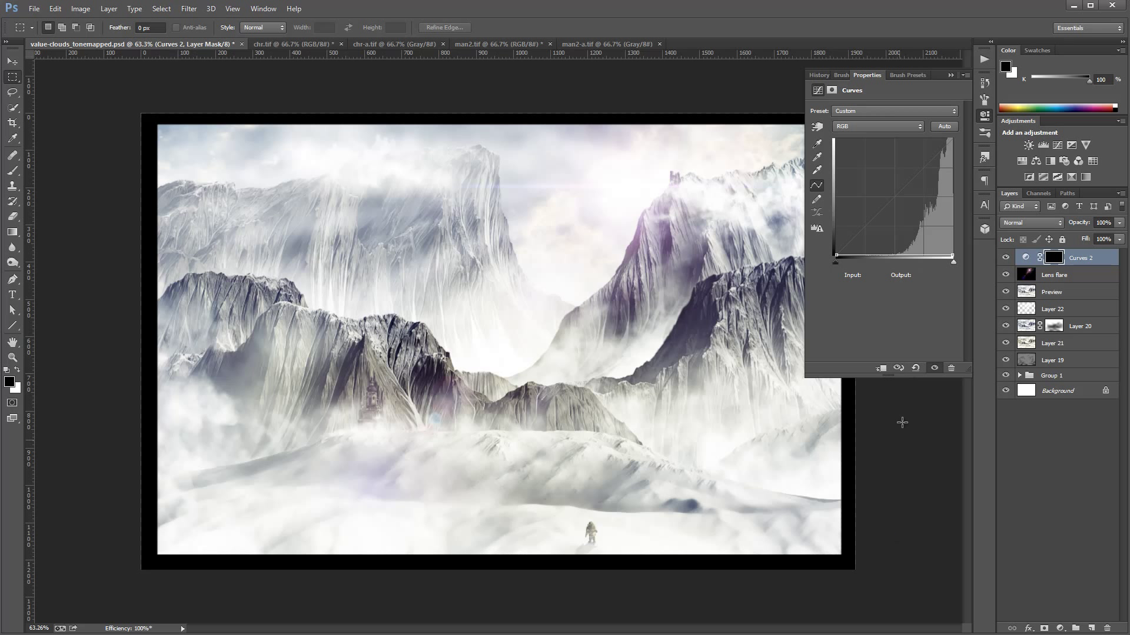
# - Feather the Curves mask by 42.2 px and set the layer to Soft Light, comparing the vignette on and off
pyautogui.click(831, 90)
pyautogui.moveTo(814, 189); pyautogui.dragTo(887, 189)
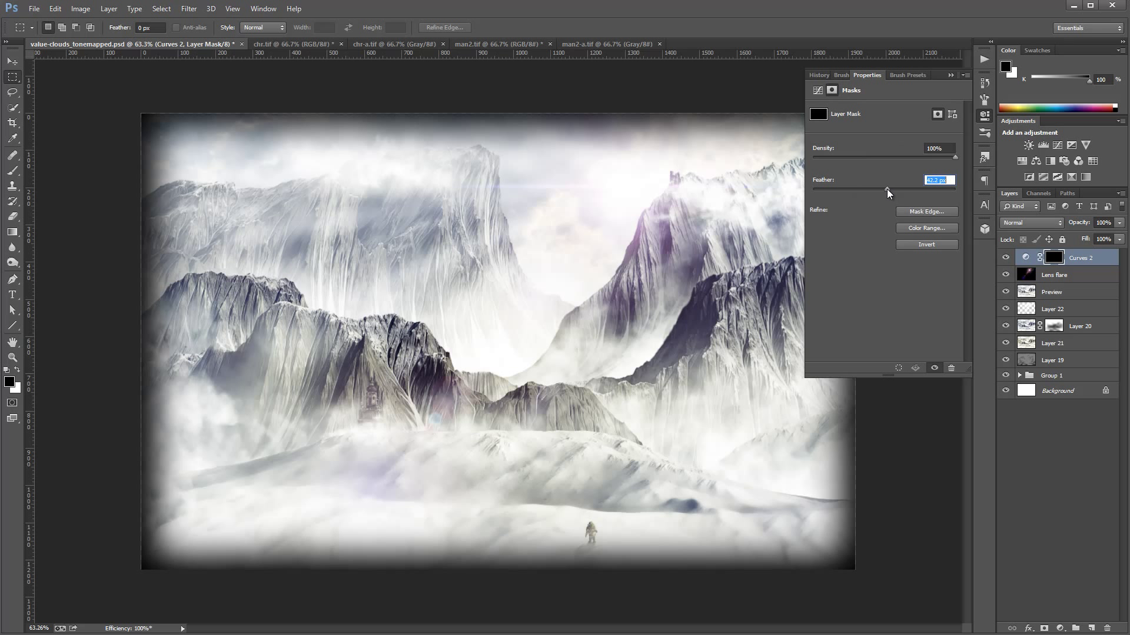
pyautogui.click(1053, 223)
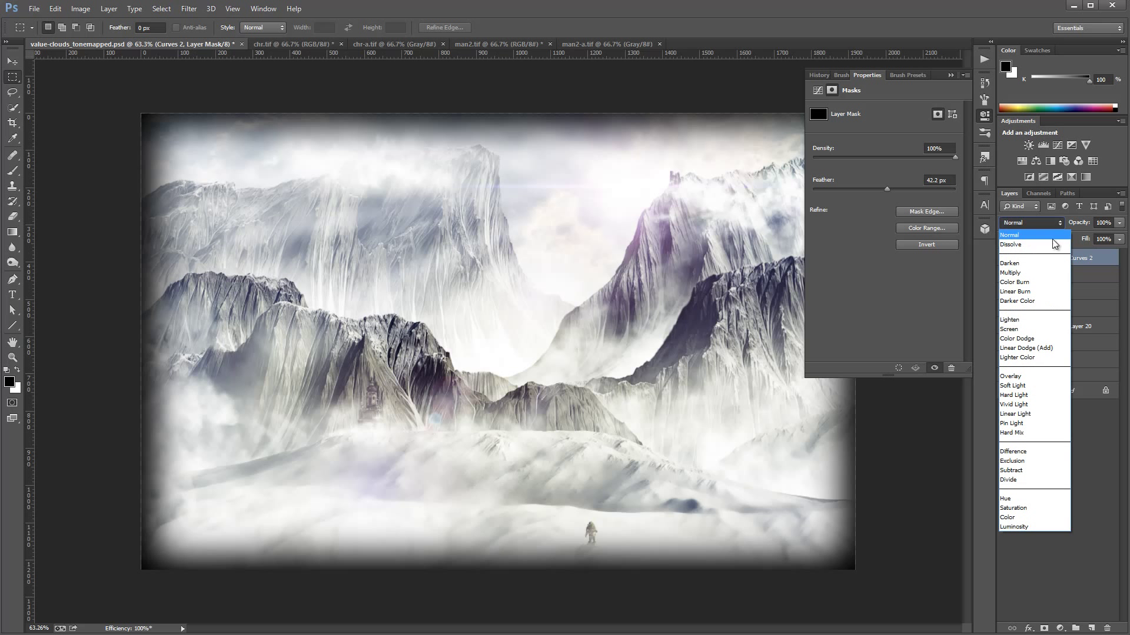
pyautogui.click(1037, 385)
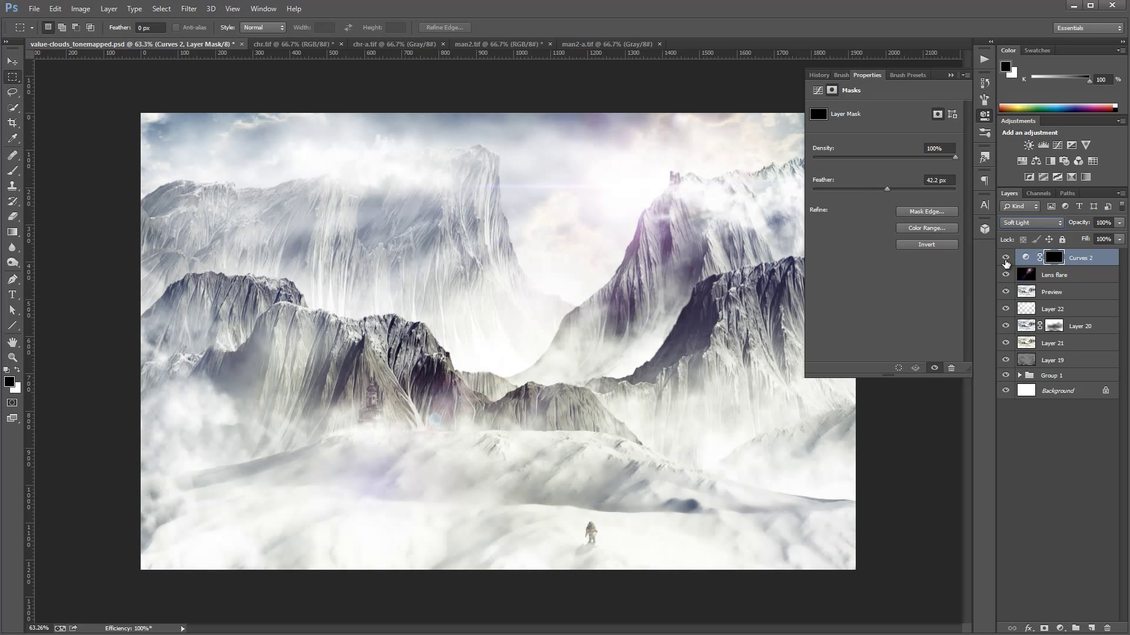
pyautogui.click(1006, 259)
pyautogui.click(1006, 258)
pyautogui.click(1007, 258)
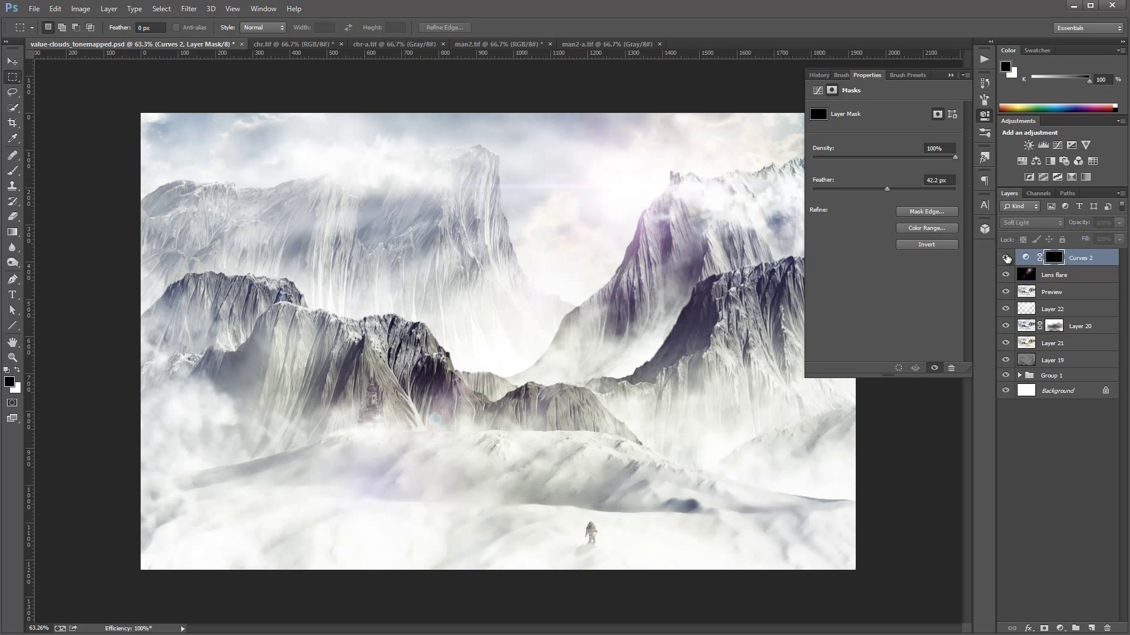
pyautogui.click(1007, 258)
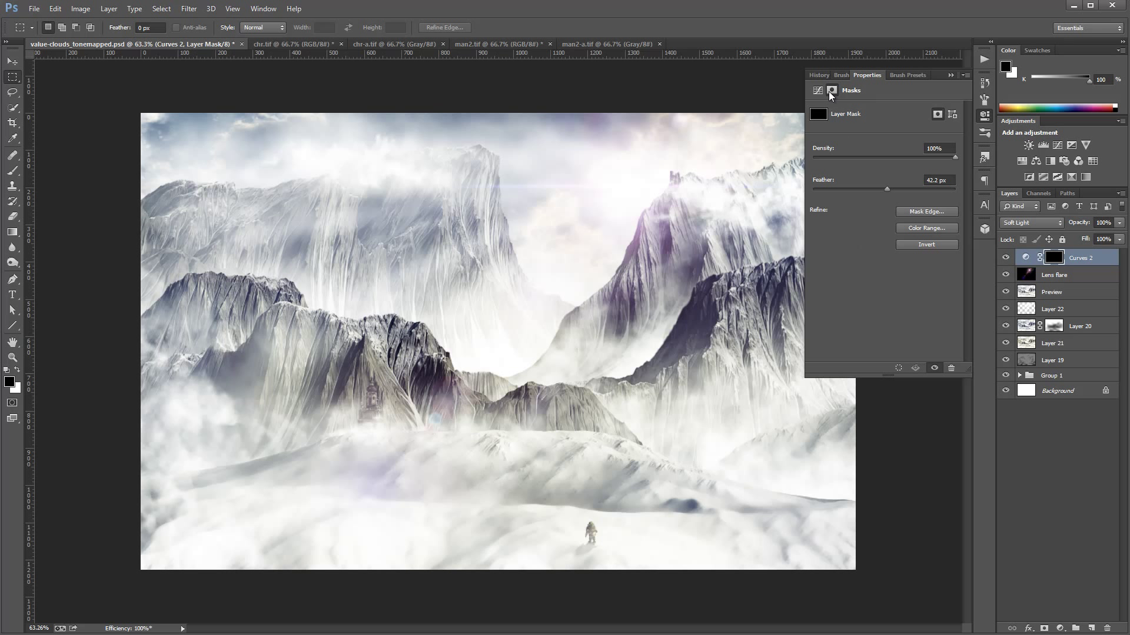
# - Brighten the vignette by reshaping its curve so input 4 outputs 255, comparing the image with and without it
pyautogui.click(818, 90)
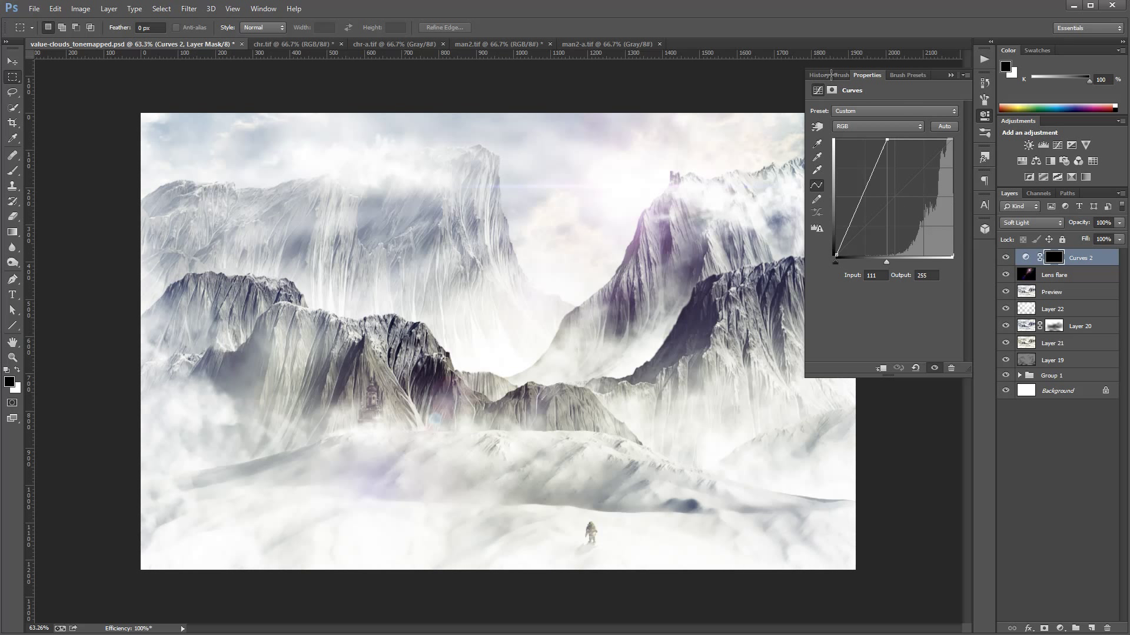
pyautogui.click(1005, 259)
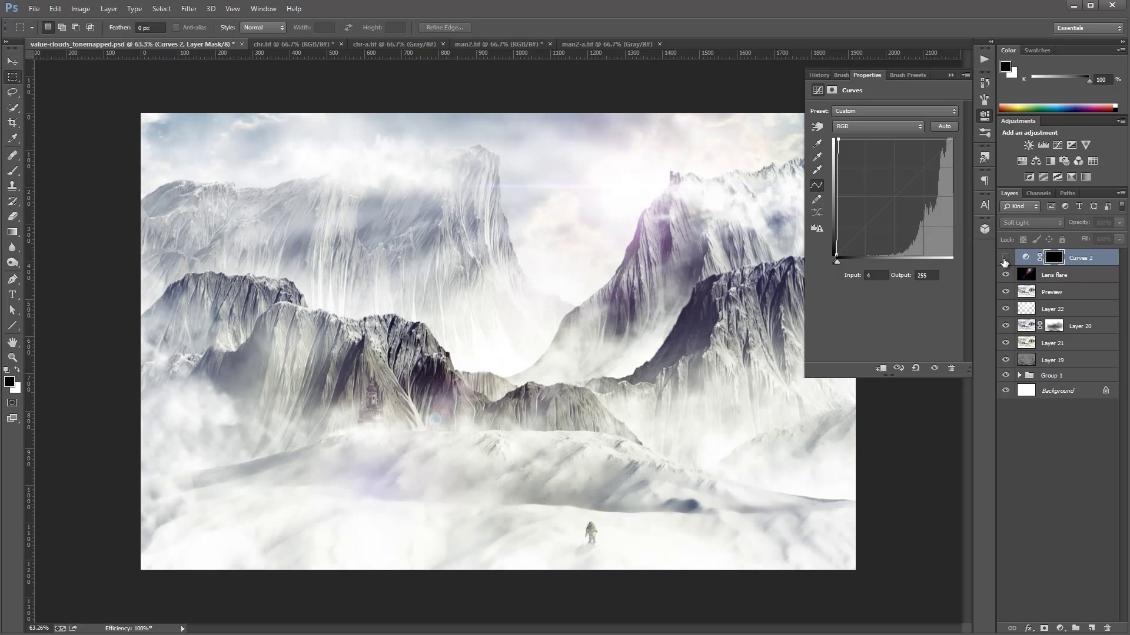
pyautogui.click(1005, 259)
pyautogui.click(1005, 259)
pyautogui.click(1005, 258)
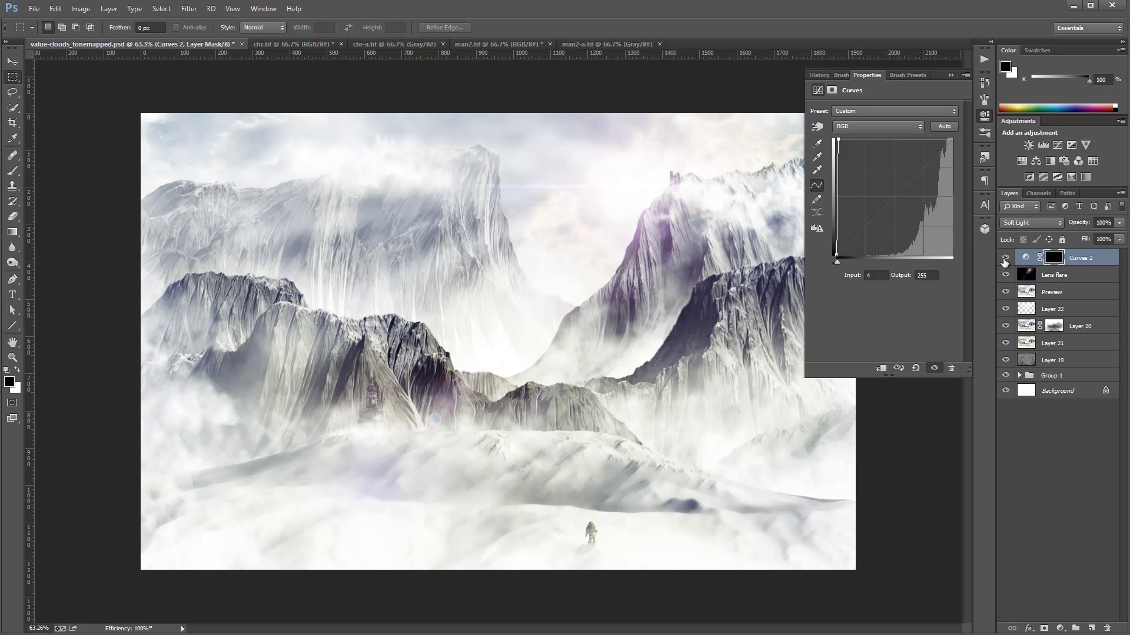
pyautogui.click(1005, 259)
pyautogui.click(1004, 258)
pyautogui.click(984, 116)
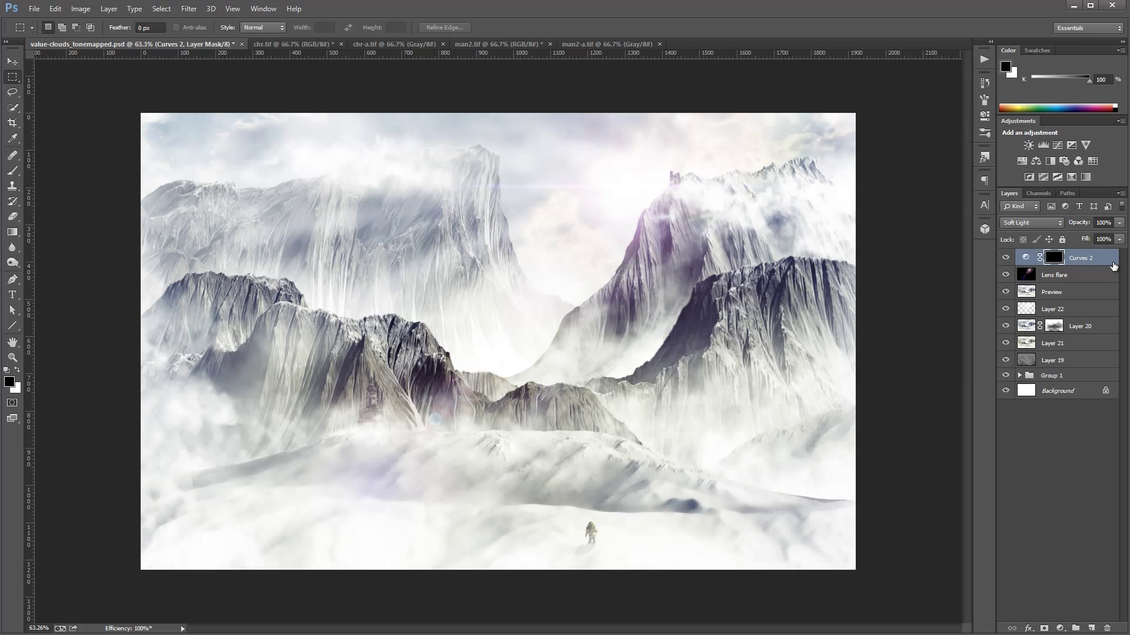
# - Stamp all visible layers into a new layer above Curves 2 and set its blend mode to Overlay
pyautogui.hotkey('ctrl', 'shift', 'alt', 'e')
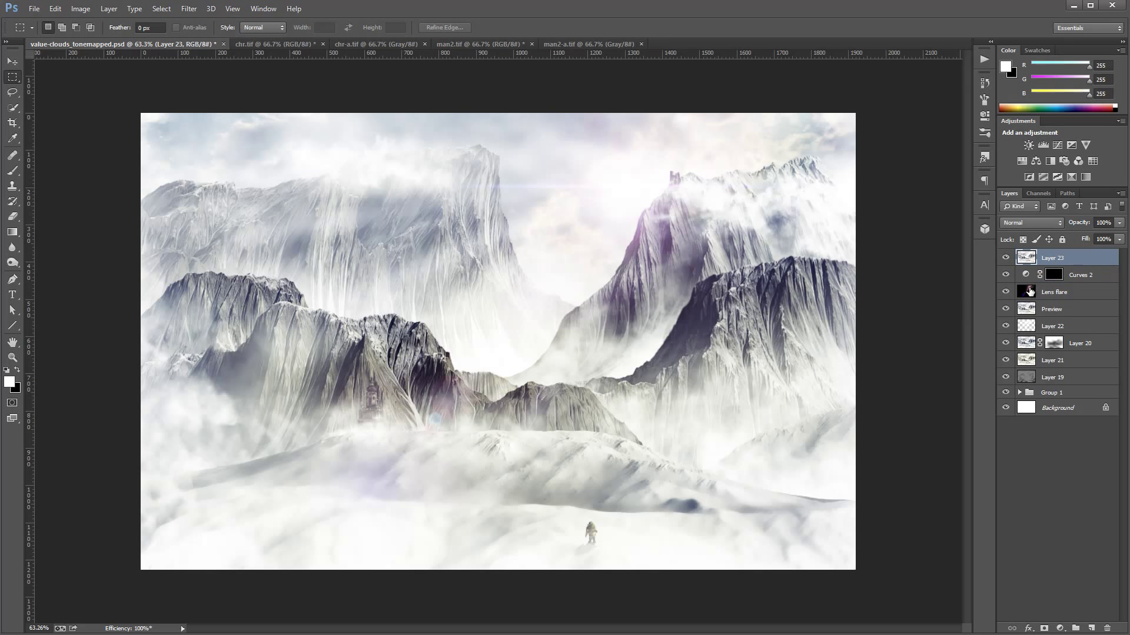
pyautogui.click(12, 61)
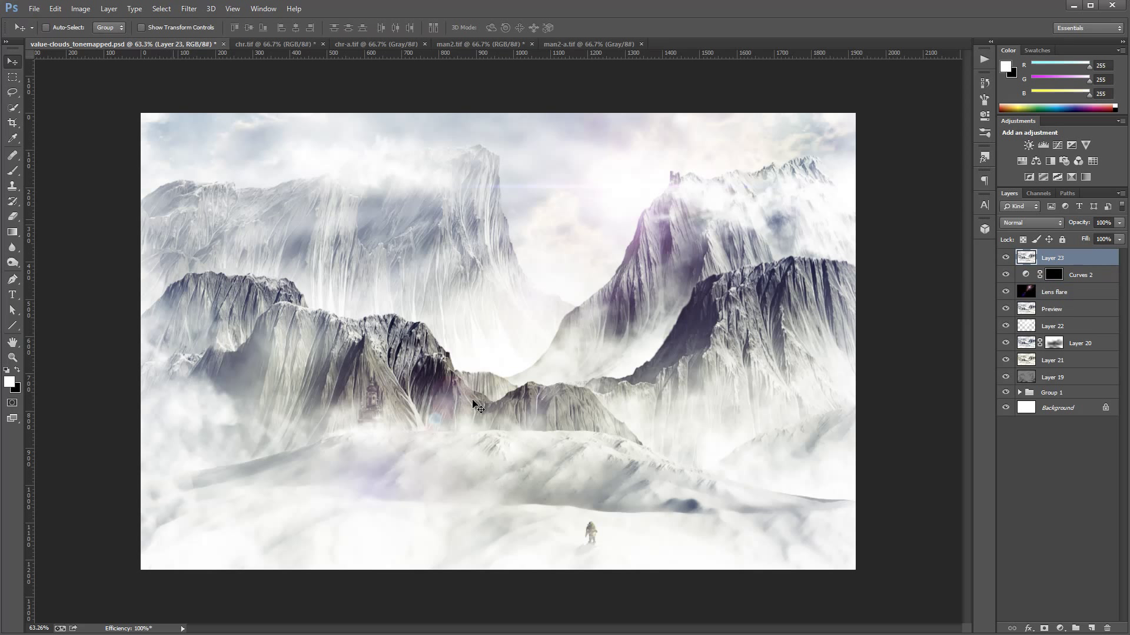
pyautogui.scroll(5, 444, 456)
pyautogui.scroll(-4, 444, 457)
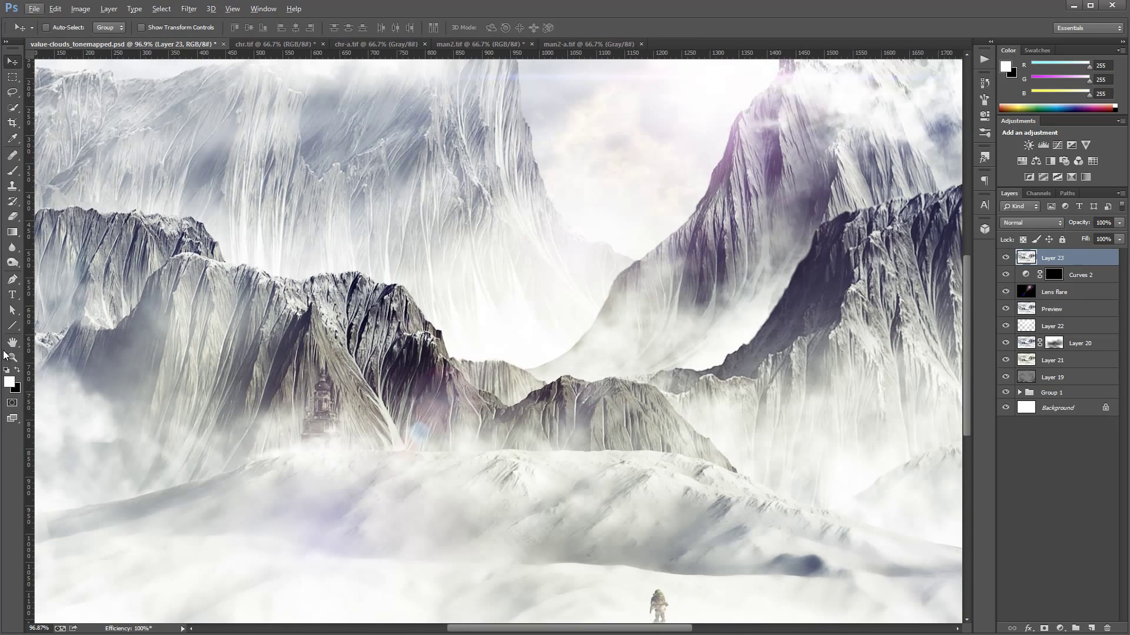
pyautogui.doubleClick(12, 357)
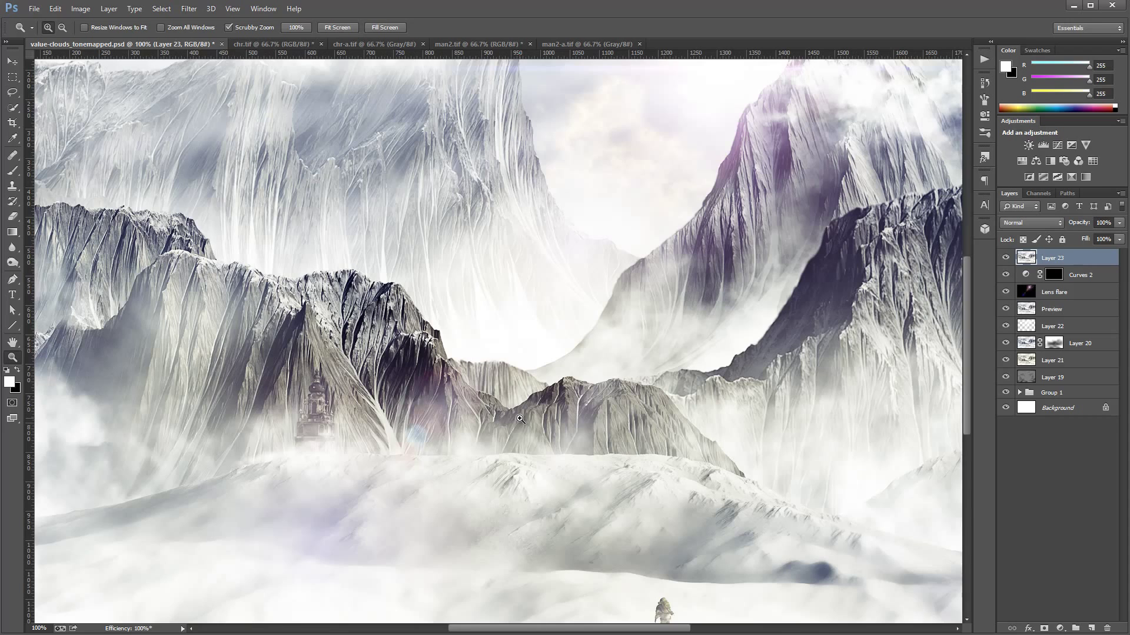
pyautogui.press('alt')
pyautogui.moveTo(465, 411); pyautogui.dragTo(493, 418)
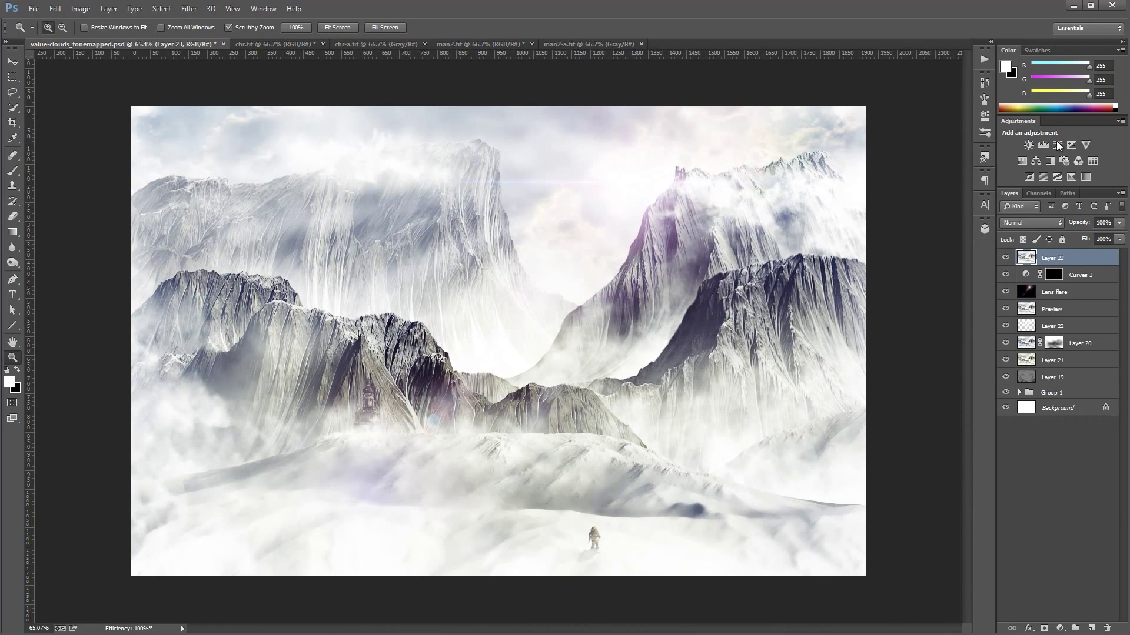
pyautogui.click(1031, 224)
pyautogui.click(1047, 376)
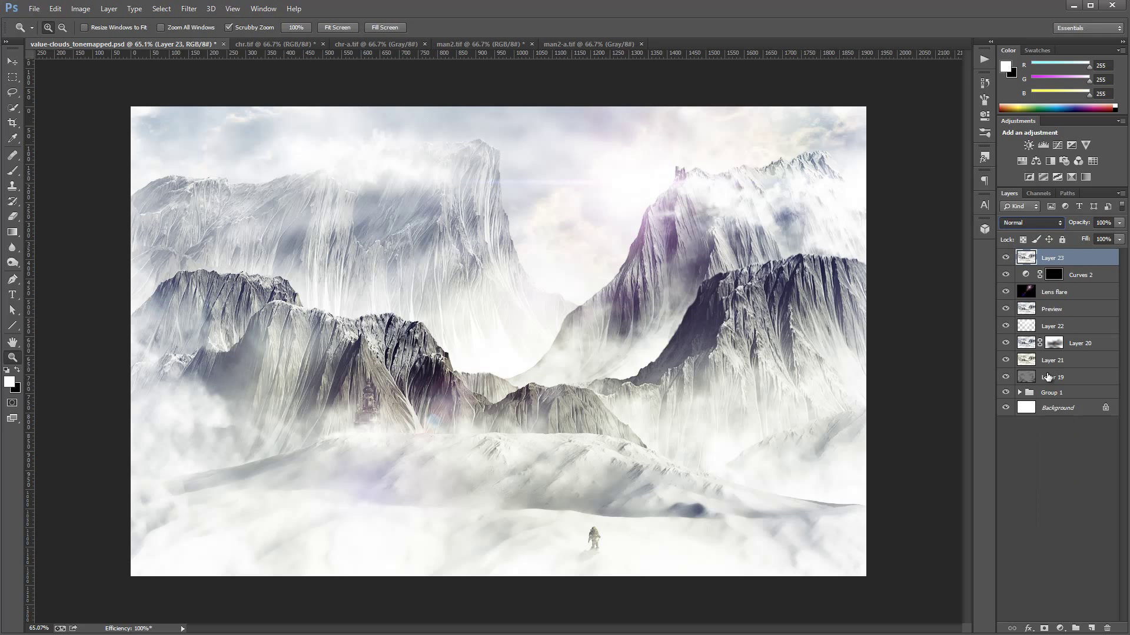
# - Sharpen the painting with a 1.0-pixel High Pass on the Overlay layer, reduce its fill to 37%, and inspect the detail
pyautogui.click(195, 8)
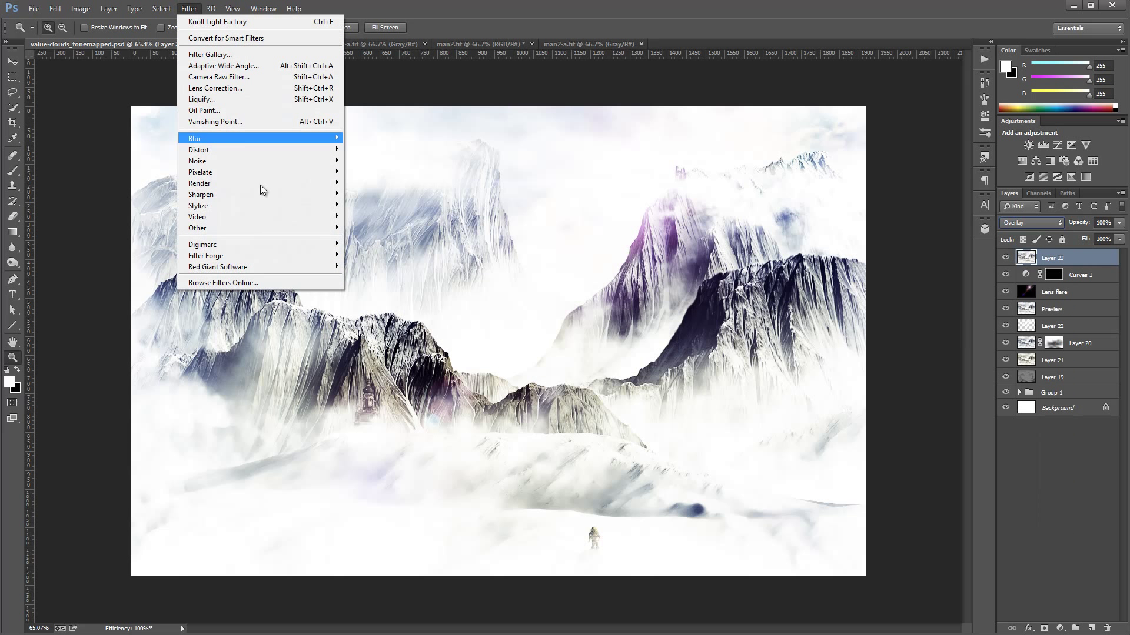
pyautogui.moveTo(287, 227)
pyautogui.click(153, 241)
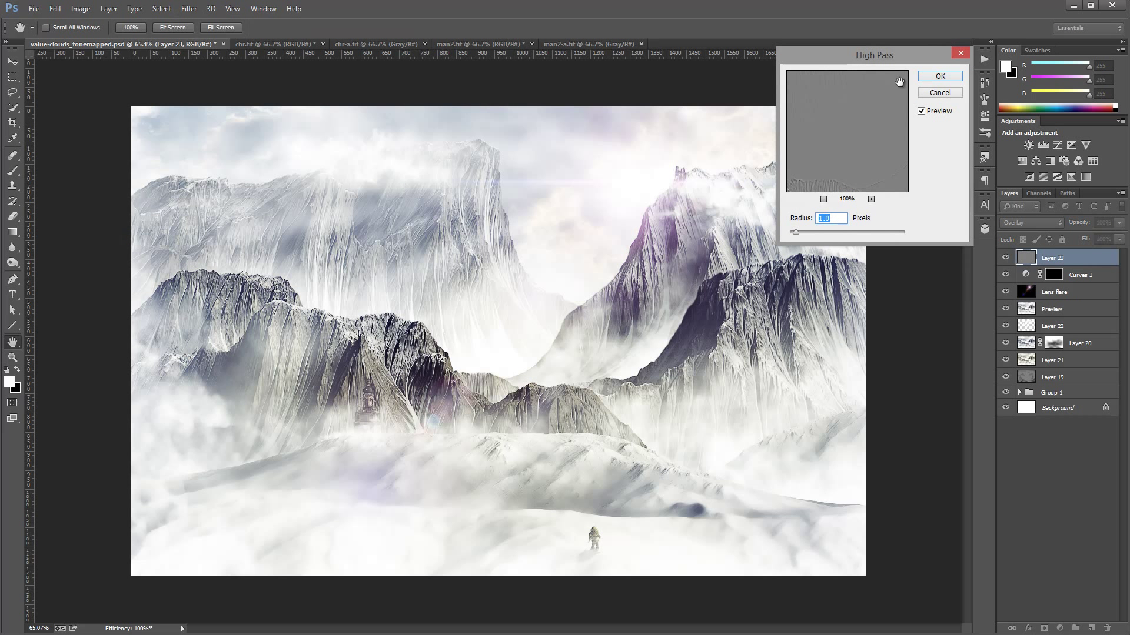
pyautogui.click(941, 76)
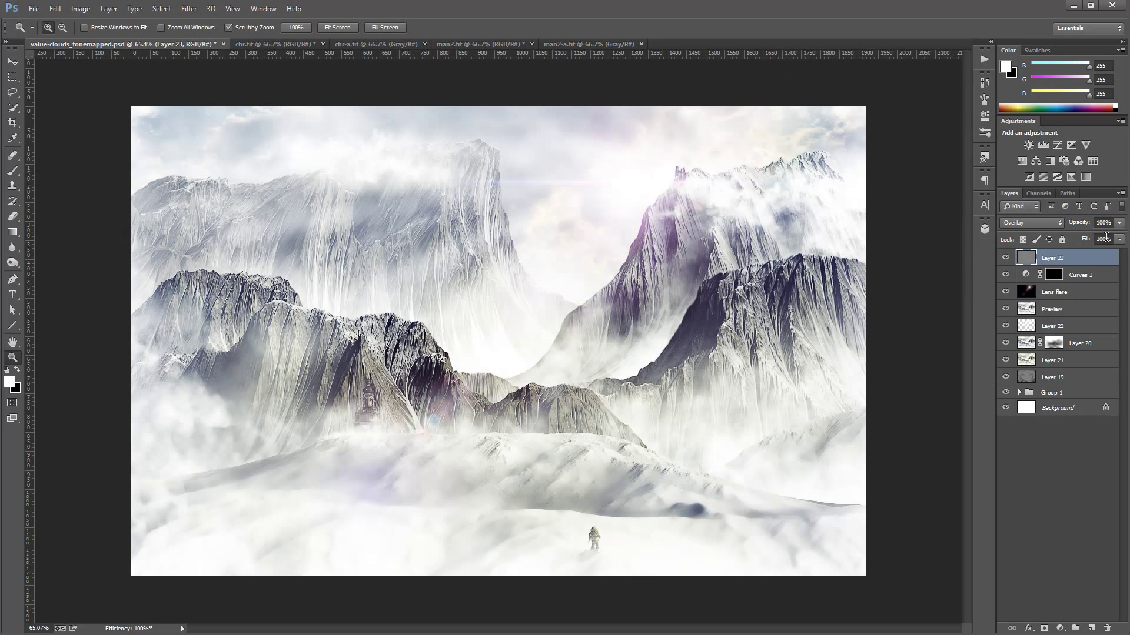
pyautogui.click(1119, 239)
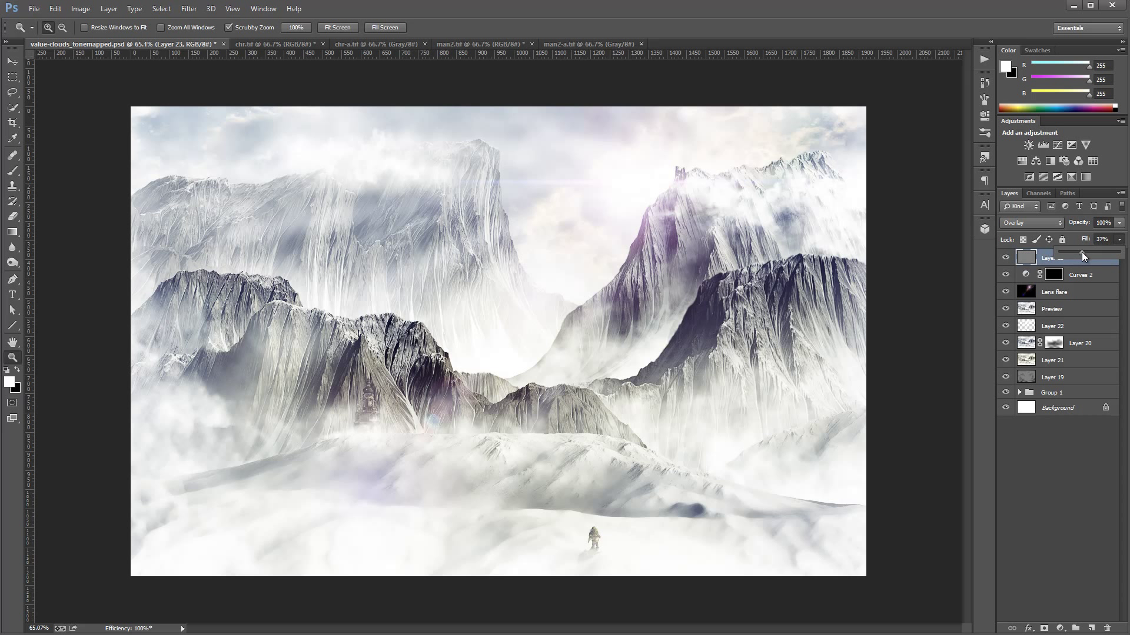
pyautogui.moveTo(338, 403); pyautogui.dragTo(521, 385)
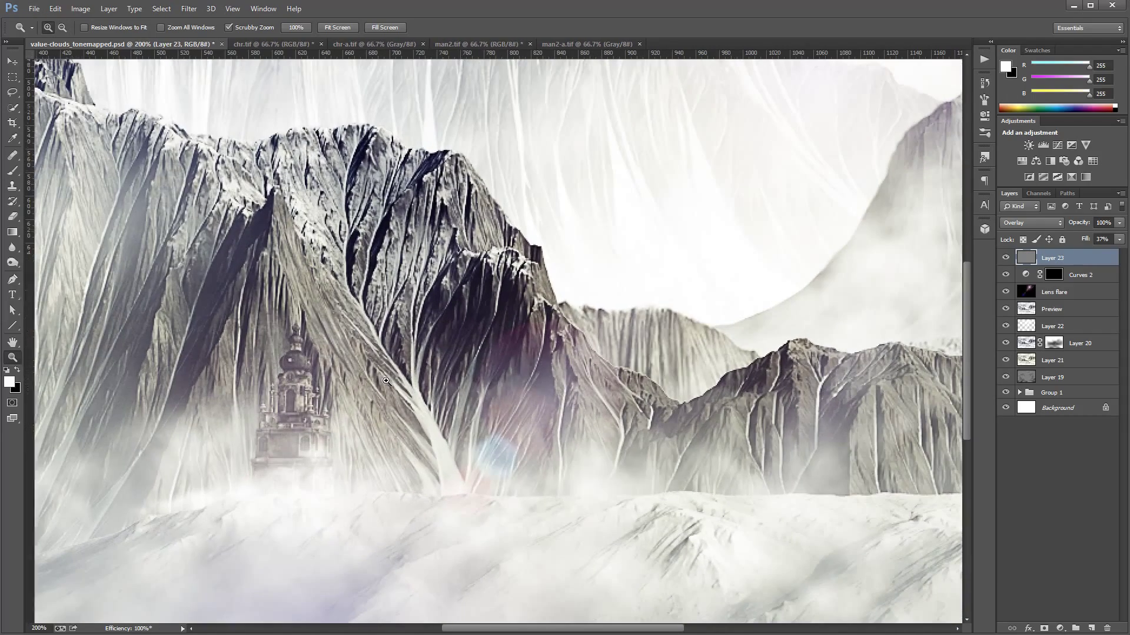
pyautogui.hotkey('ctrl', '-')
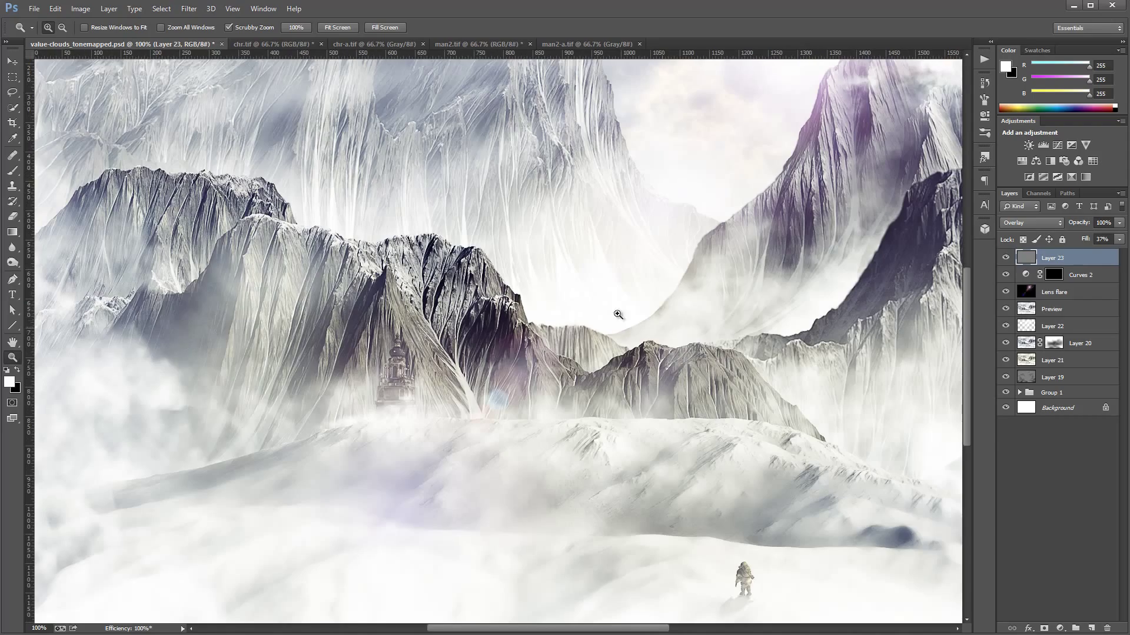
pyautogui.moveTo(564, 306); pyautogui.dragTo(650, 322)
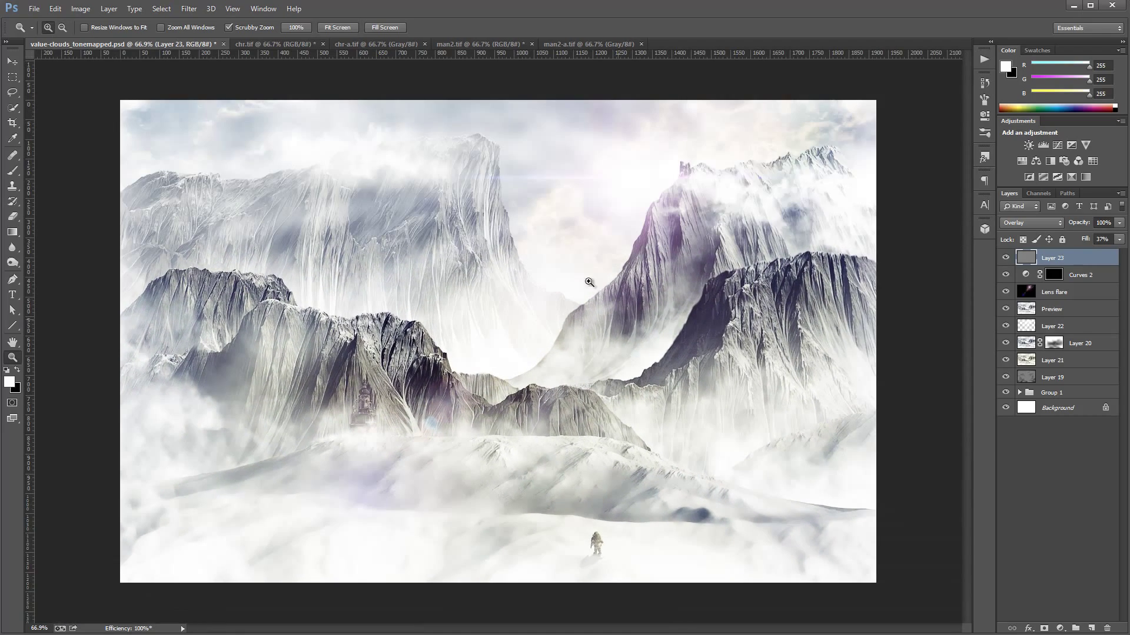
# - Activate the Brush tool and create an empty layer directly above the Preview layer
pyautogui.press('b')
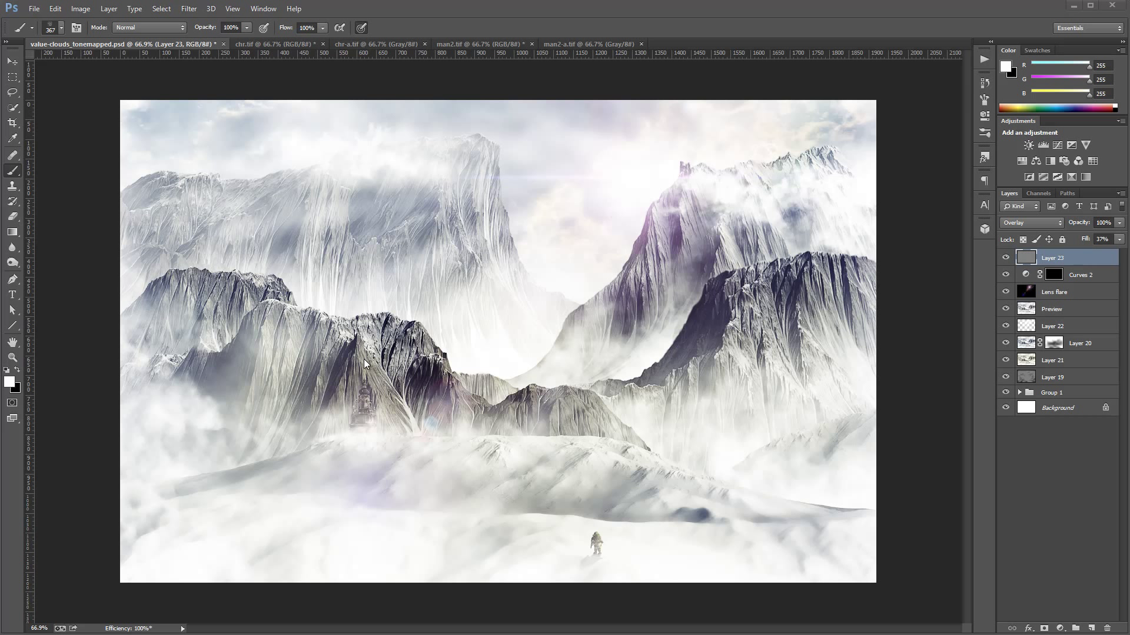
pyautogui.click(1076, 306)
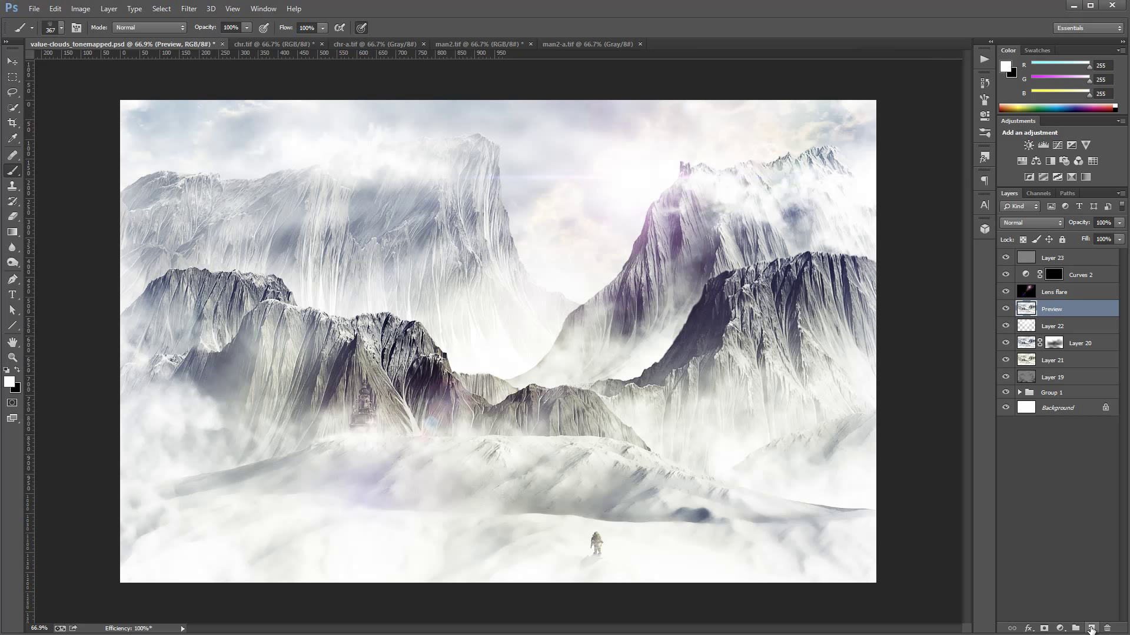
pyautogui.click(1090, 629)
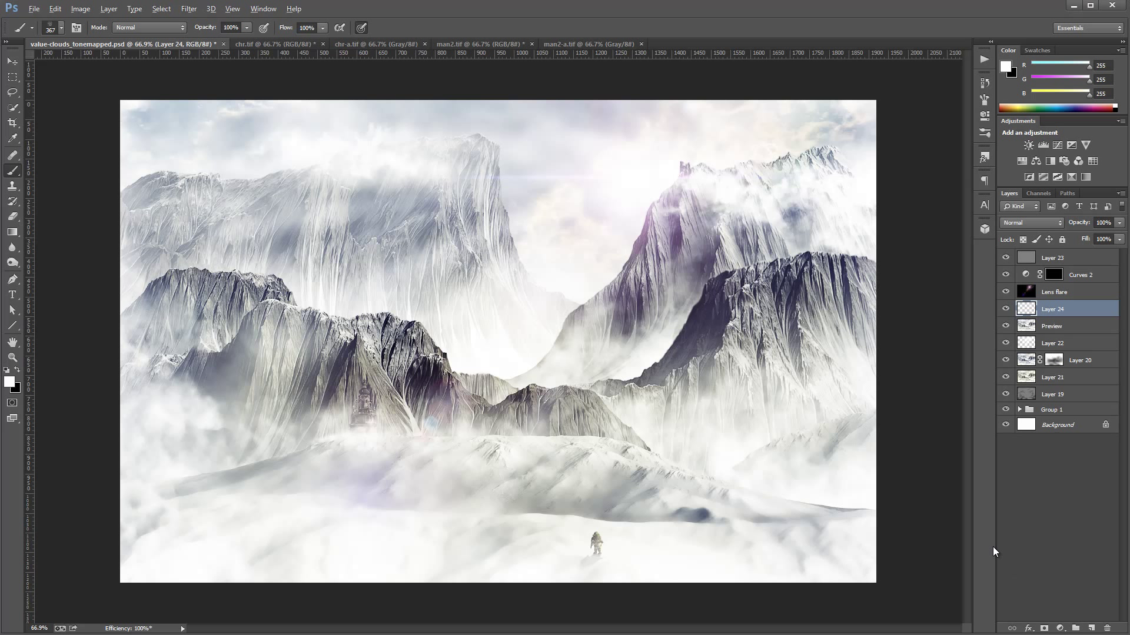
# - Fill Layer 24 with white and add uniform, monochromatic noise of about 150% to it
pyautogui.hotkey('alt', 'BackSpace')
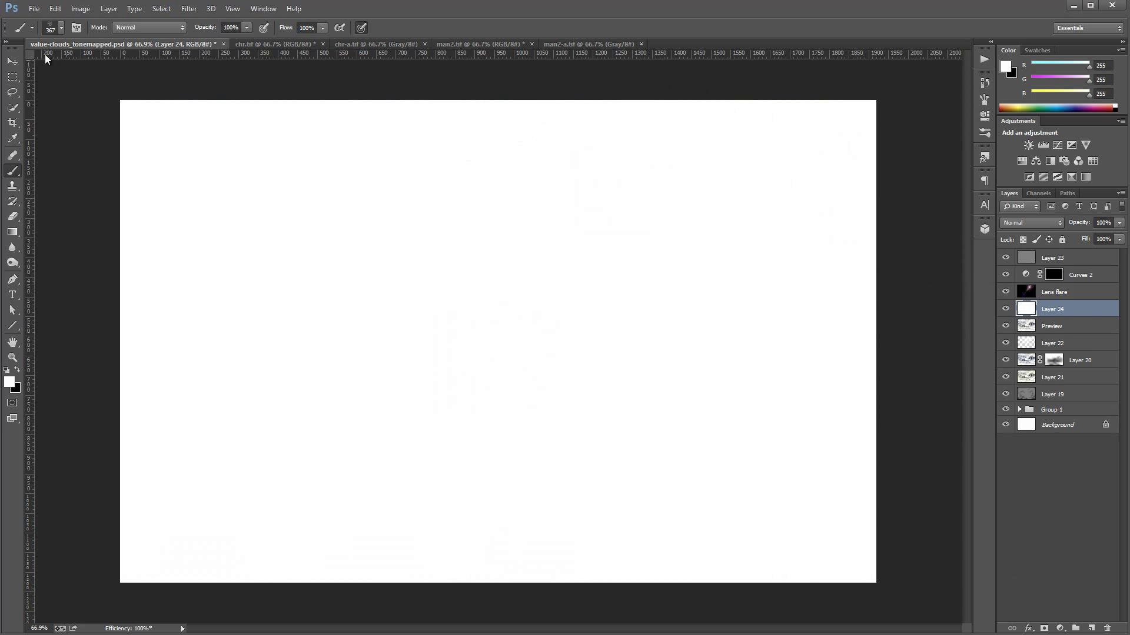
pyautogui.click(13, 61)
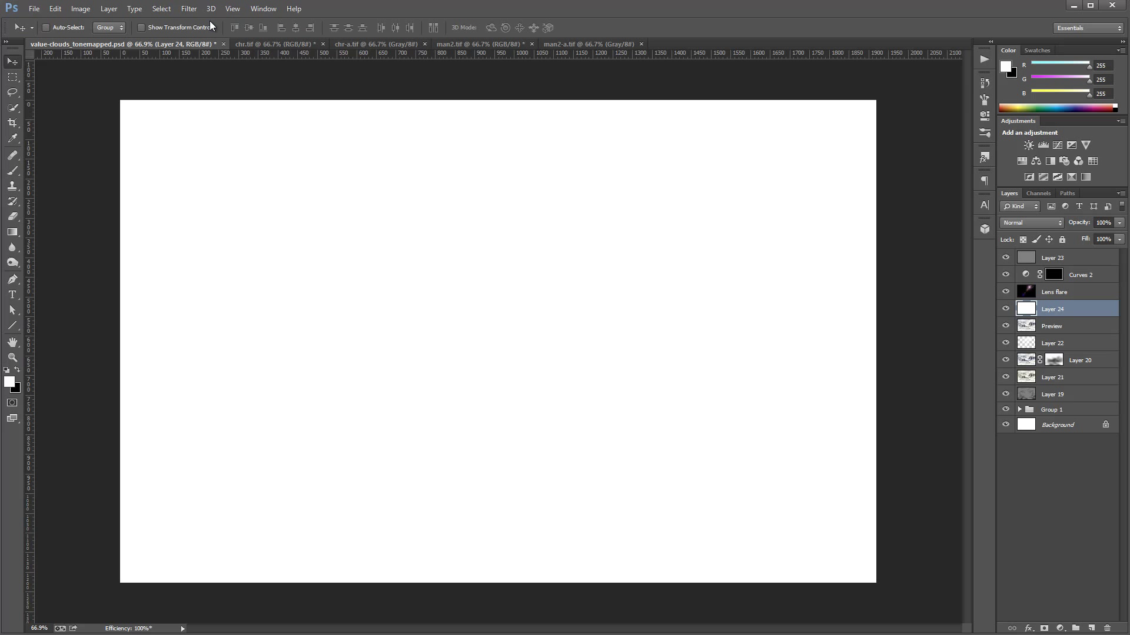
pyautogui.click(189, 9)
pyautogui.moveTo(233, 163)
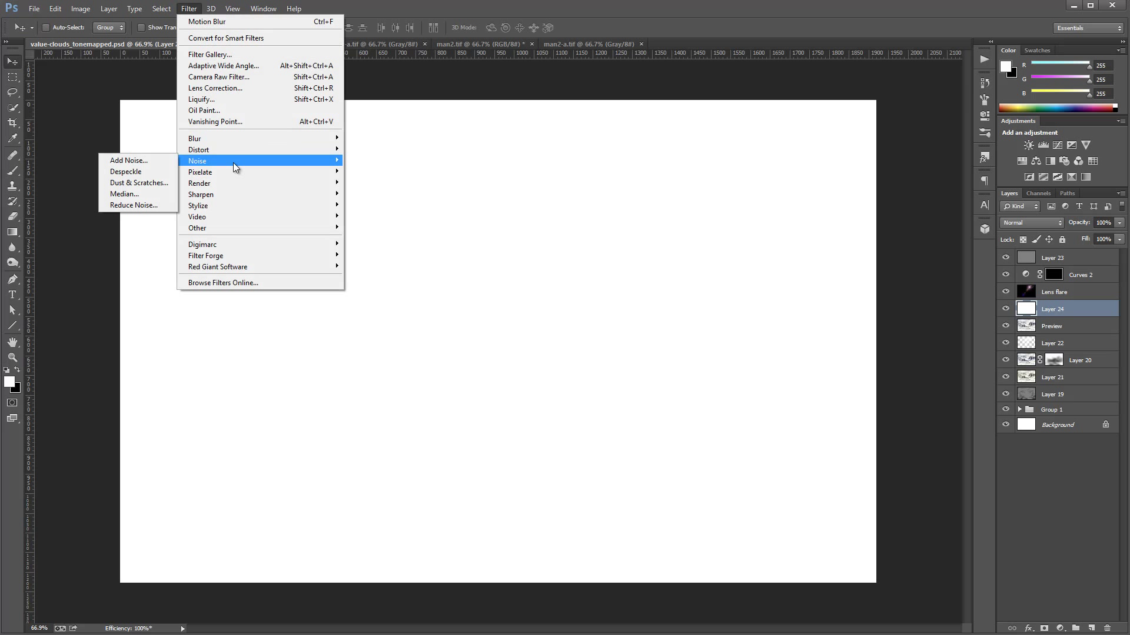
pyautogui.click(149, 161)
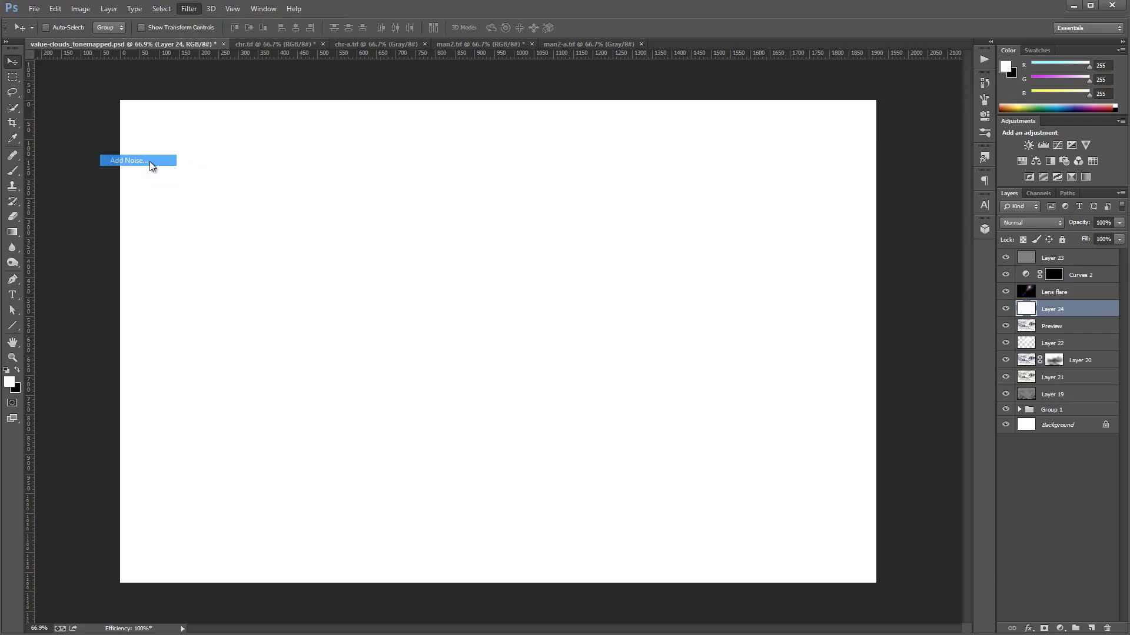
pyautogui.moveTo(617, 277); pyautogui.dragTo(627, 276)
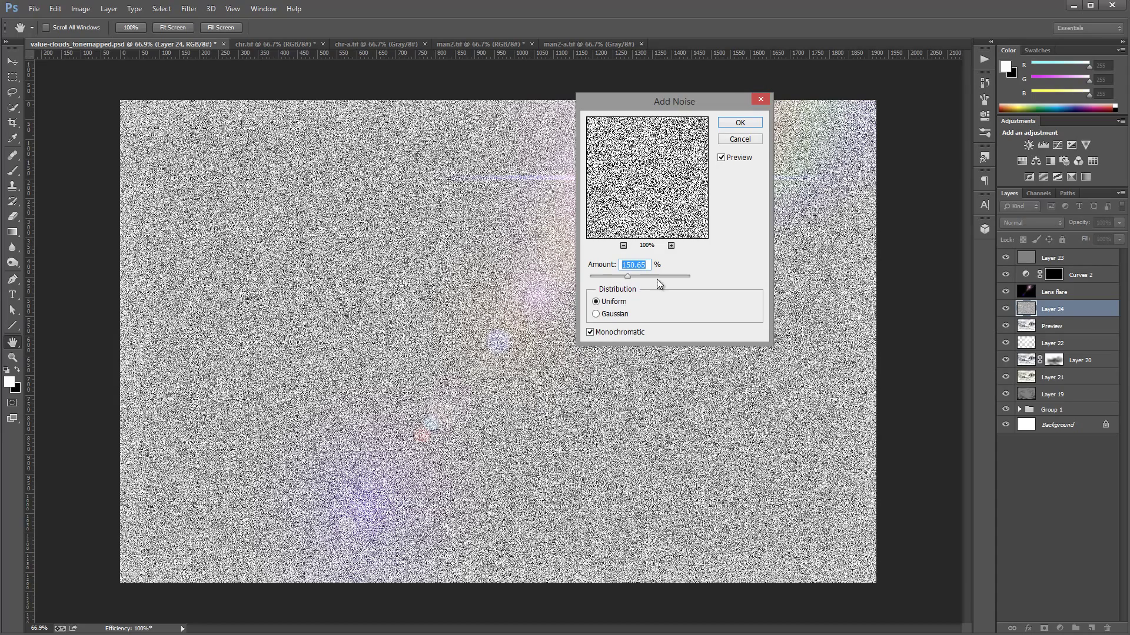
pyautogui.click(756, 123)
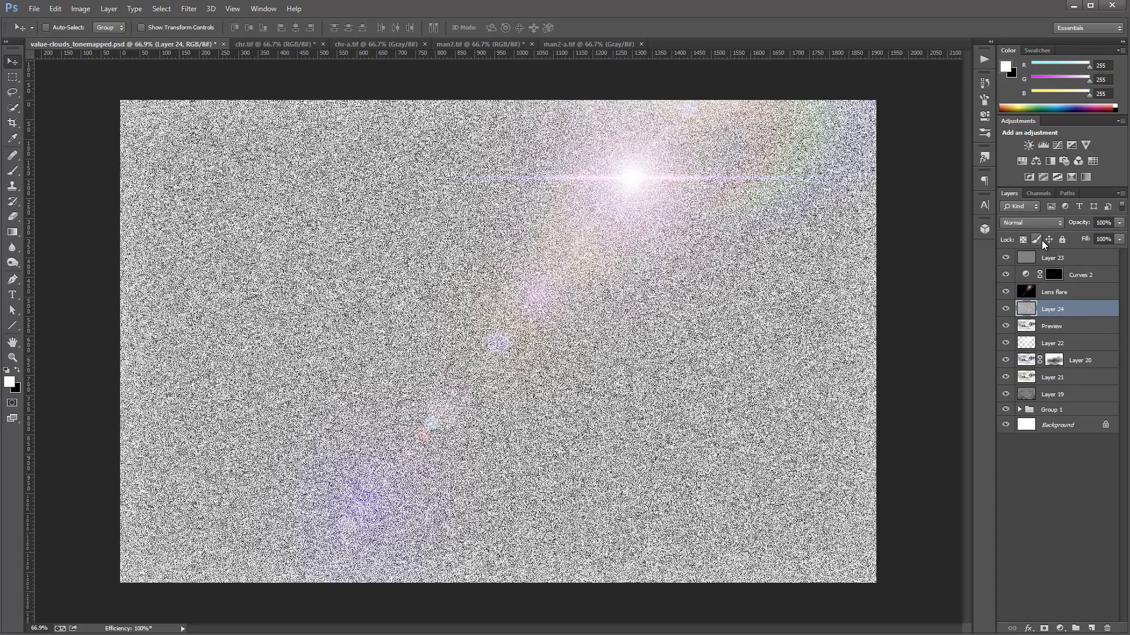
# - Blend the noise layer in Soft Light mode and streak its grain with a short diagonal Motion Blur
pyautogui.click(1042, 221)
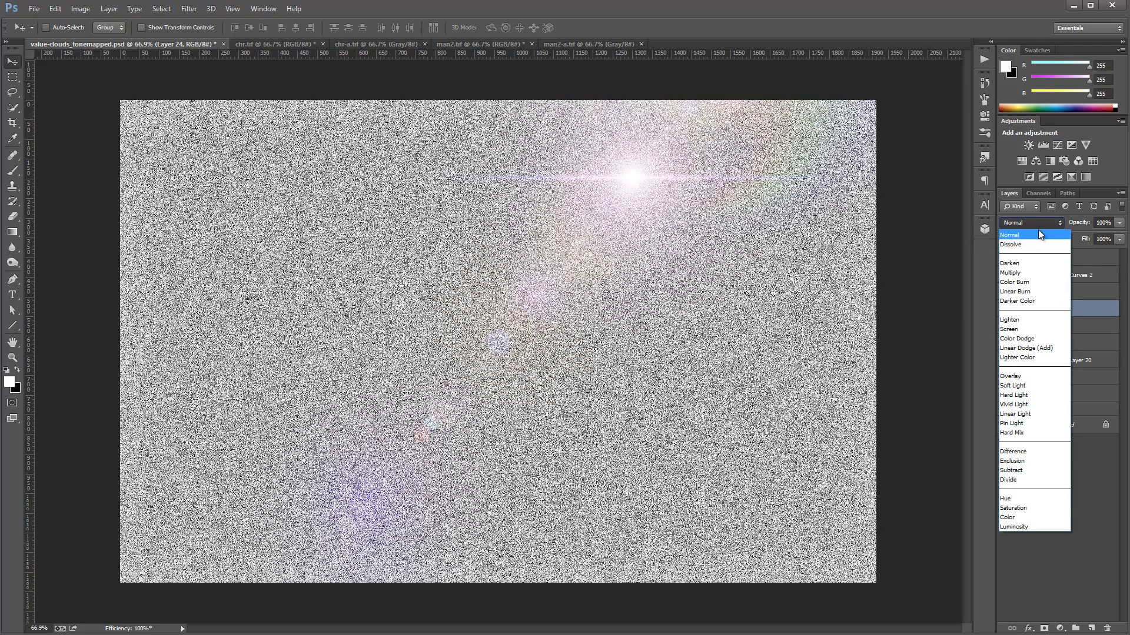
pyautogui.click(1033, 387)
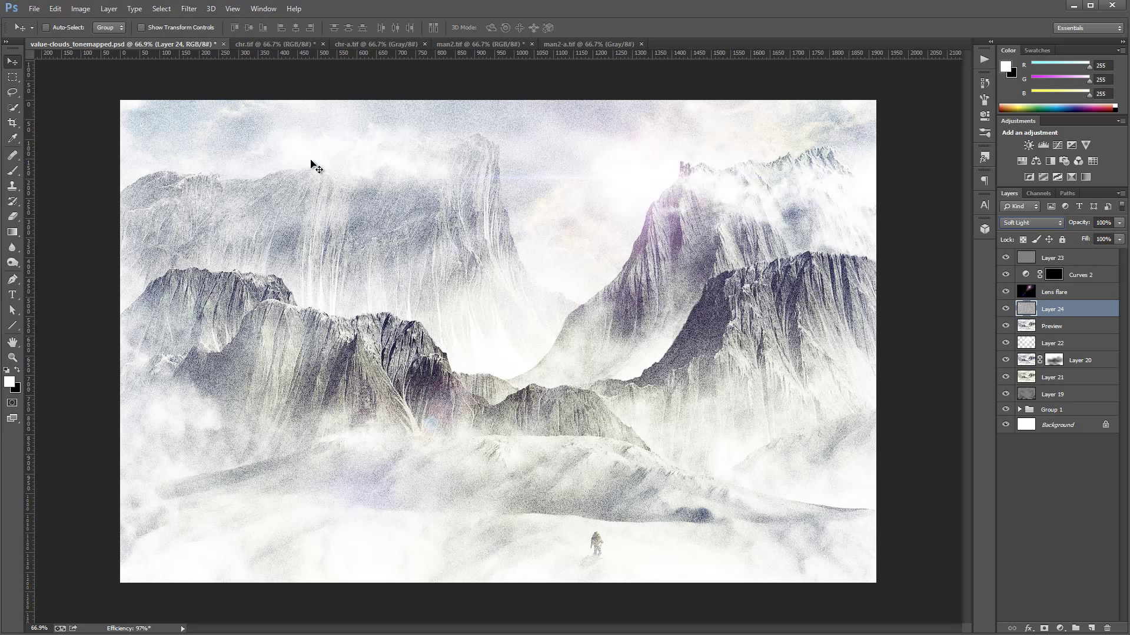
pyautogui.click(184, 12)
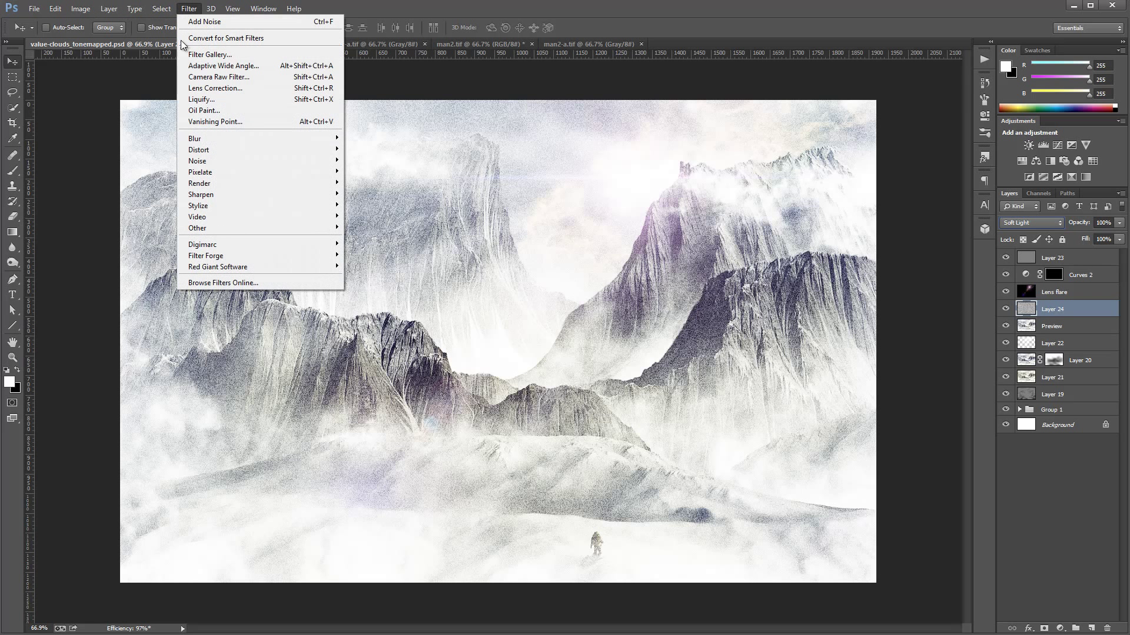
pyautogui.moveTo(225, 136)
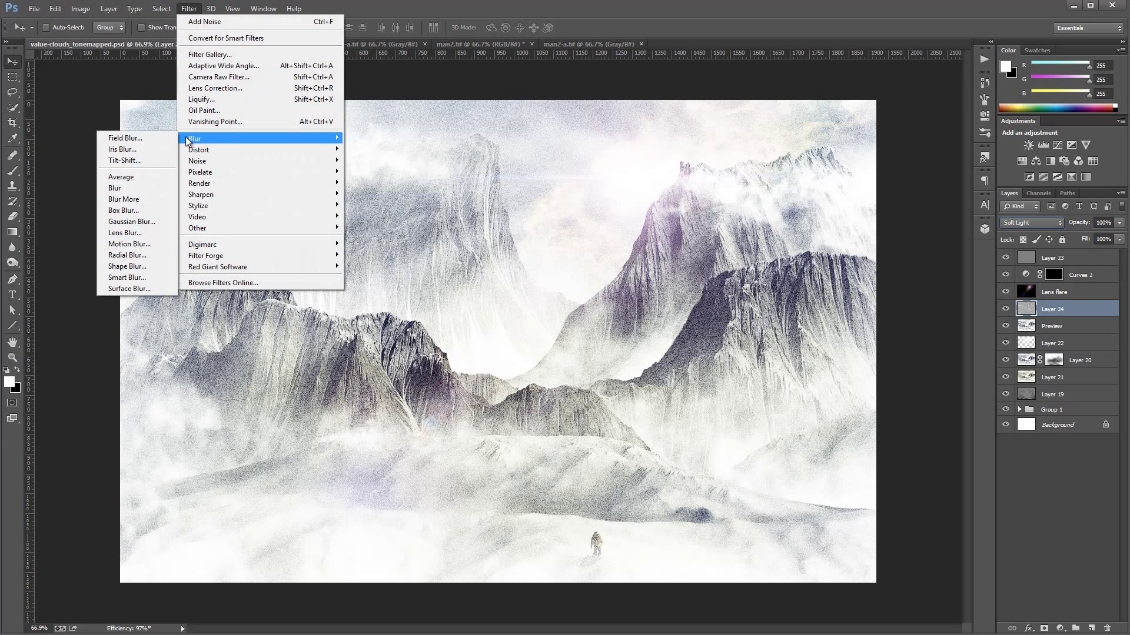
pyautogui.click(143, 241)
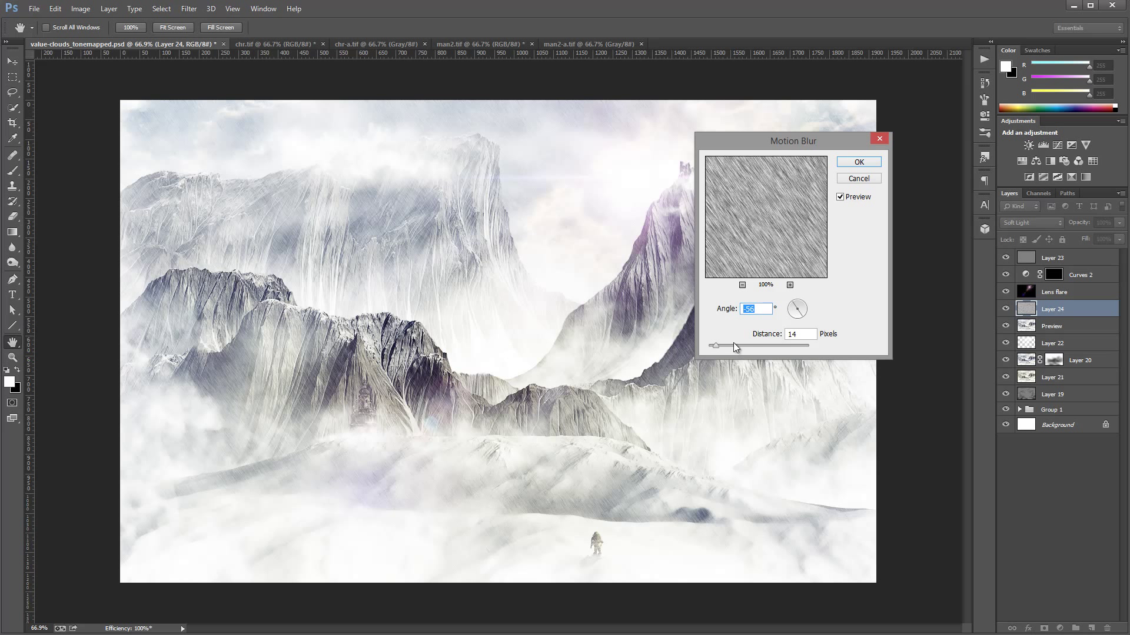
pyautogui.moveTo(717, 345); pyautogui.dragTo(715, 349)
pyautogui.click(856, 163)
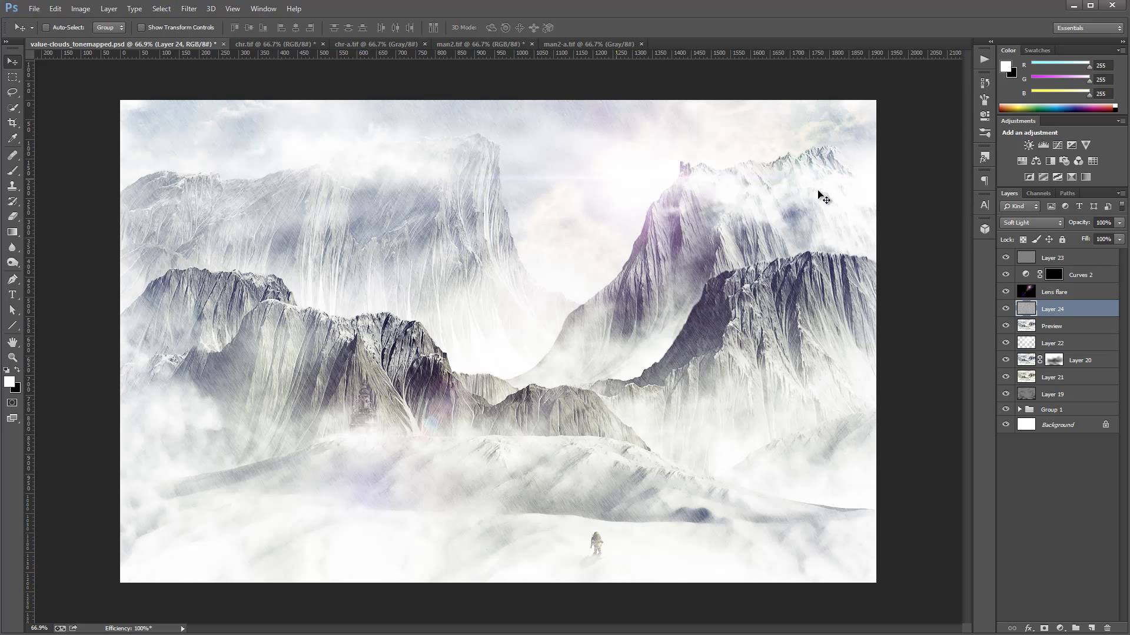
# - Add a white layer mask to Layer 24 and choose a soft round brush of 70 px
pyautogui.click(1044, 628)
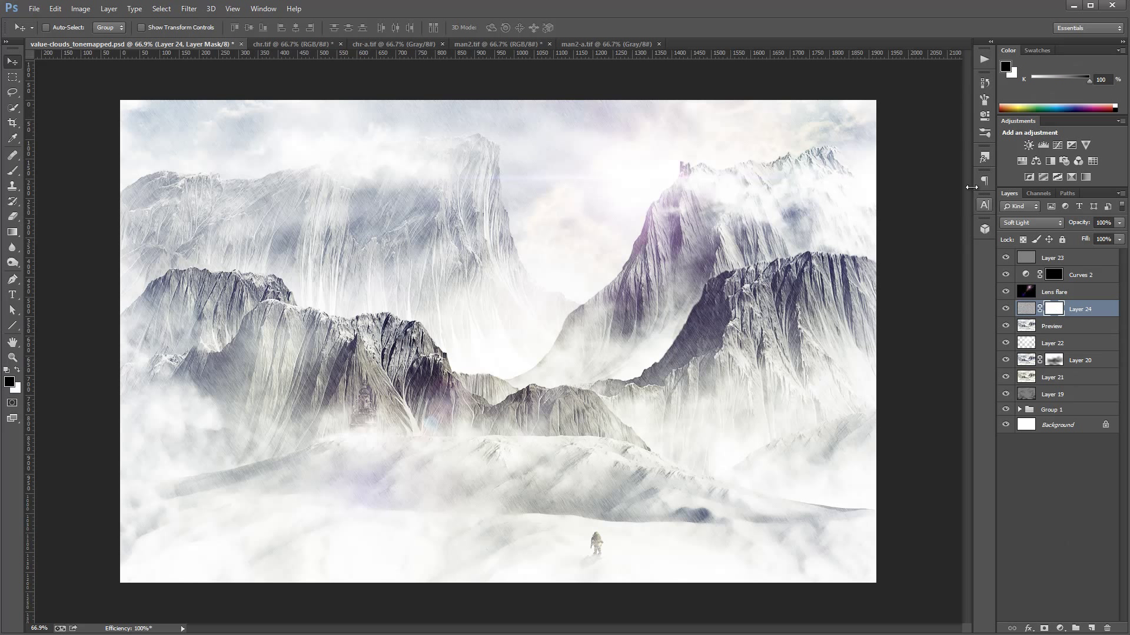
pyautogui.click(12, 170)
pyautogui.rightClick(214, 167)
pyautogui.click(314, 251)
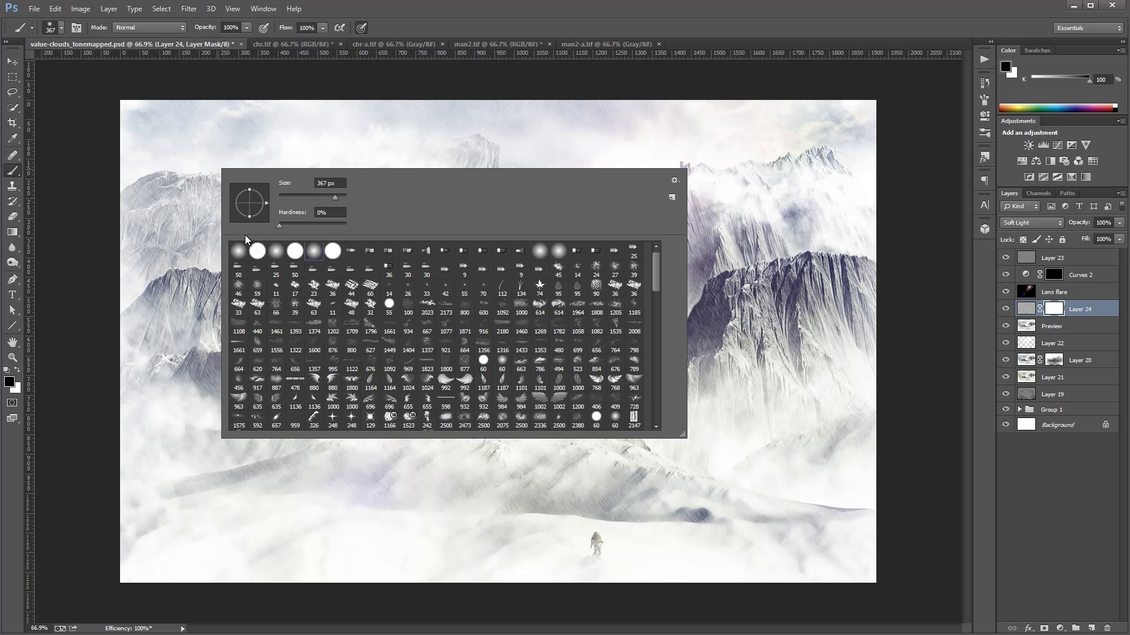
pyautogui.moveTo(335, 196); pyautogui.dragTo(292, 198)
pyautogui.write('45')
pyautogui.click(63, 323)
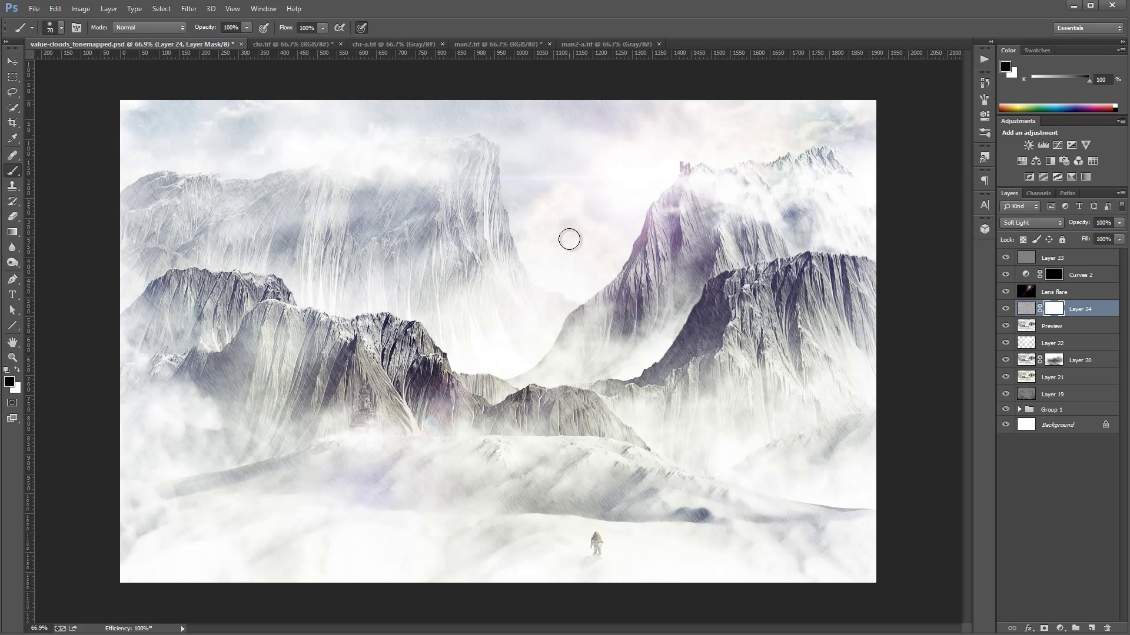
# - Enlarge the soft brush to 125 px and lower its opacity to 10% for painting on Layer 24's mask
pyautogui.press(']')
pyautogui.press(']')
pyautogui.press(']')
pyautogui.press(']')
pyautogui.press(']')
pyautogui.press(']')
pyautogui.press(']')
pyautogui.press(']')
pyautogui.press(']')
pyautogui.press(']')
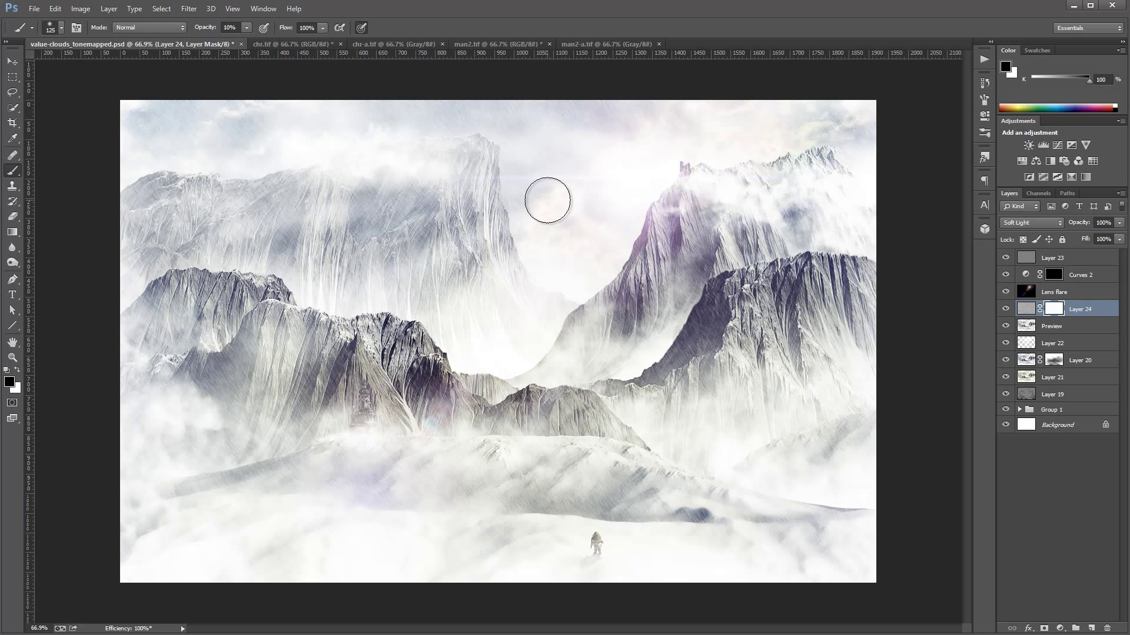